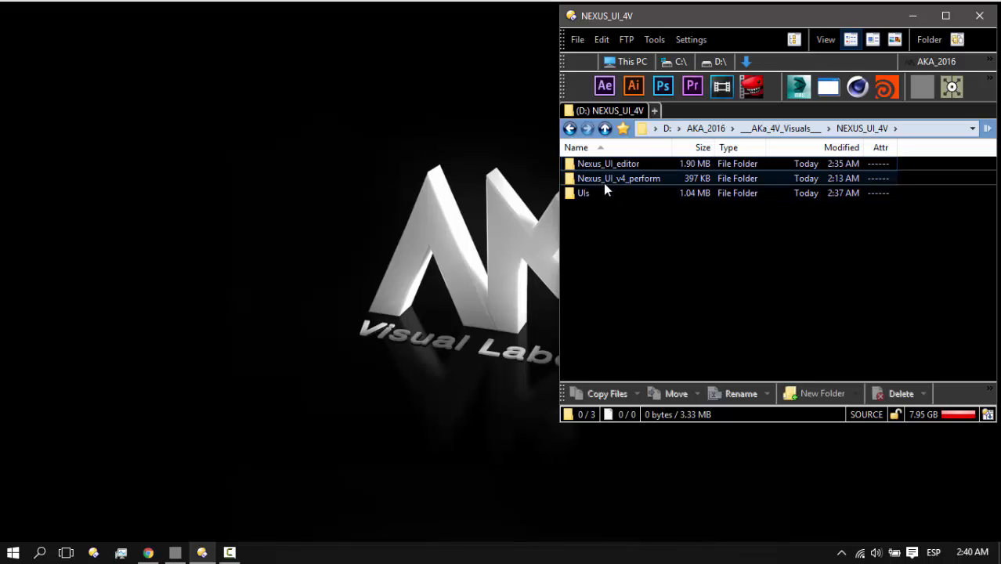
Open the Nexus_UI_editor folder and switch to the running vvvv windows to view the Nexus_UI_editor.v4p patch
mouse_move(604, 188)
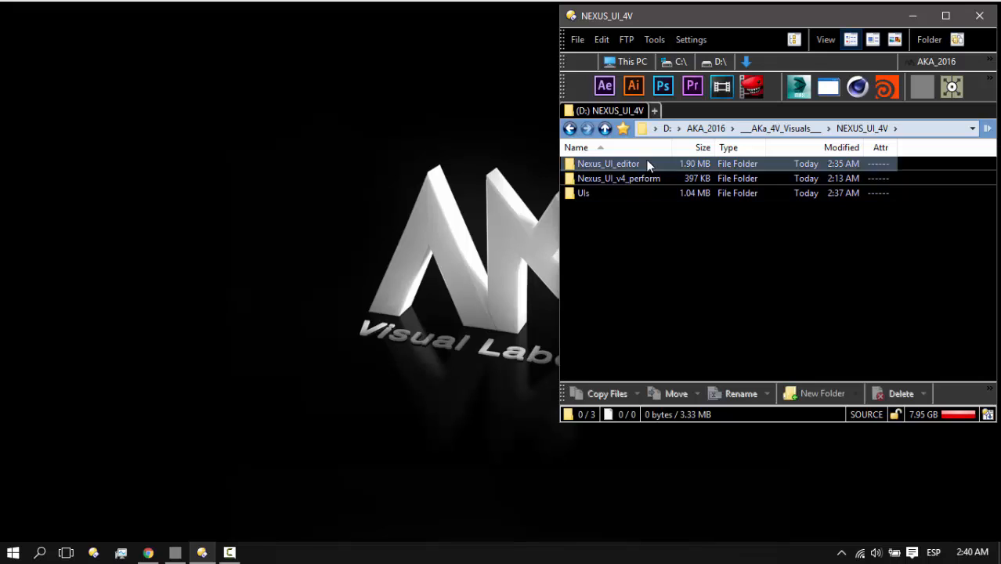
double_click(619, 164)
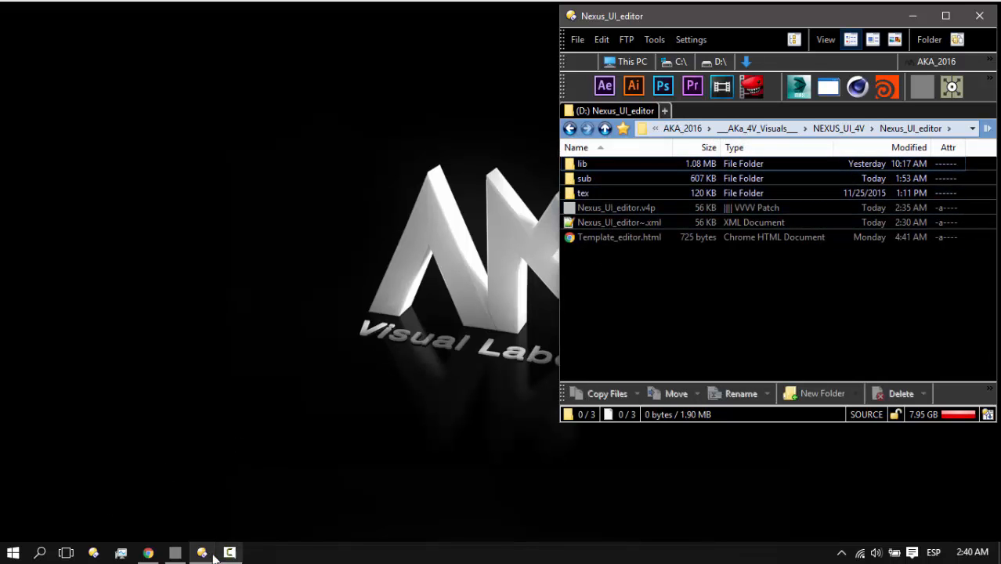
click(177, 554)
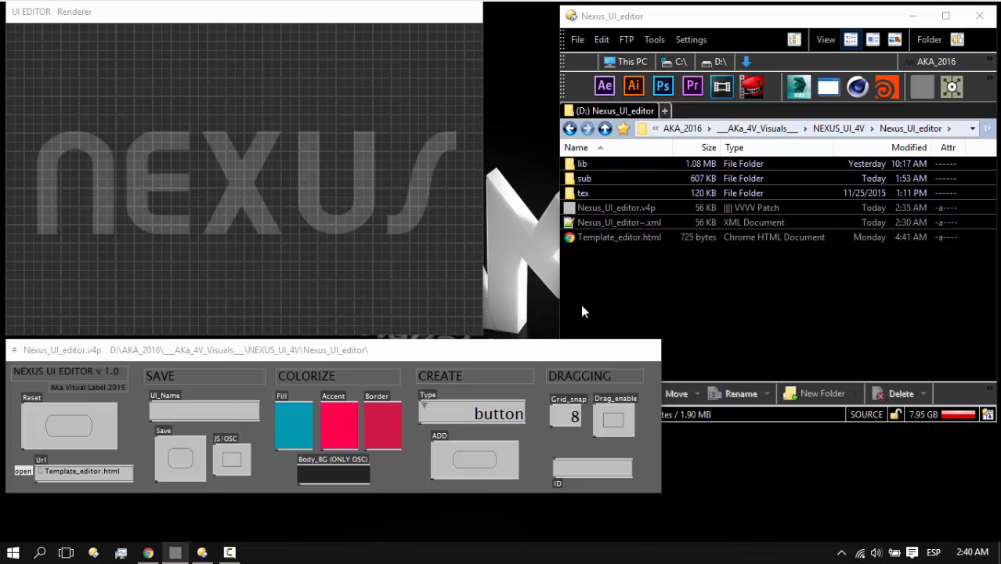
double_click(381, 355)
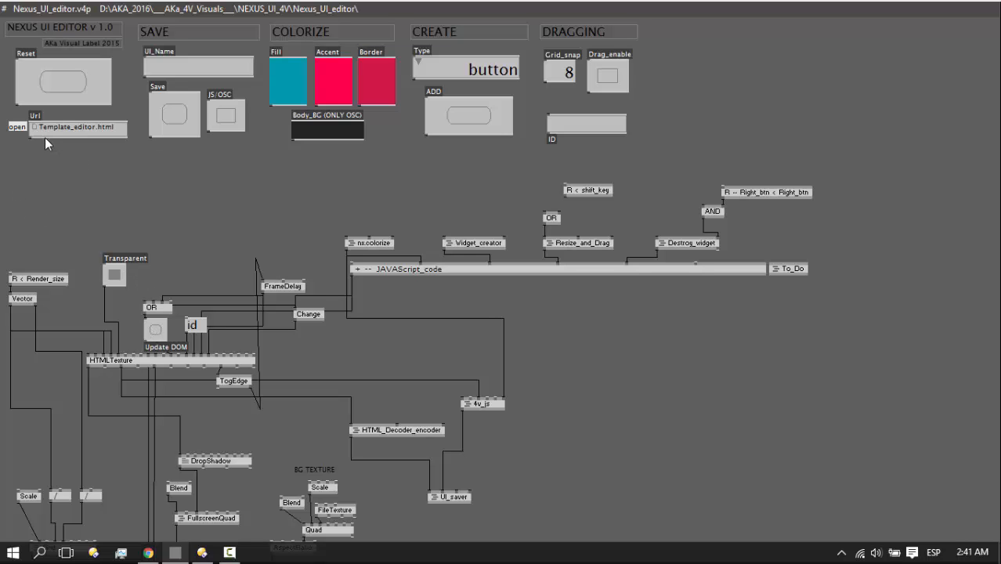
double_click(187, 11)
Open Template_editor.html in Notepad++, examine its linked scripts, style and body sections, and close it
click(600, 239)
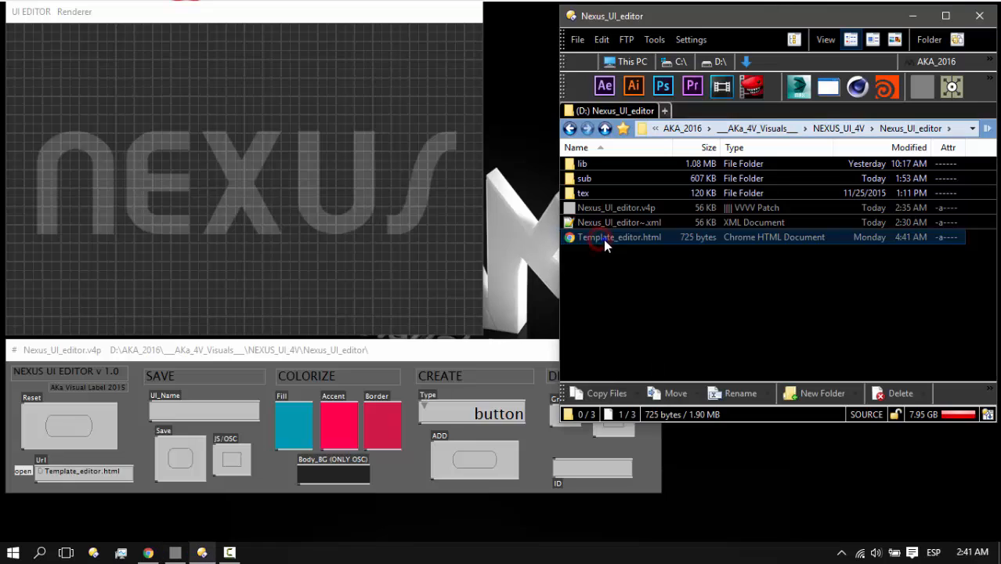
right_click(604, 240)
click(664, 59)
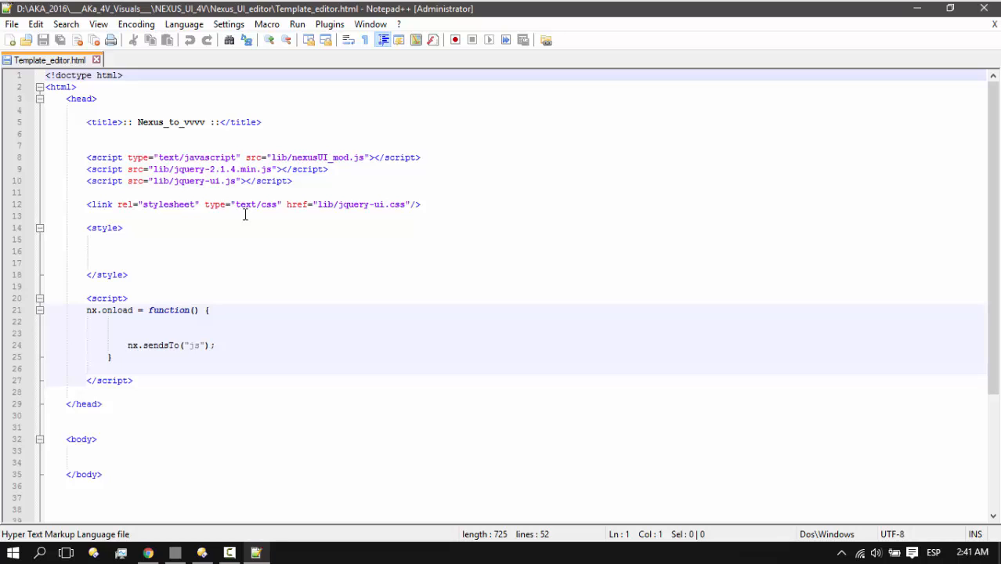
scroll(245, 214, down, 5)
scroll(242, 235, up, 5)
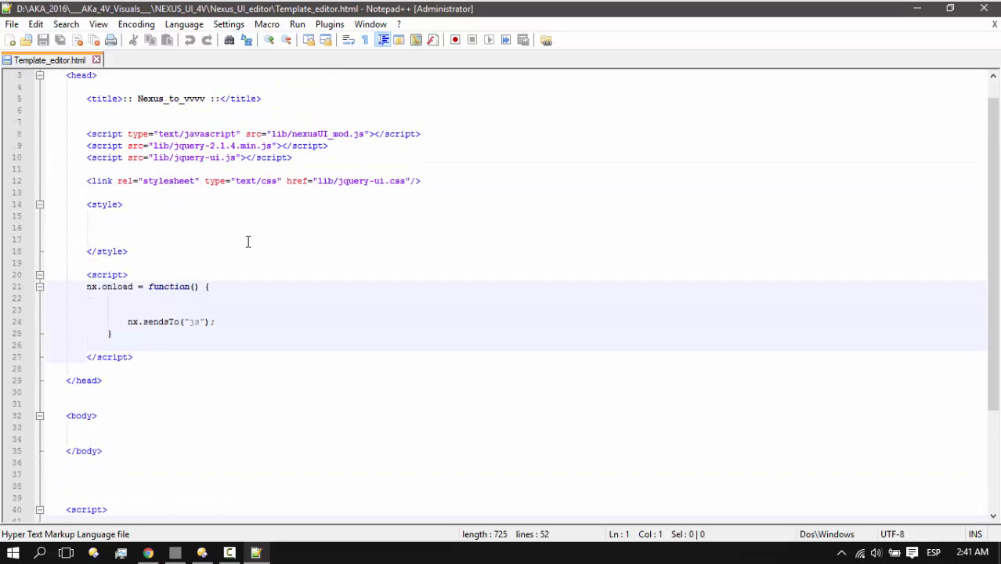
scroll(247, 241, up, 1)
scroll(102, 299, down, 5)
scroll(183, 320, up, 4)
scroll(184, 317, up, 1)
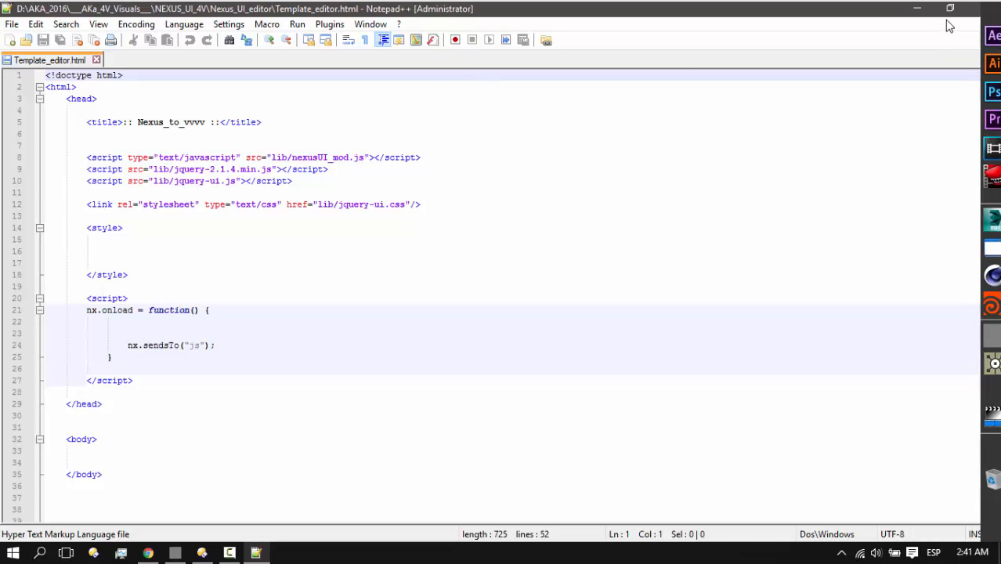
click(977, 12)
Examine the full node graph of the Nexus_UI_editor.v4p patch, from the control section down to the renderer nodes
double_click(228, 352)
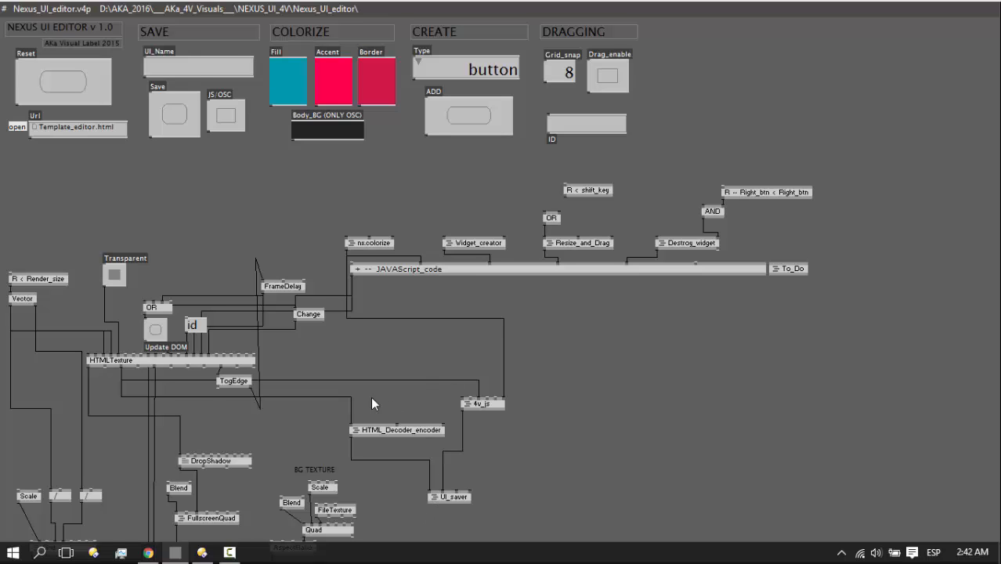
scroll(372, 398, down, 5)
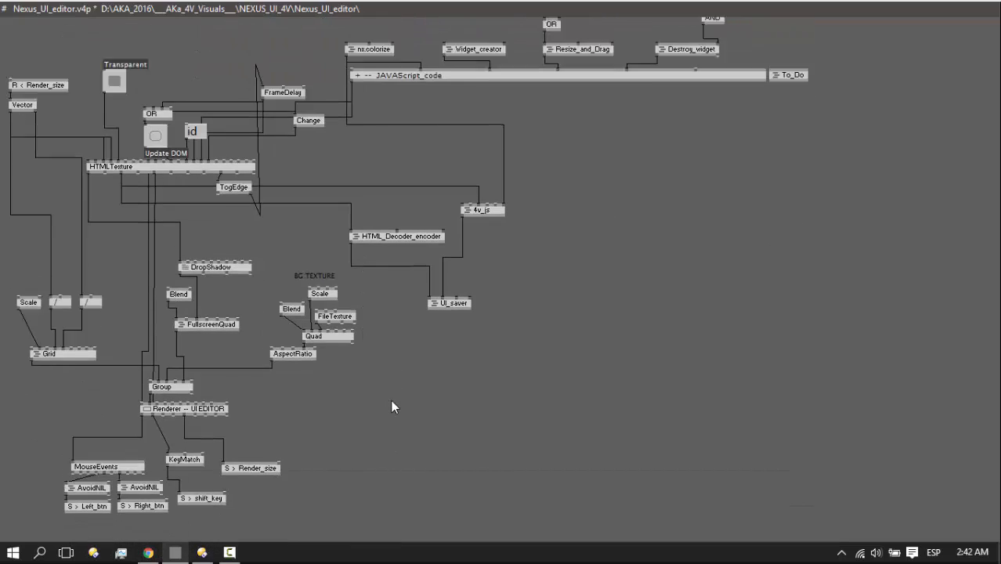
scroll(390, 400, up, 5)
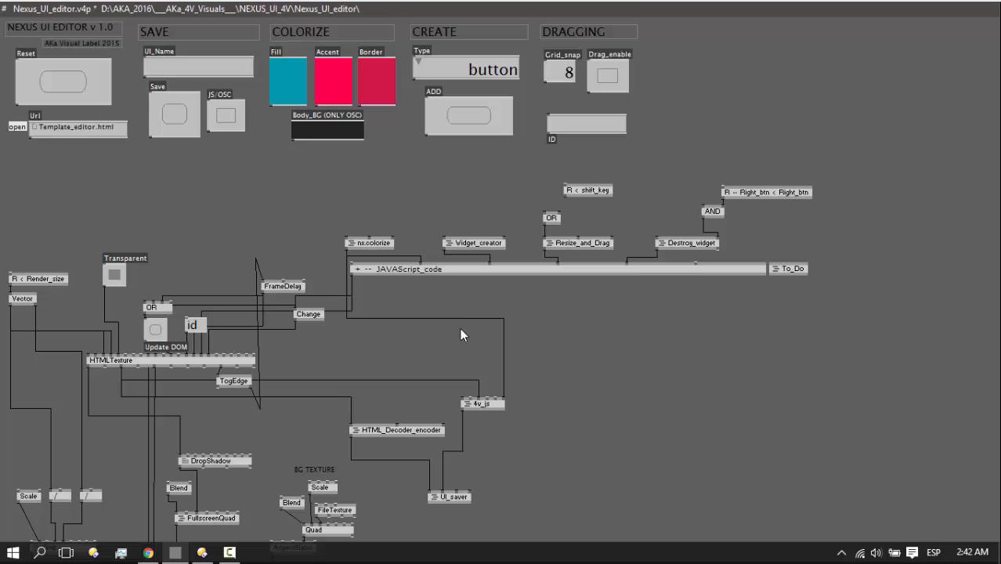
double_click(258, 11)
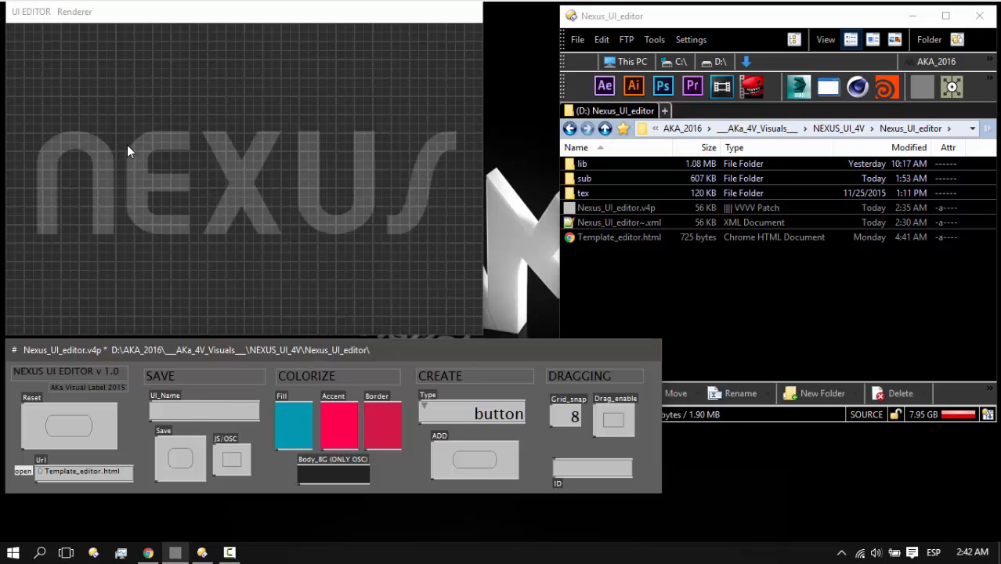
Review the available widget types, add a dial widget to the UI canvas, and try operating it
click(474, 419)
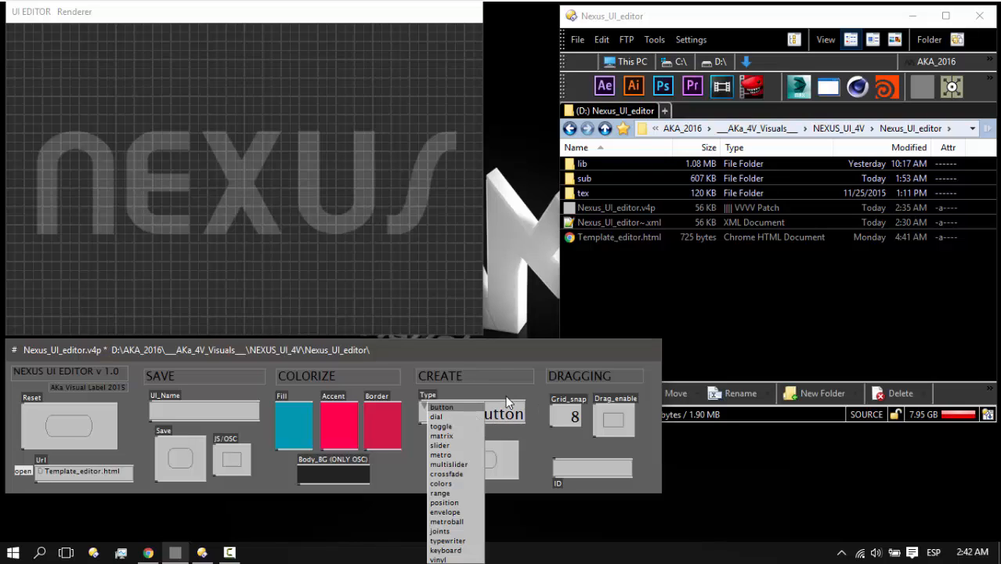
click(404, 372)
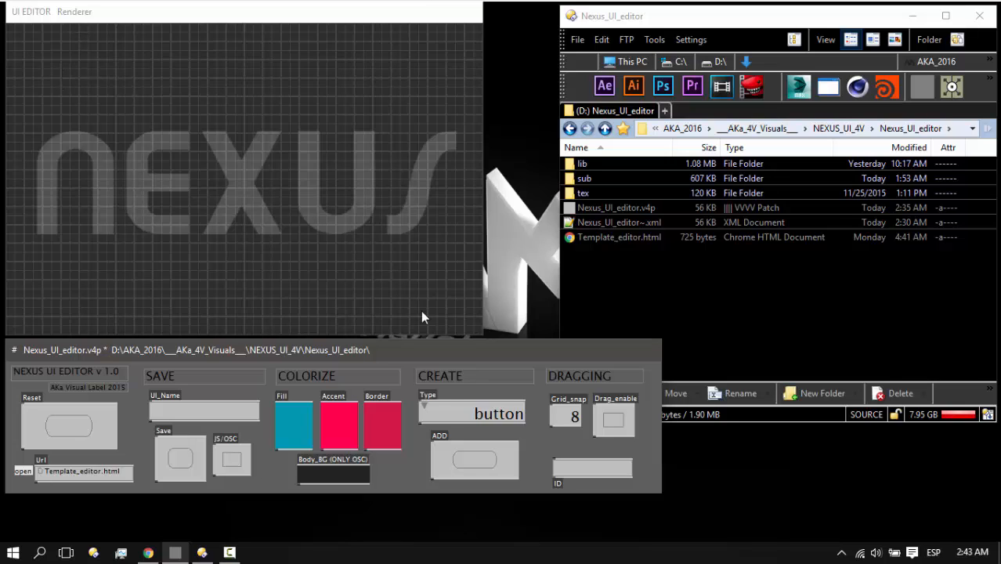
click(462, 413)
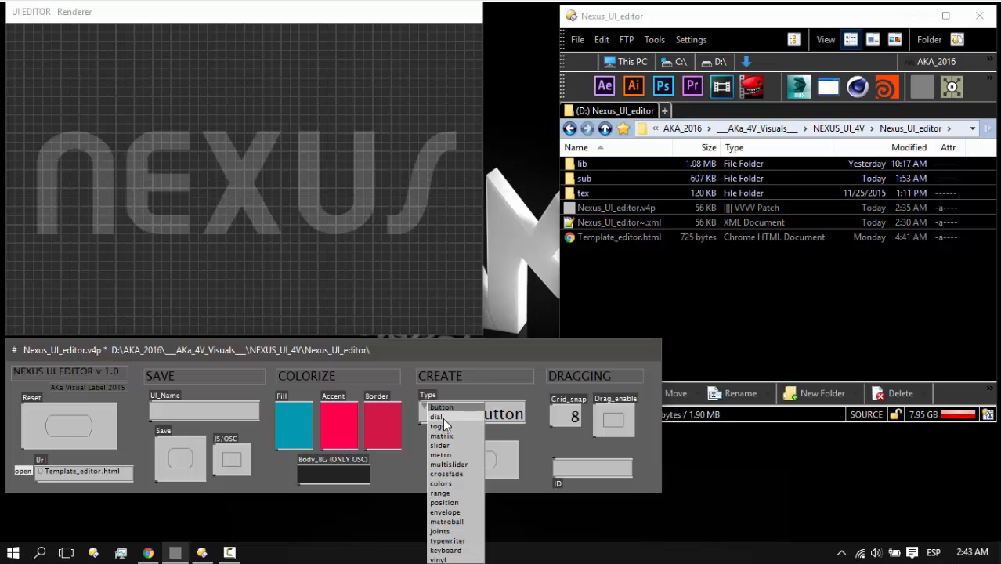
click(438, 416)
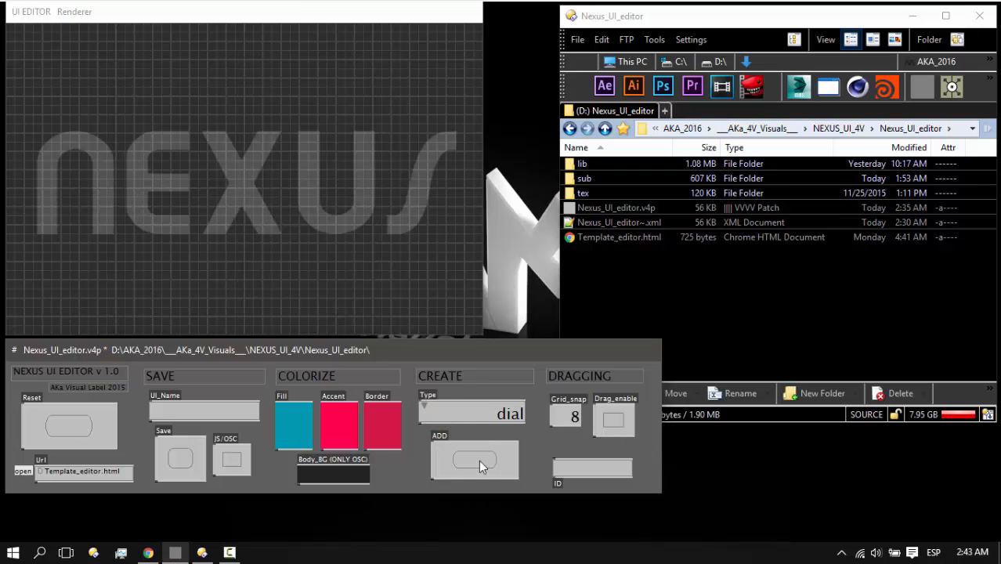
click(478, 461)
drag(37, 57, 87, 224)
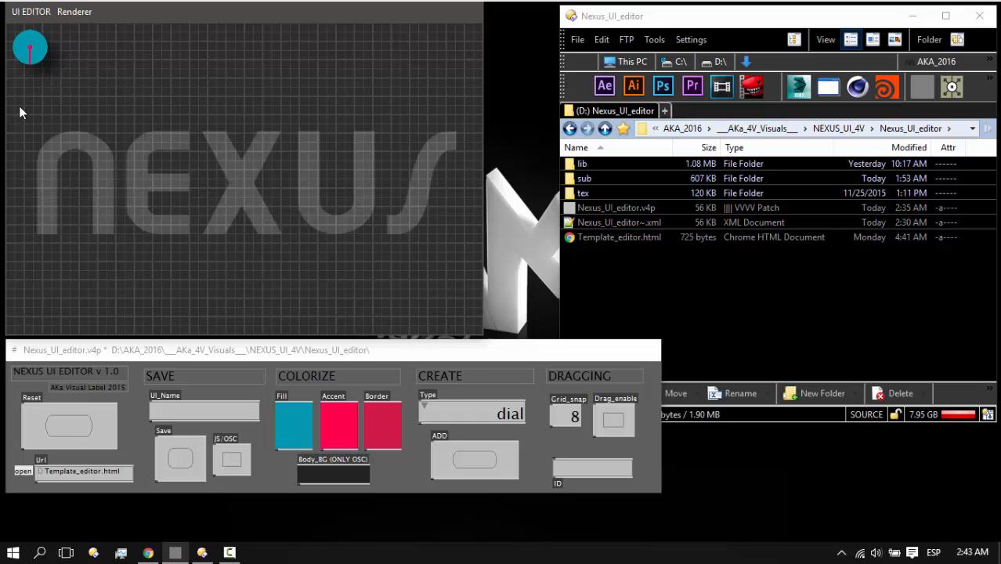
Enable widget dragging, move the dial to the lower-right corner of the canvas, and enlarge it
click(615, 421)
drag(31, 47, 249, 136)
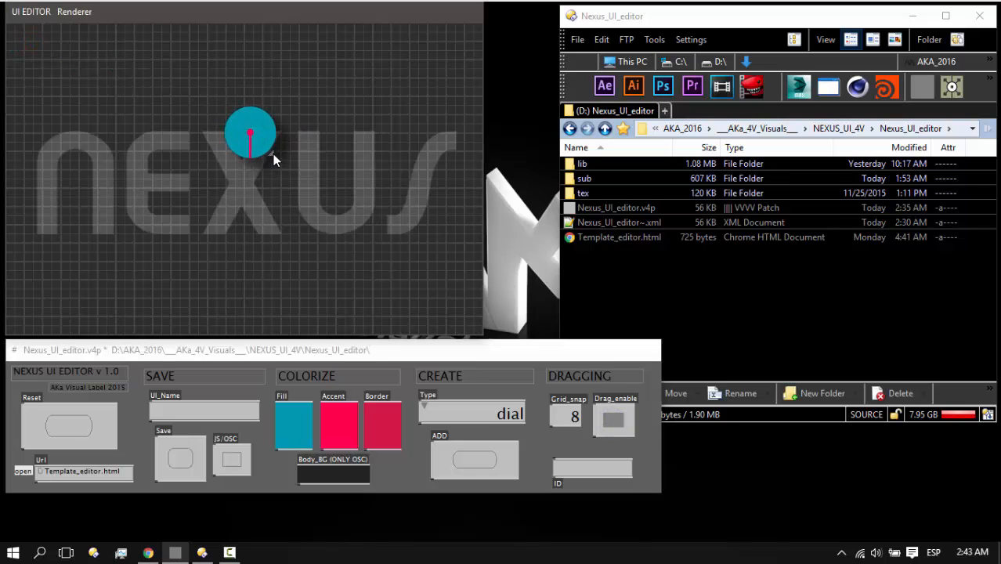
mouse_move(268, 141)
mouse_down()
mouse_move(436, 261)
mouse_move(462, 303)
mouse_up()
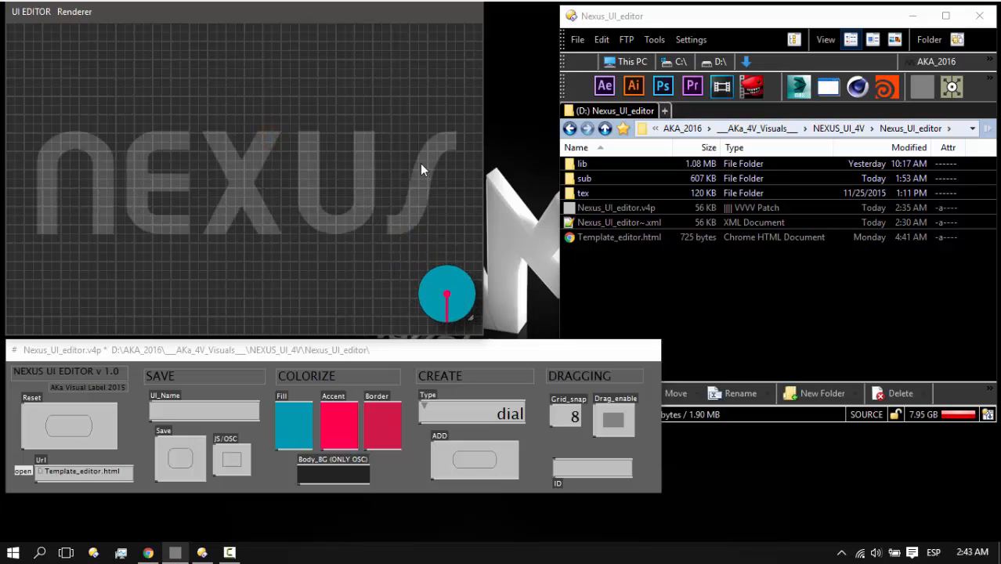
Add two more dials, placing a reduced one beside the large dial and the other at its lower left
click(464, 447)
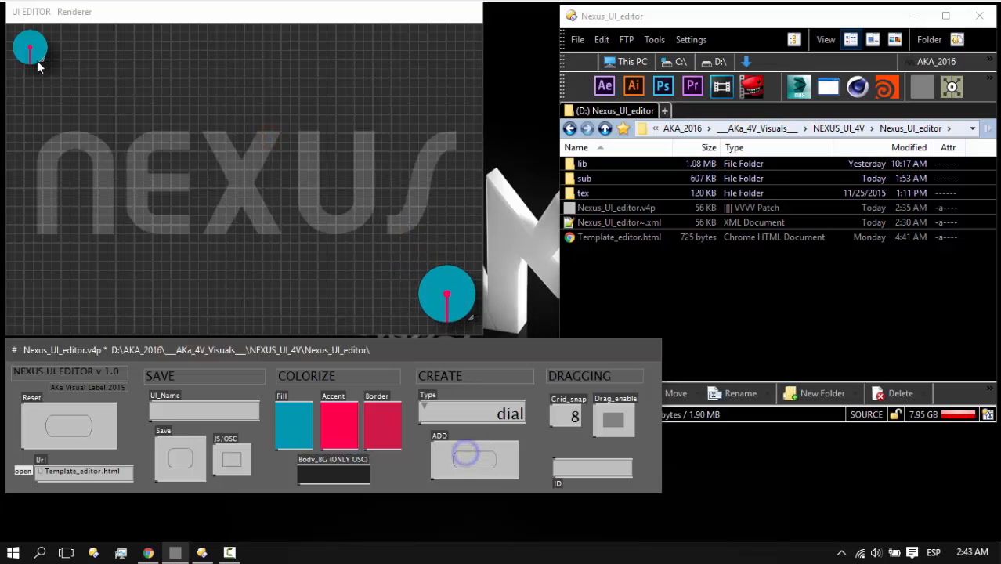
drag(32, 45, 403, 281)
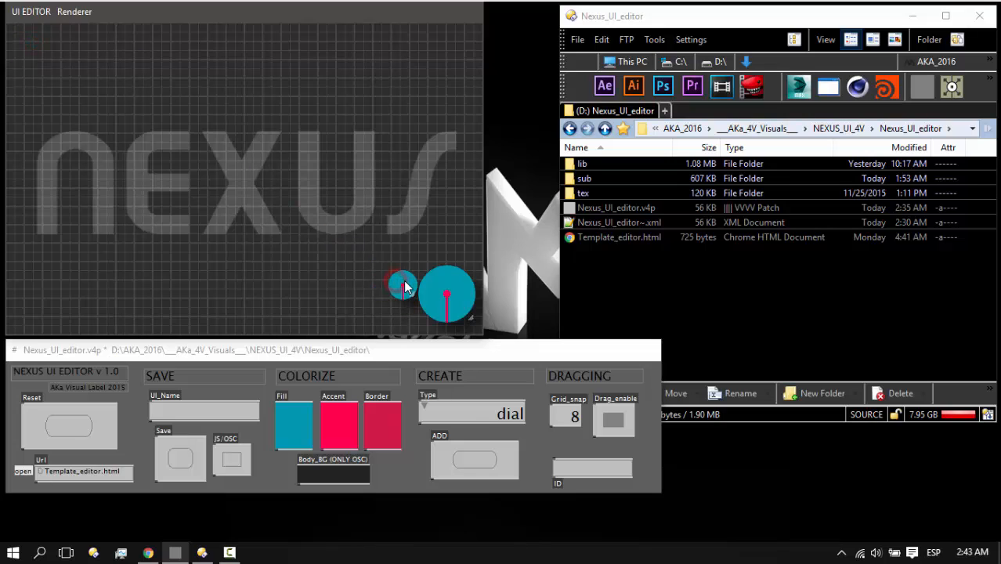
click(476, 462)
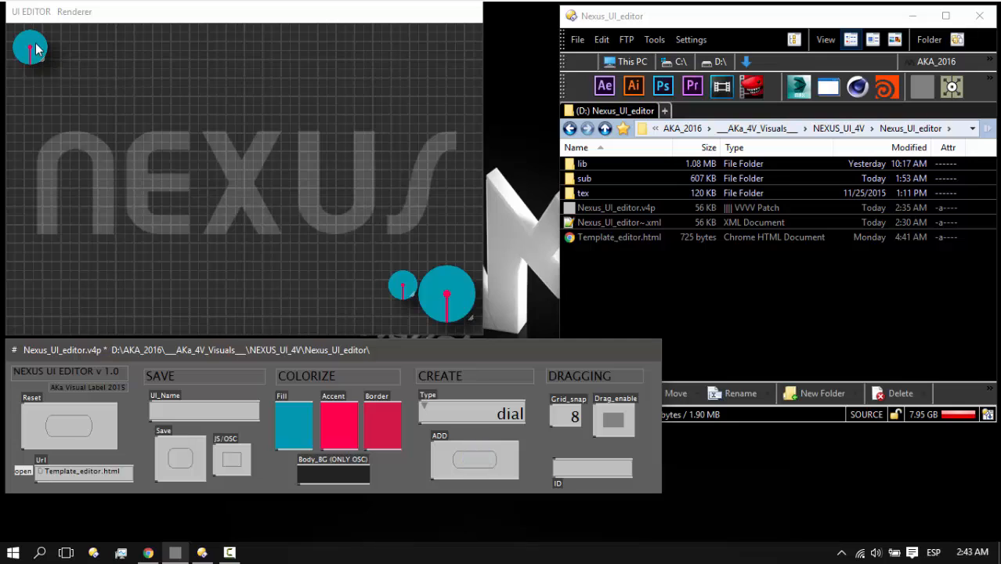
drag(30, 44, 395, 310)
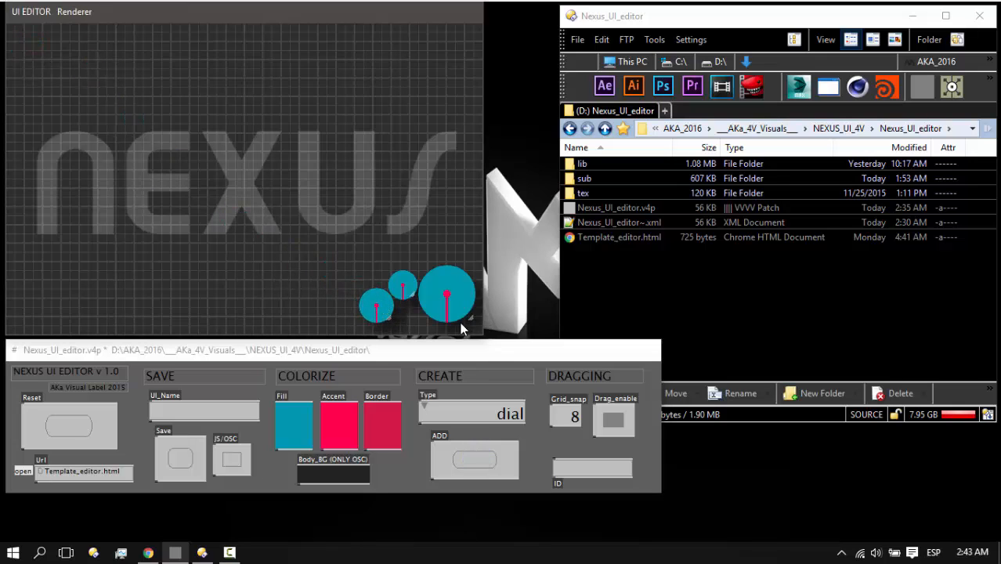
Add a fourth dial above the leftmost one using a grid snap of 16, and shrink it slightly using a grid snap of 8
click(474, 462)
click(564, 416)
drag(564, 416, 564, 405)
drag(28, 53, 369, 280)
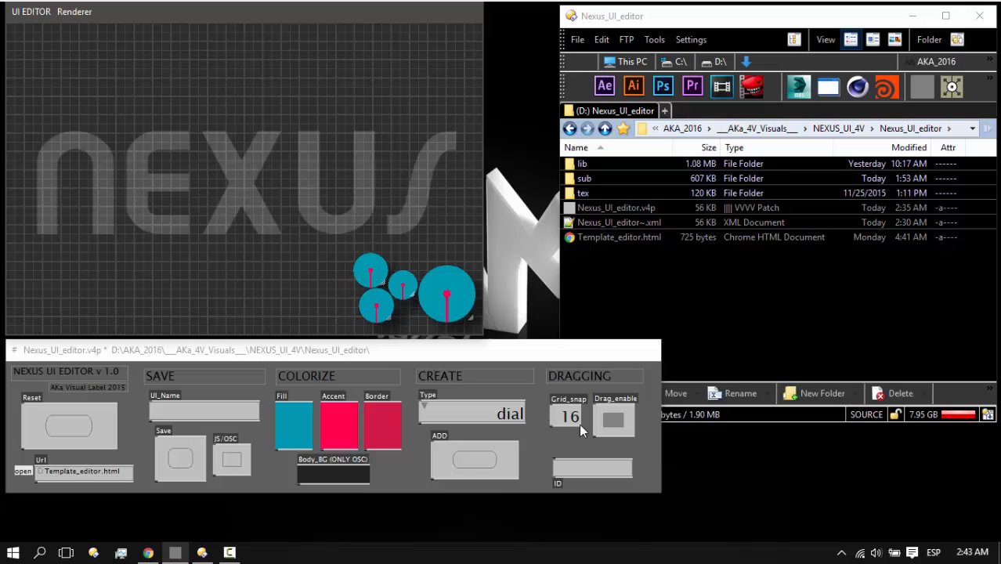
drag(572, 415, 573, 429)
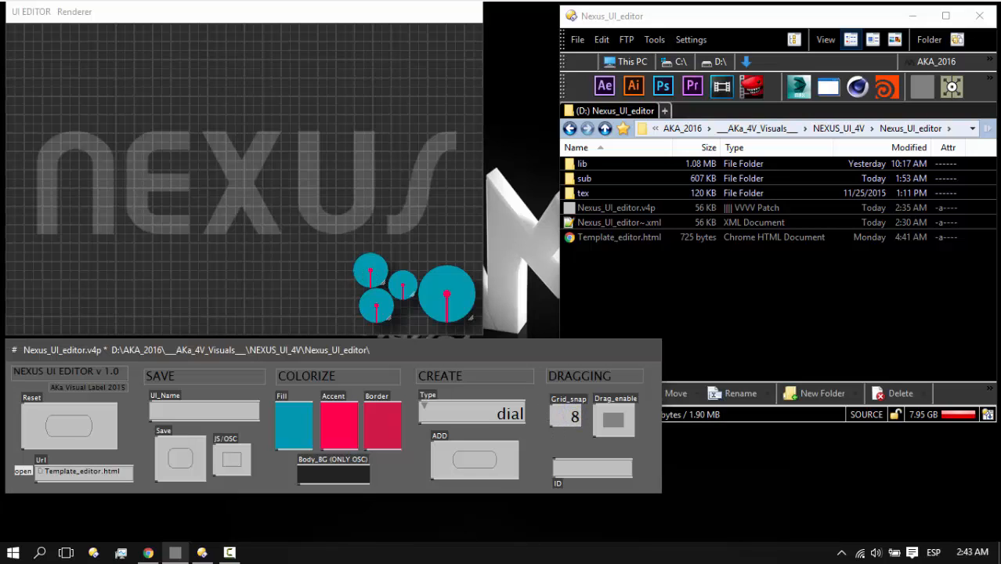
drag(383, 282, 377, 279)
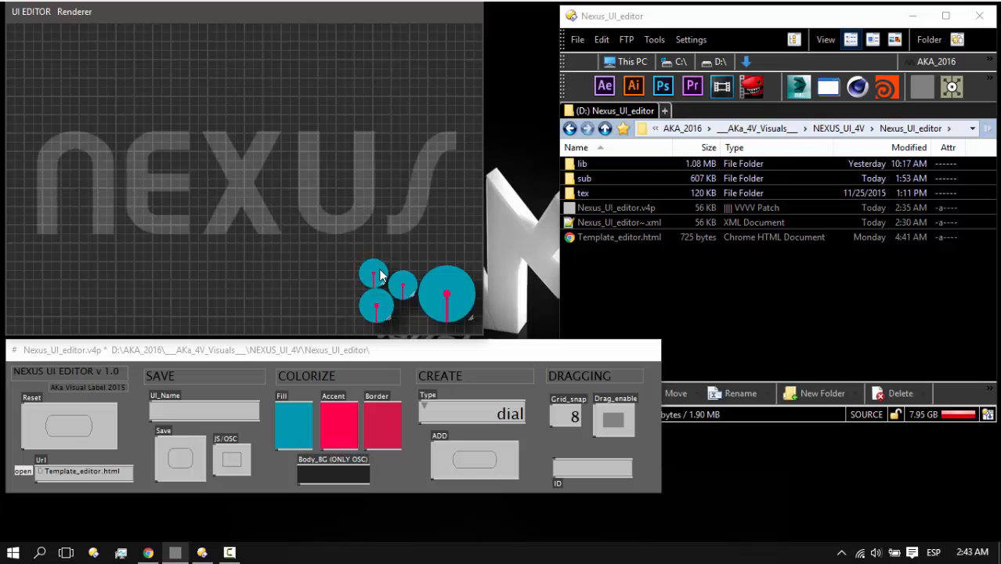
Add a button widget to the canvas, disable widget dragging, and test the button
click(471, 419)
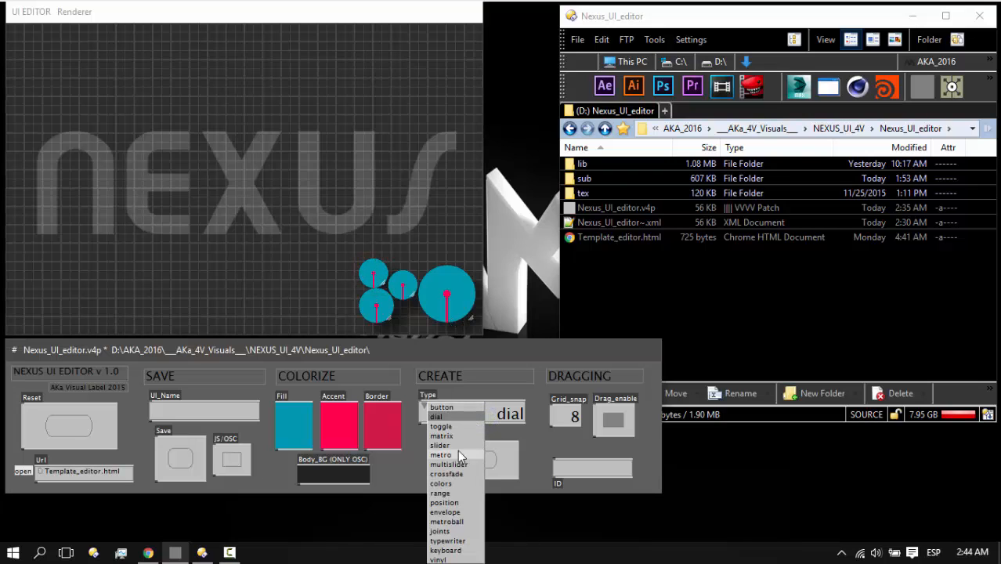
click(447, 407)
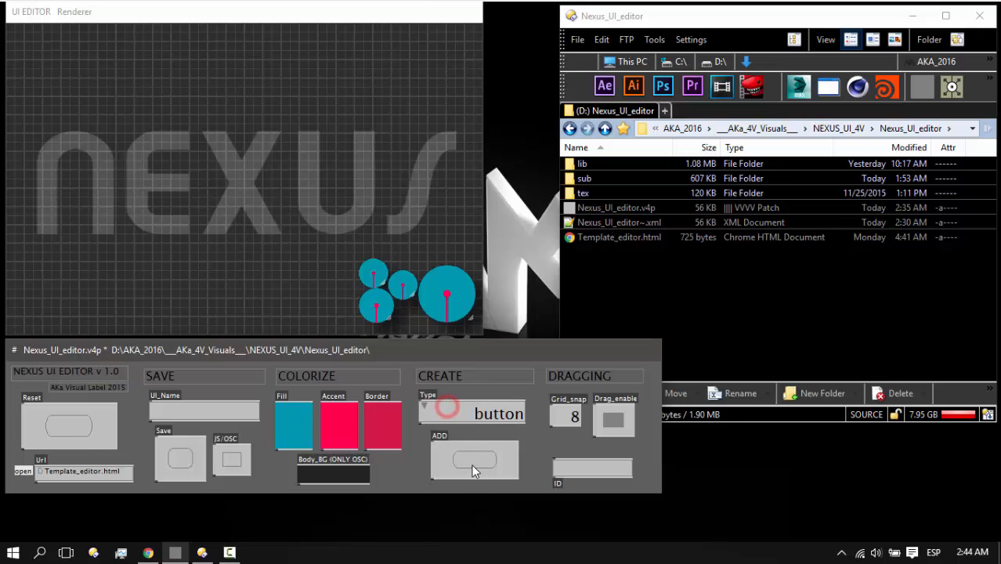
click(474, 469)
click(614, 421)
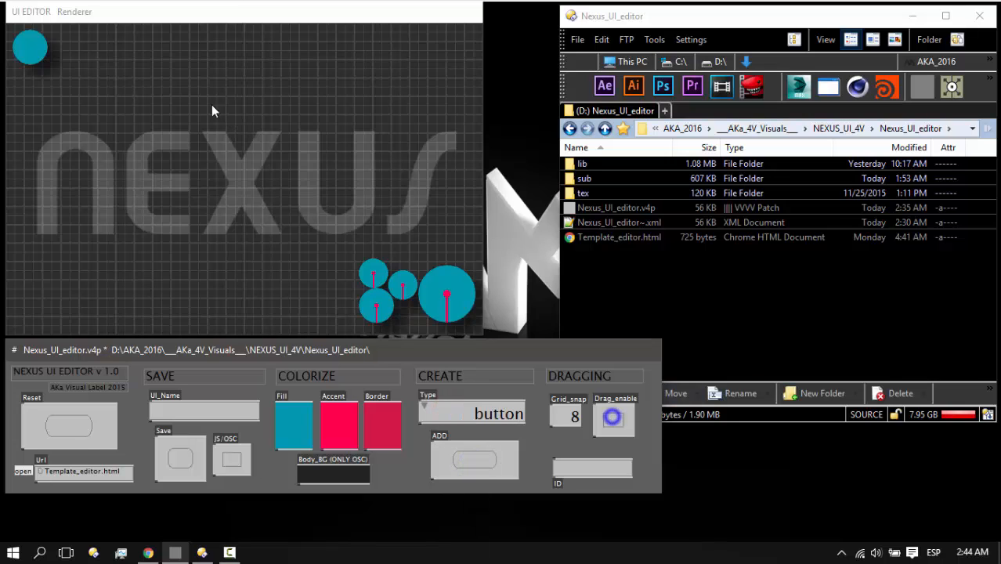
click(44, 52)
click(40, 52)
click(33, 52)
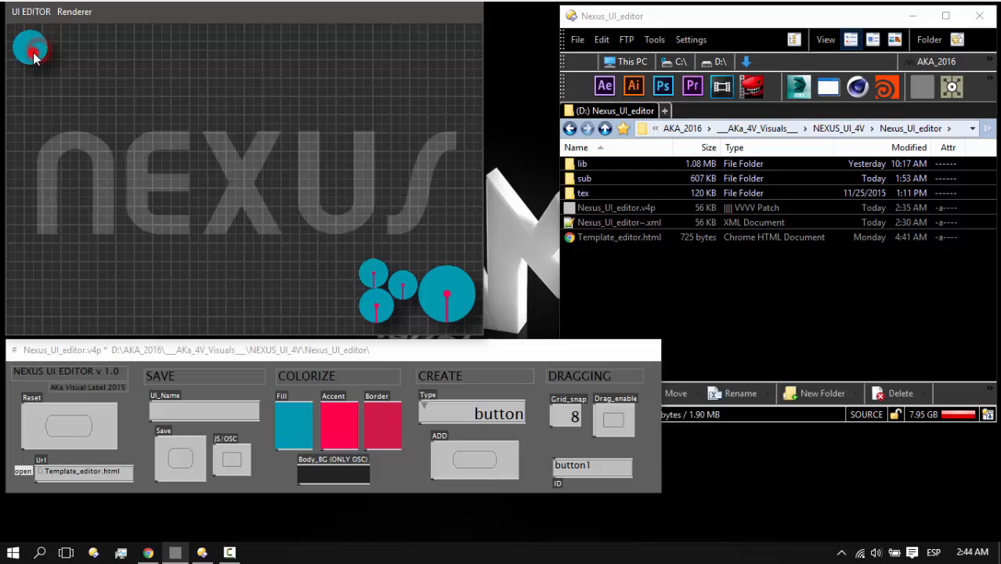
Enable widget dragging again and move the button to the left of the dials
right_click(605, 424)
click(610, 424)
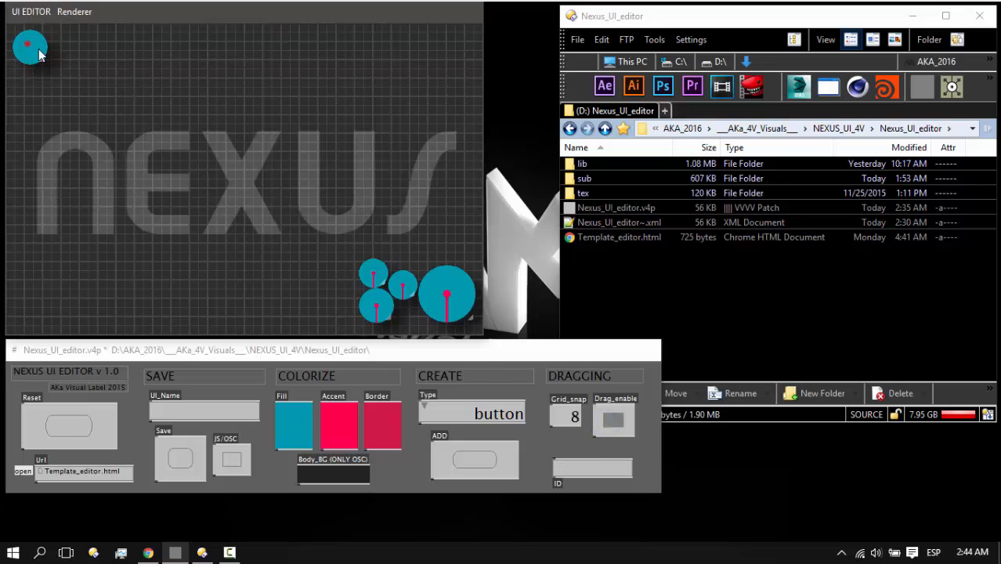
drag(29, 49, 329, 288)
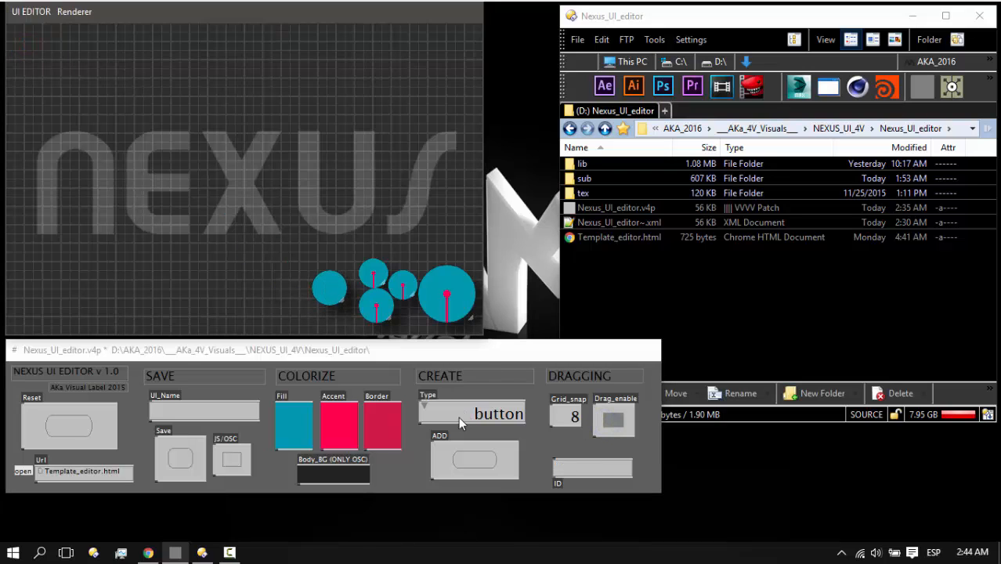
Add a second button, place it to the left of the first one, and size it larger than the first
click(473, 459)
drag(57, 48, 271, 291)
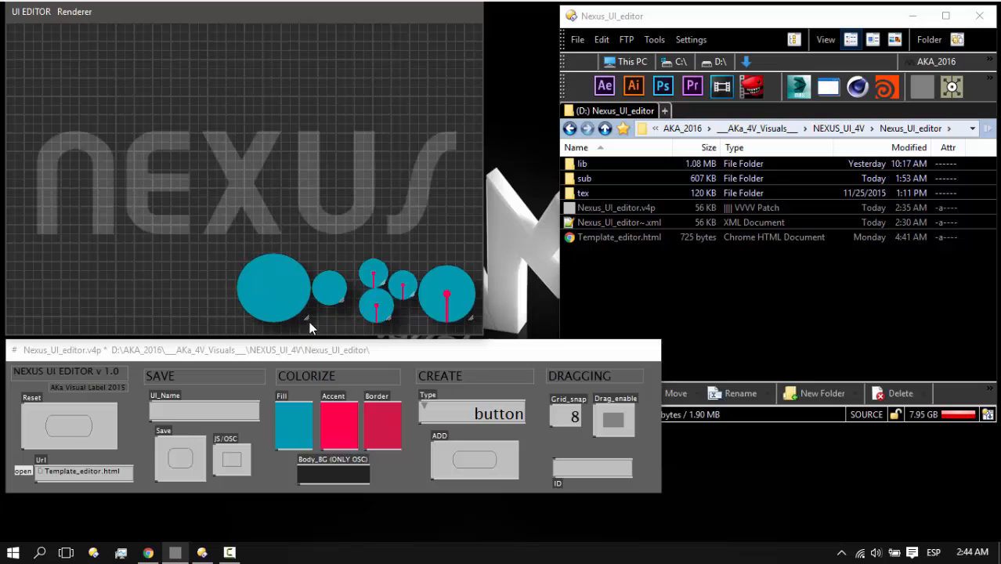
drag(305, 323, 282, 305)
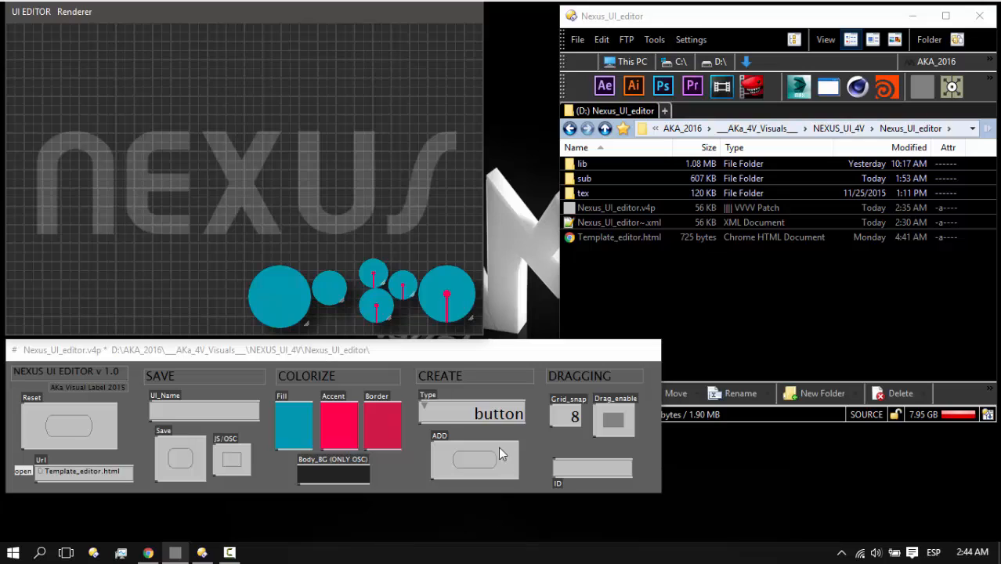
Add three toggle widgets and line them up in a row to the left of the large button
click(480, 418)
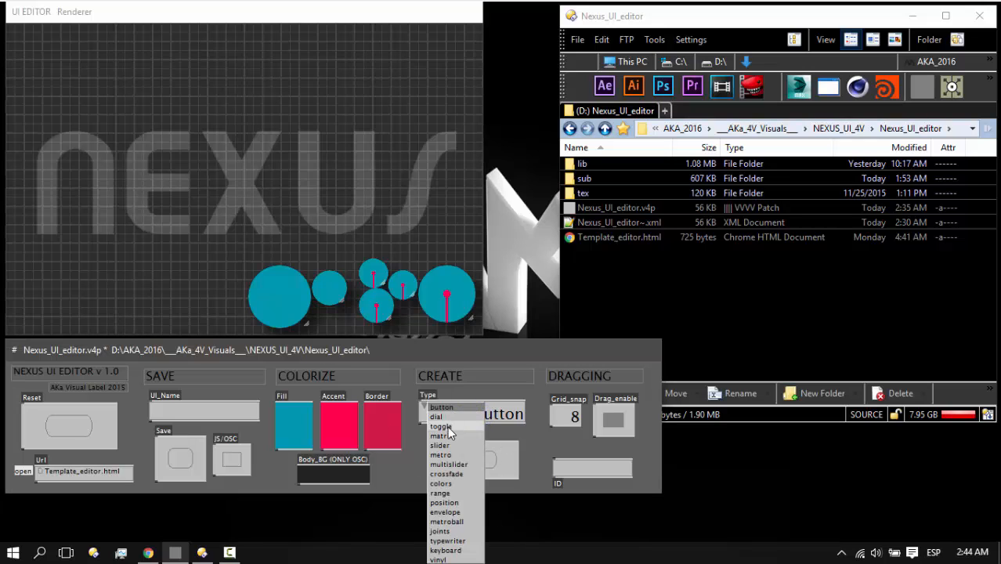
click(446, 426)
click(476, 465)
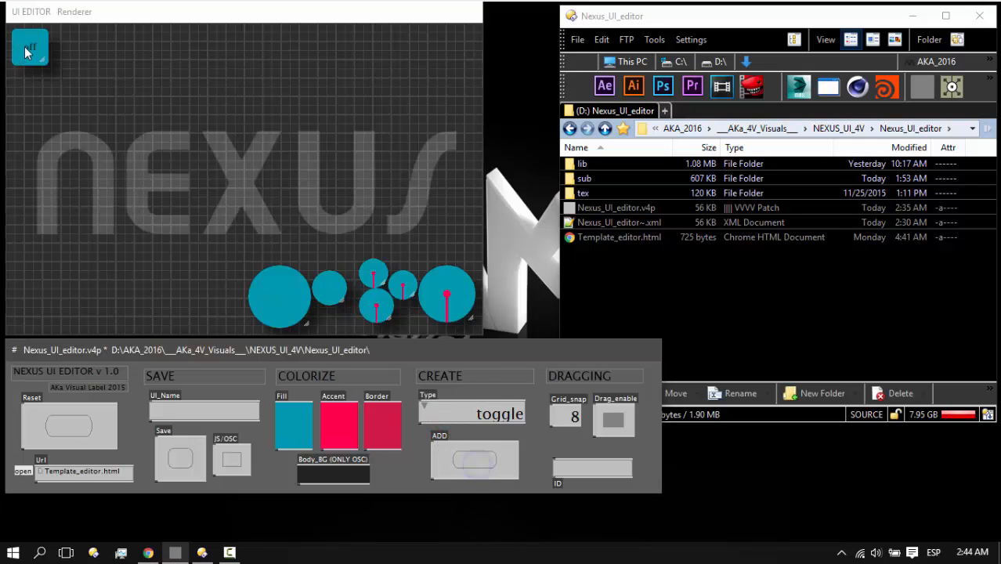
drag(30, 49, 217, 303)
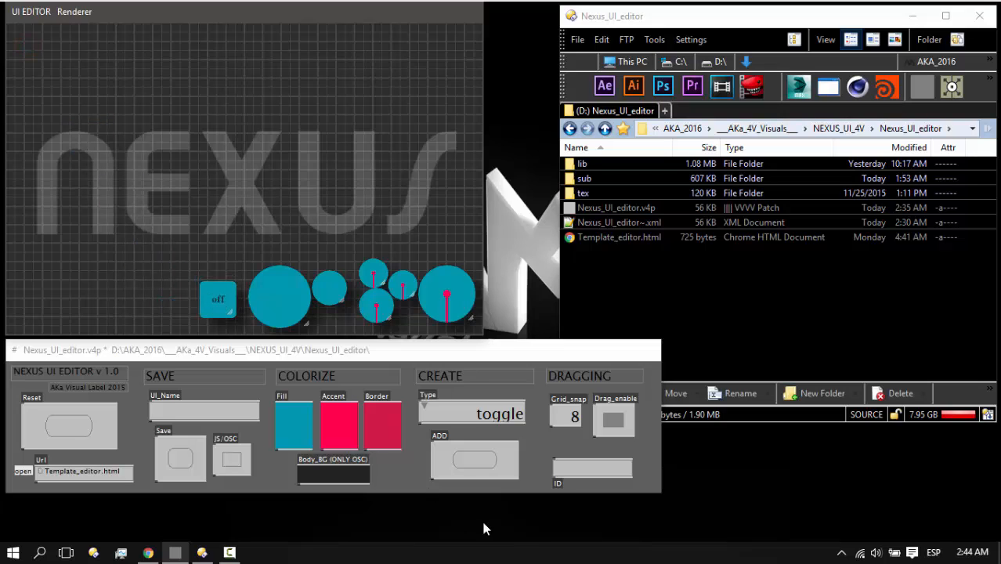
click(466, 469)
drag(32, 46, 180, 298)
click(469, 458)
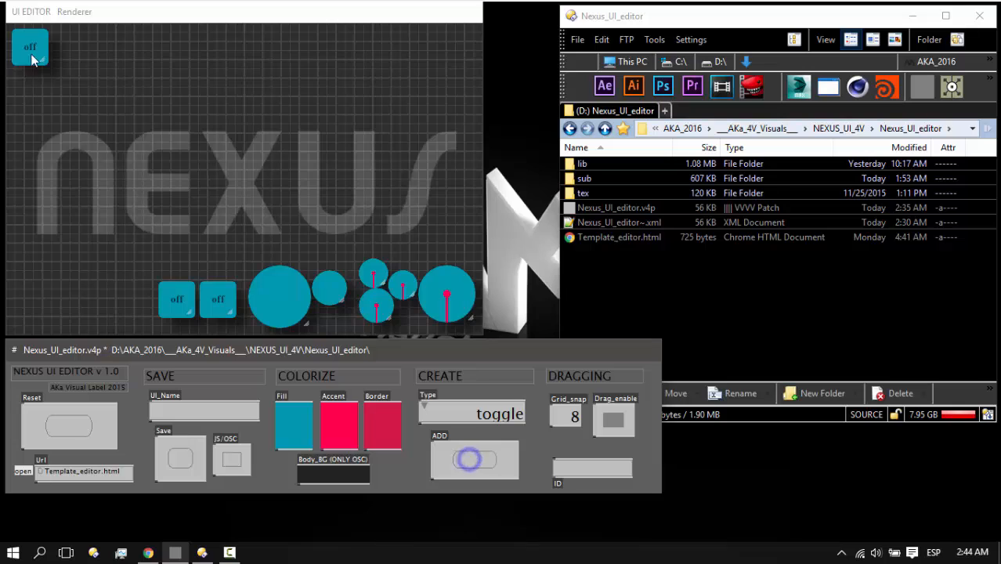
drag(28, 45, 129, 296)
Add a matrix widget, disable widget dragging, and test the matrix by switching various cells on and off
click(462, 413)
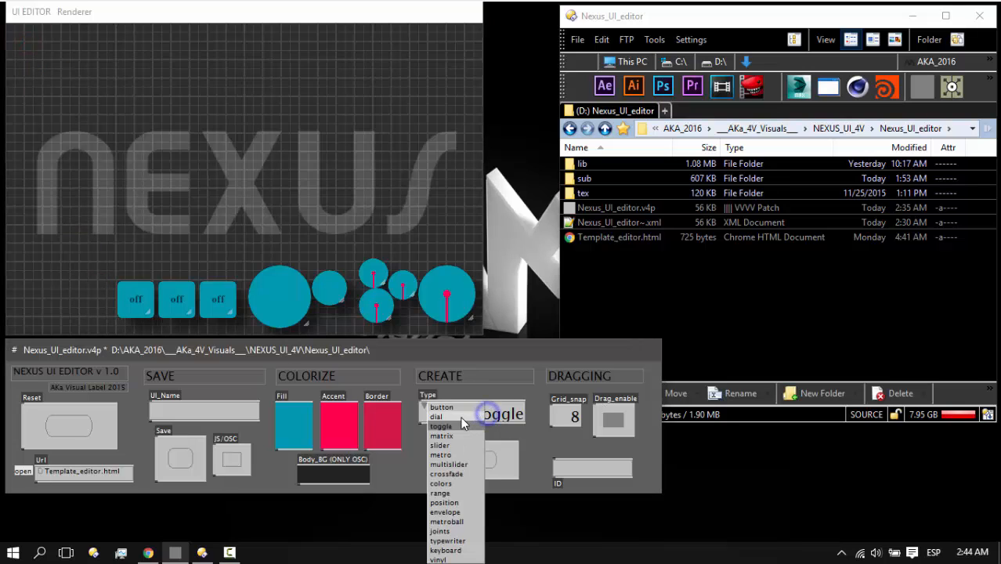
click(457, 436)
click(470, 457)
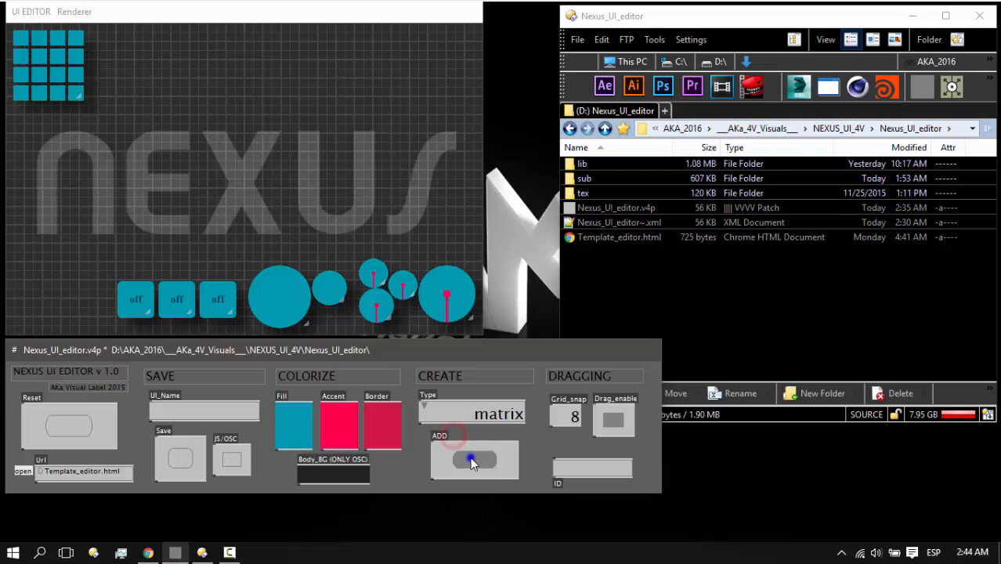
click(610, 427)
click(19, 39)
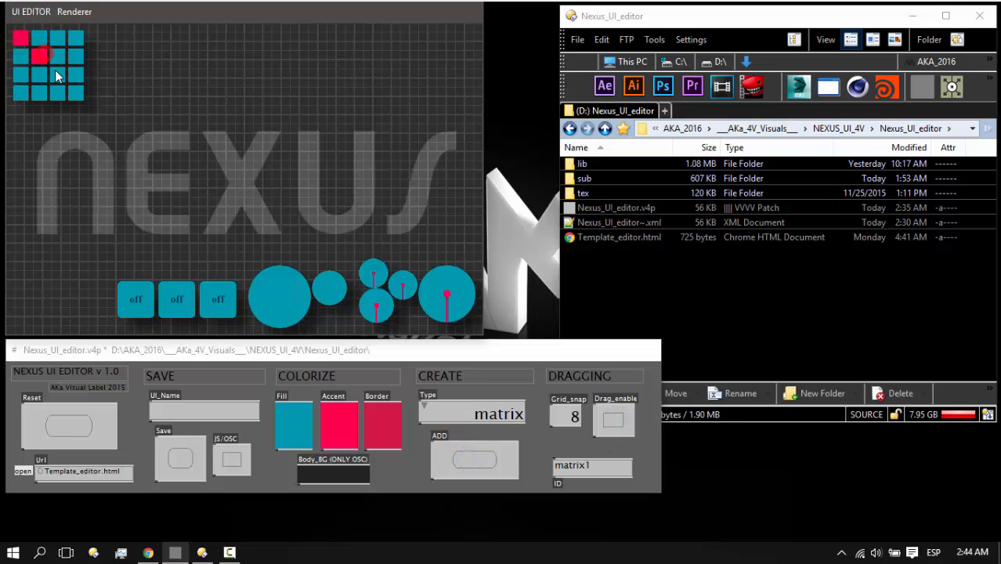
click(56, 74)
click(21, 93)
click(38, 73)
click(56, 56)
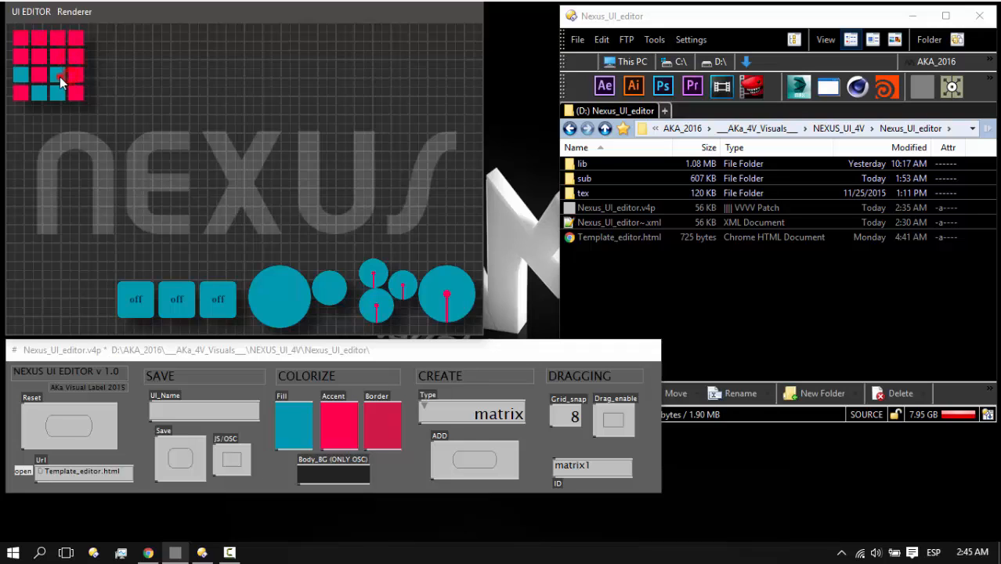
click(40, 56)
Enable widget dragging again, enlarge the matrix, and place it above the dials
click(614, 423)
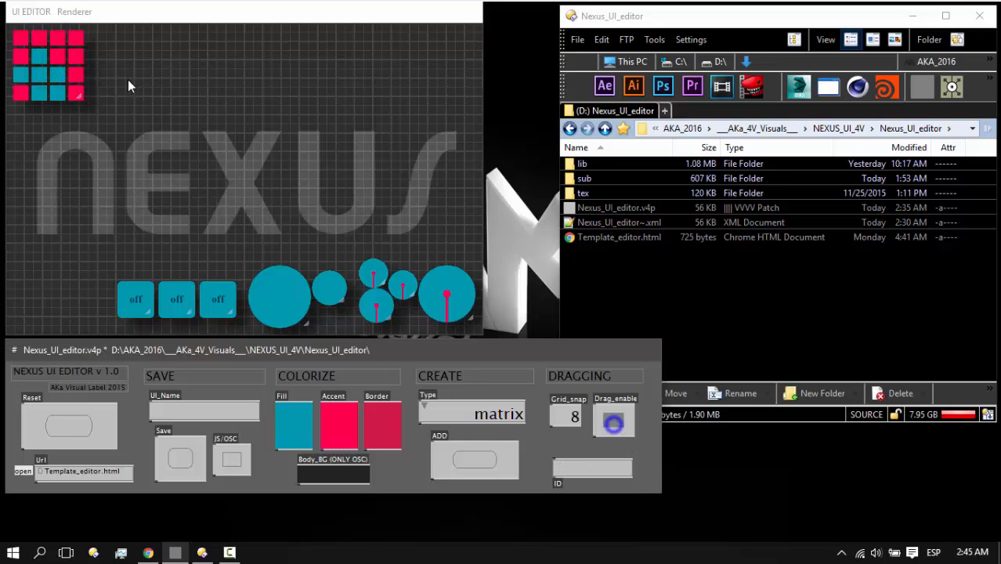
drag(75, 91, 417, 216)
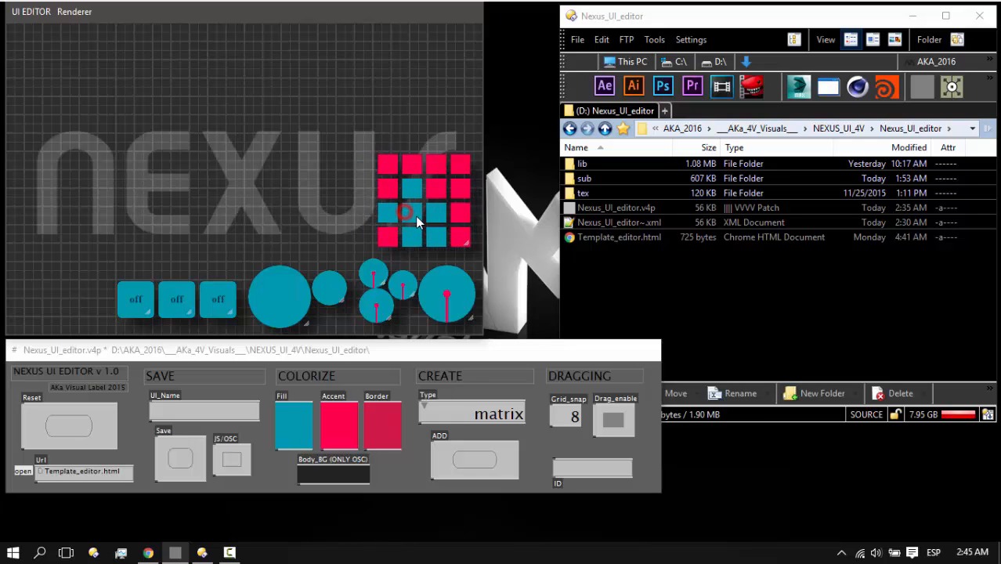
Add a slider widget, place it to the left of the matrix, and stretch it taller
click(475, 408)
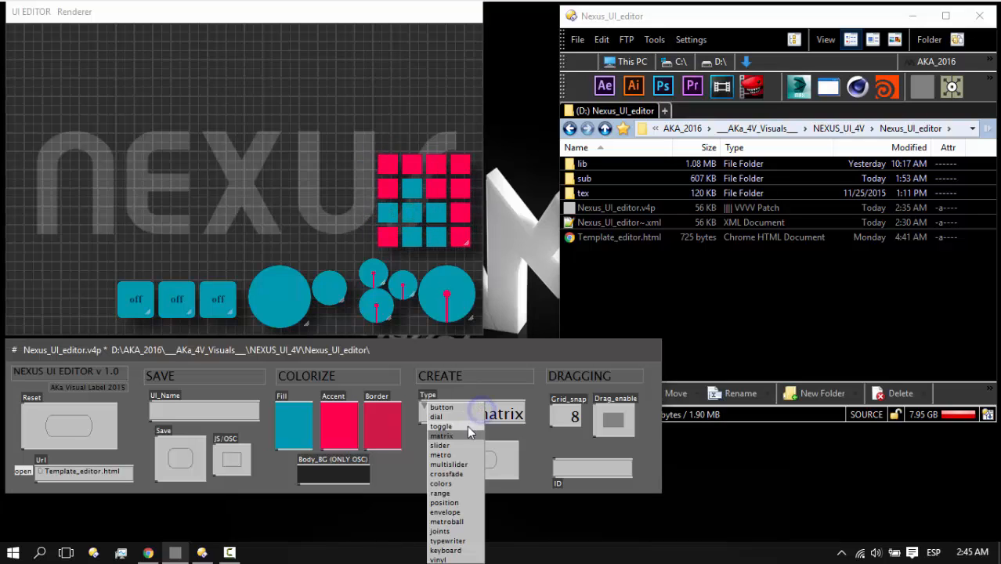
click(450, 444)
click(450, 443)
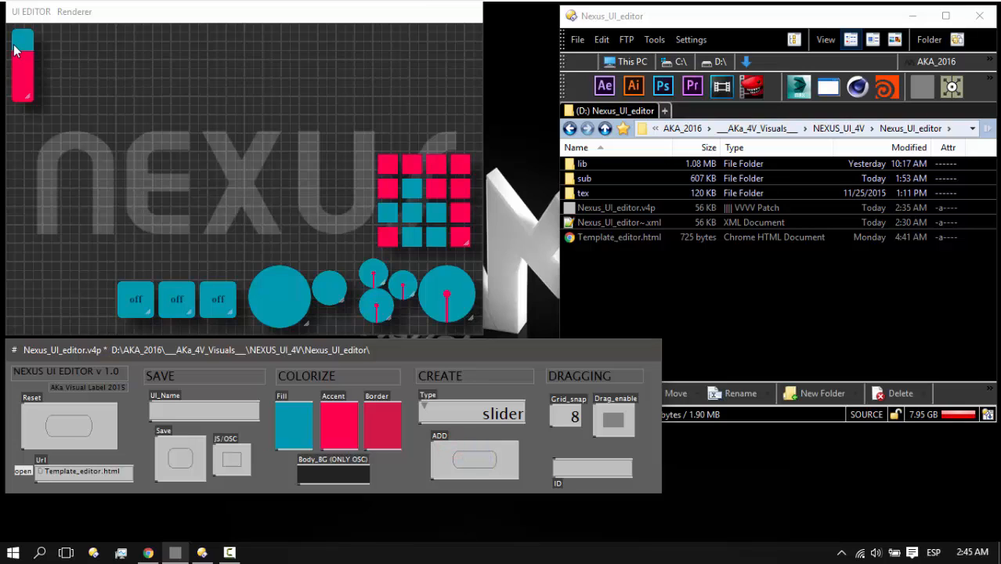
click(19, 49)
drag(20, 48, 337, 171)
drag(352, 221, 353, 248)
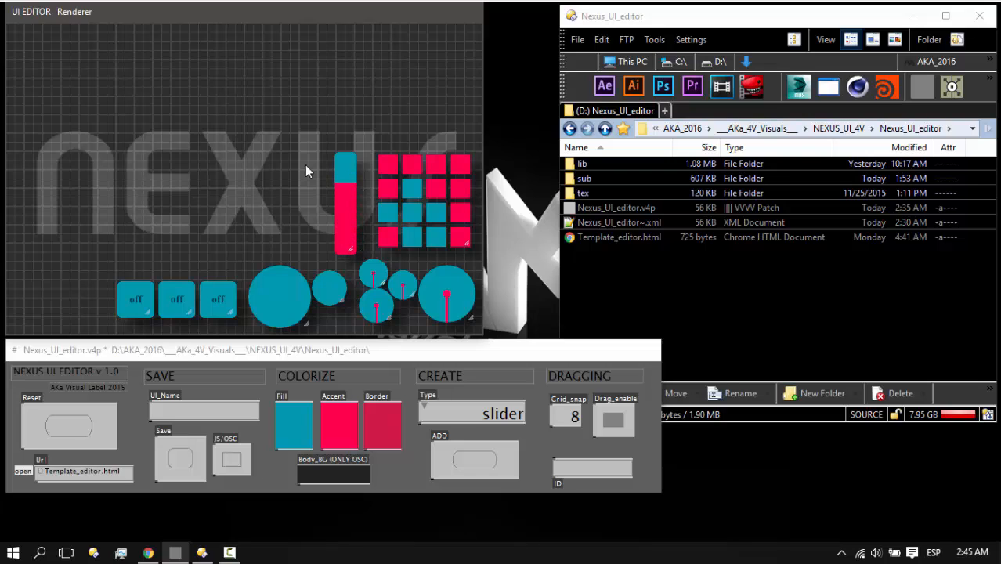
Test the slider by lowering its level with widget dragging disabled, and enable dragging again
right_click(619, 426)
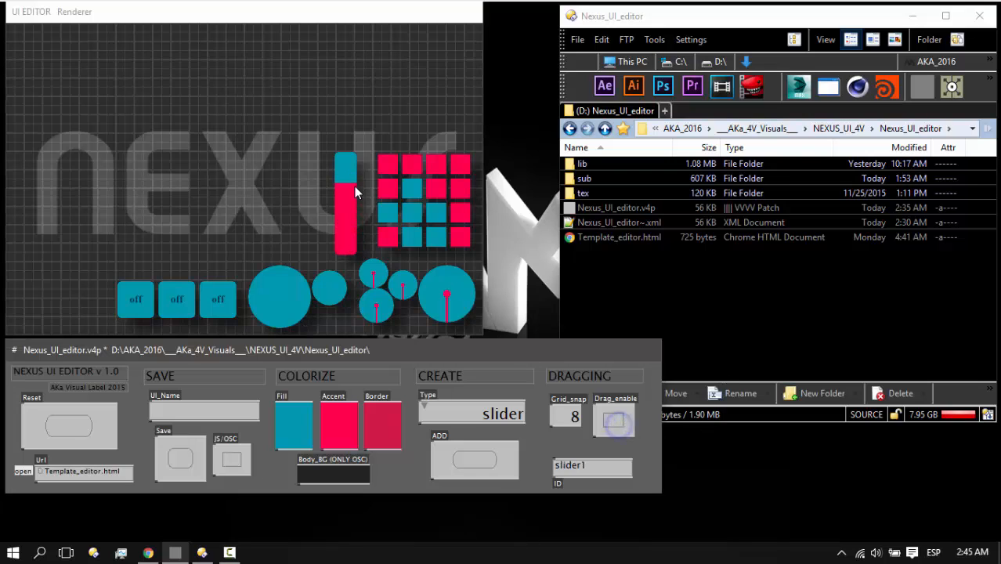
drag(345, 190, 348, 212)
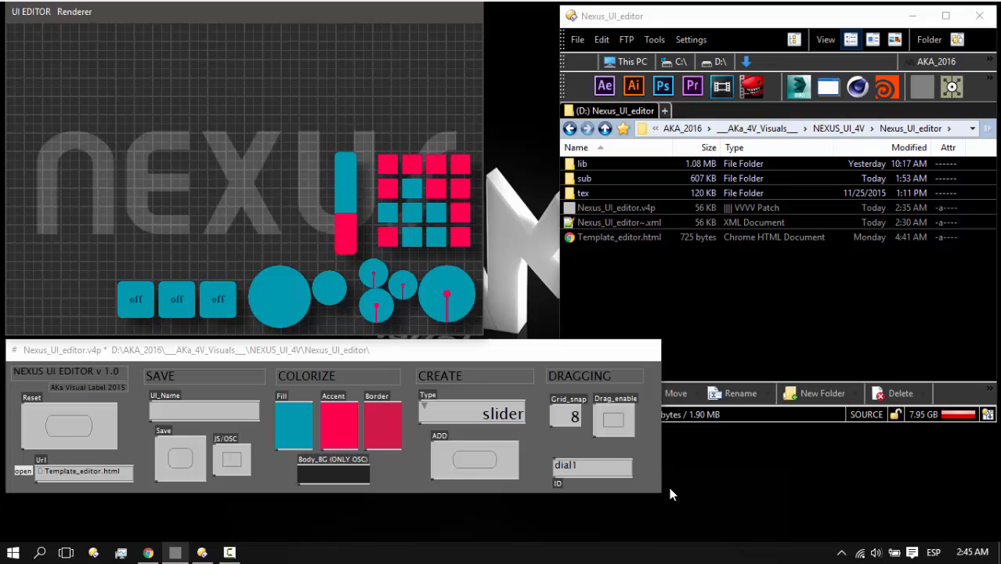
right_click(614, 421)
Add two more sliders side by side to the left of the tall one, and disable widget dragging to test them
right_click(474, 459)
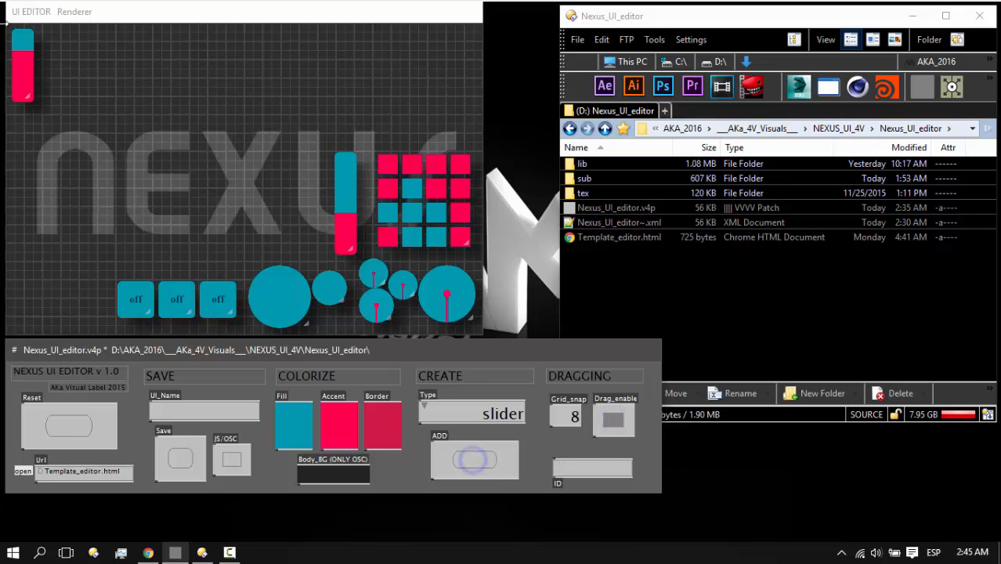
drag(21, 43, 317, 164)
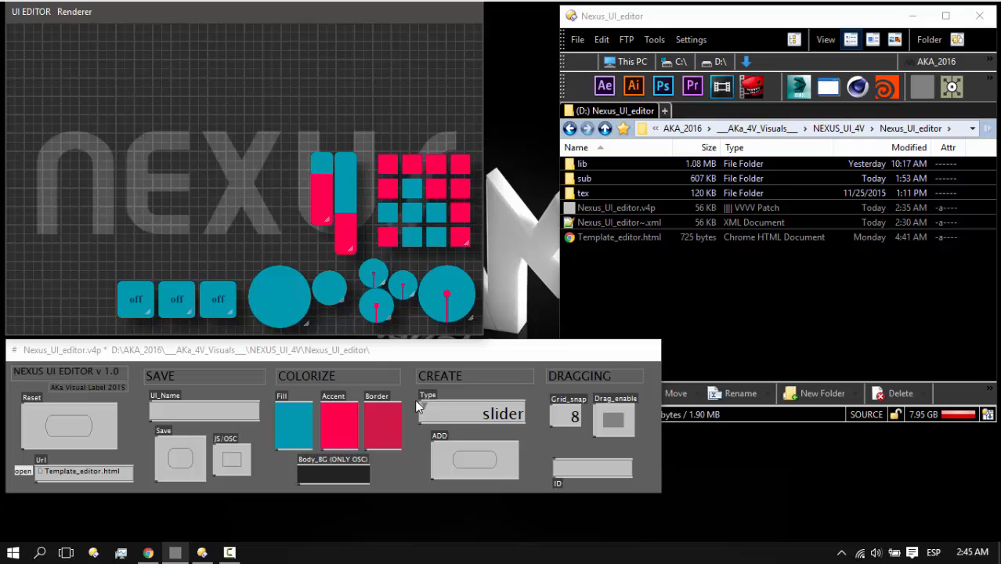
right_click(467, 454)
drag(19, 36, 320, 171)
right_click(620, 418)
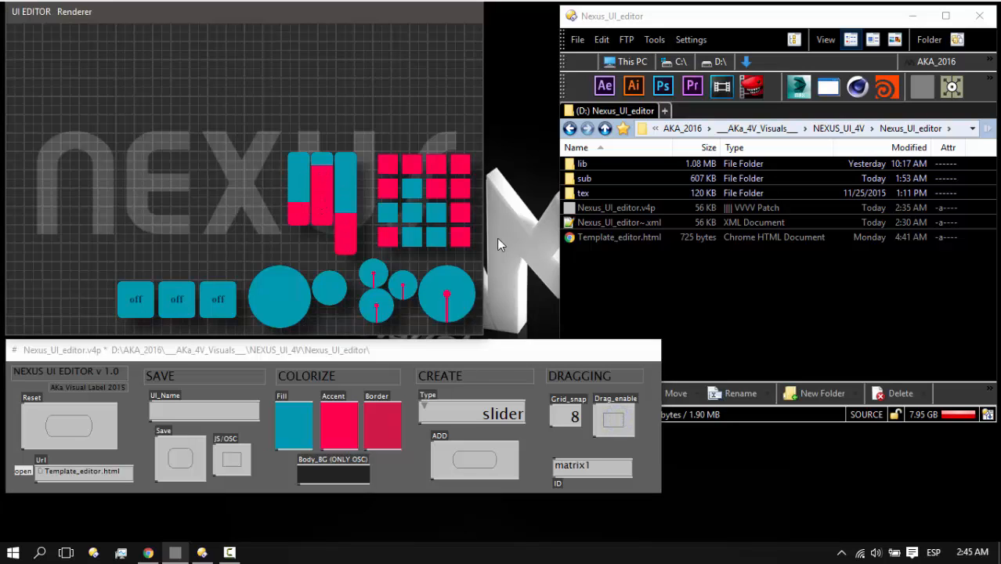
Add and test a metro widget, and place it enlarged above the matrix with widget dragging enabled
right_click(464, 415)
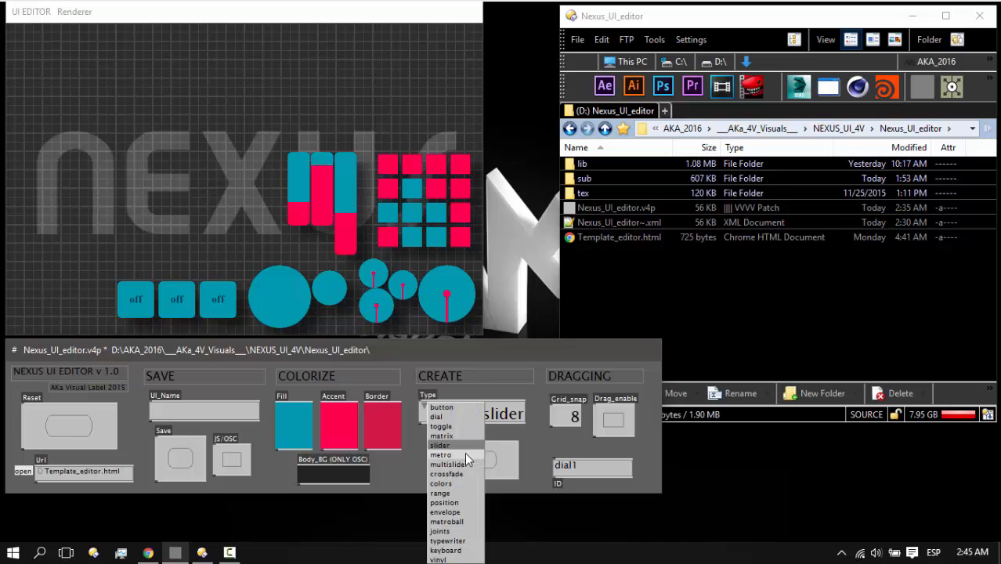
click(440, 454)
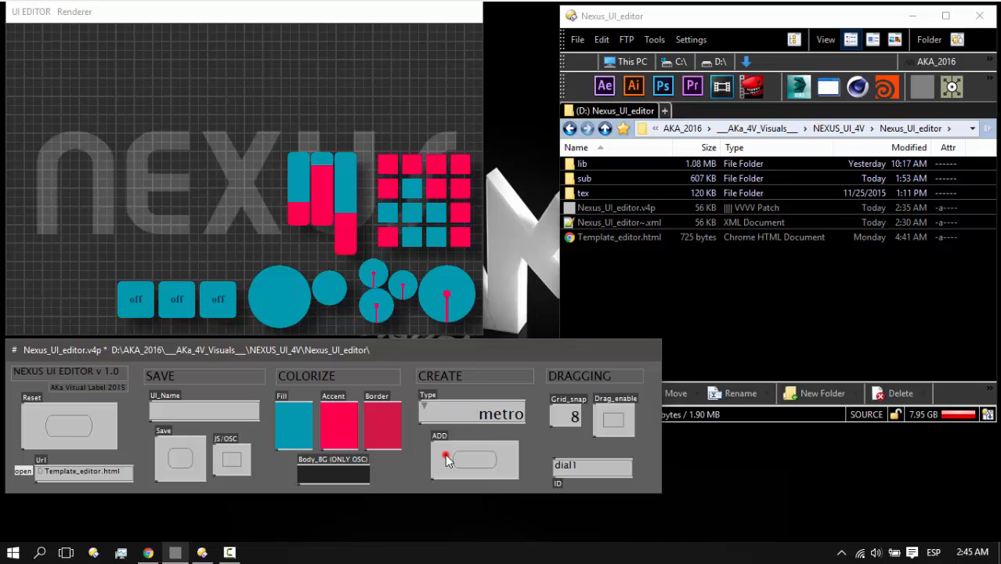
click(467, 460)
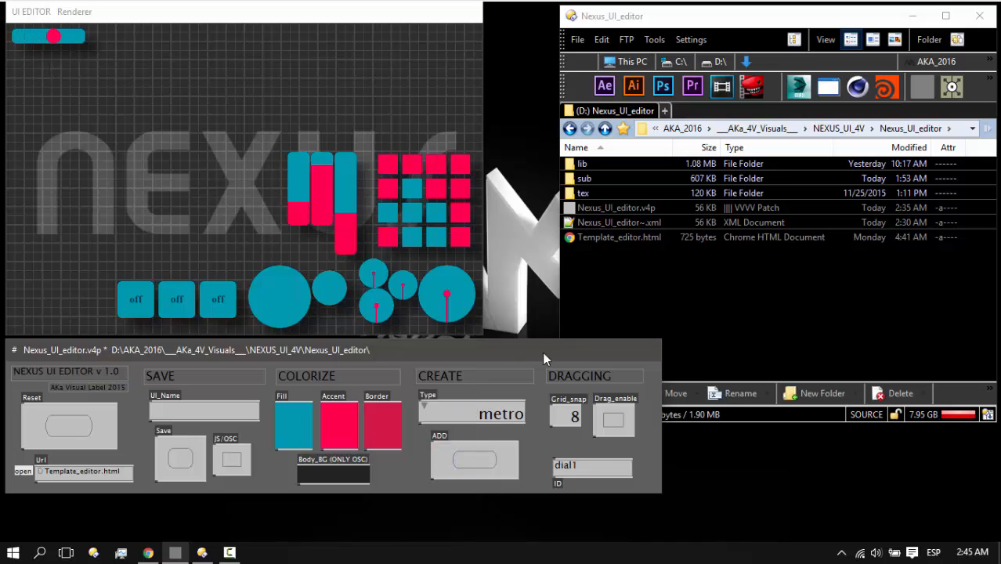
click(55, 39)
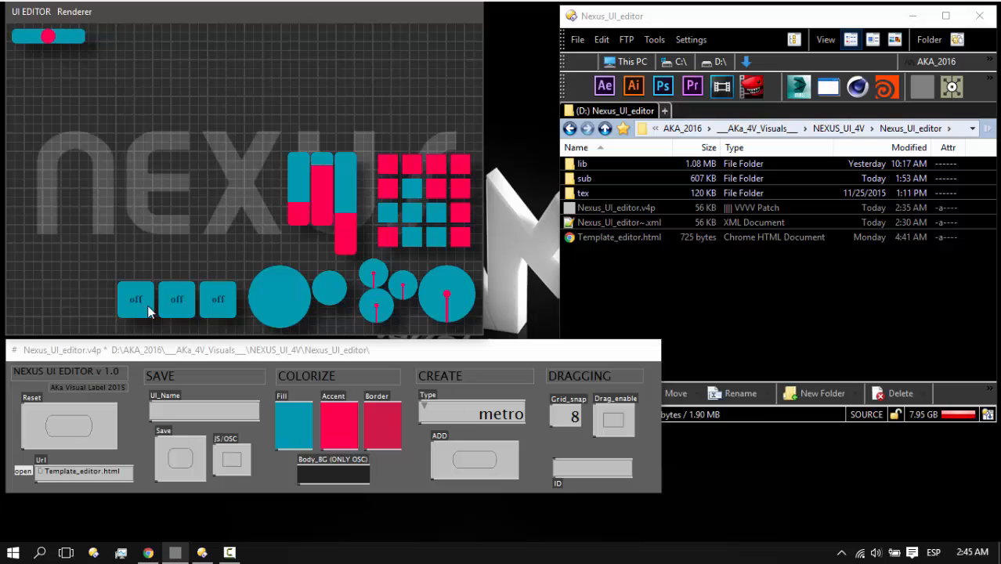
click(613, 420)
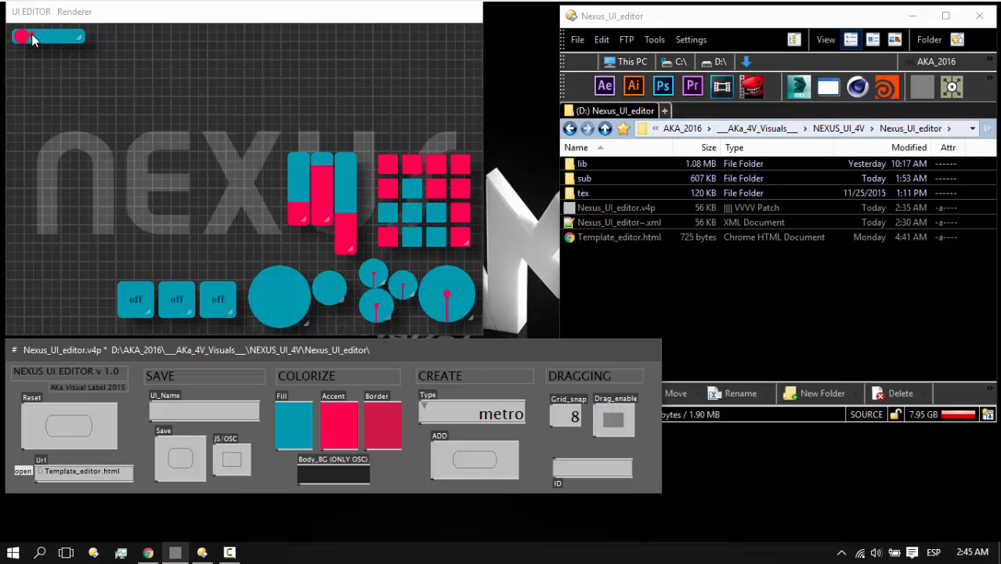
drag(35, 36, 469, 146)
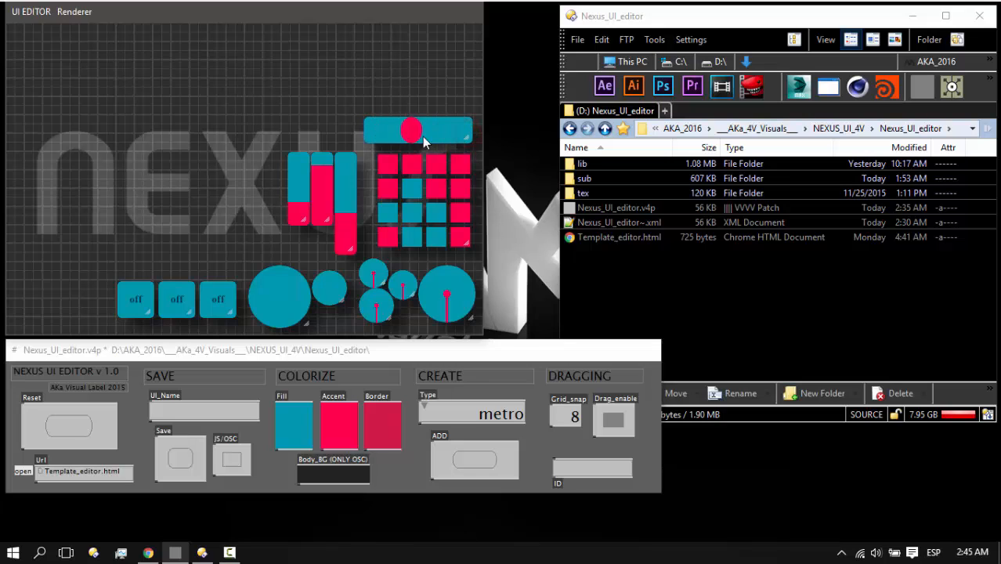
Add a multislider widget and move it into the open area above the toggles
click(475, 424)
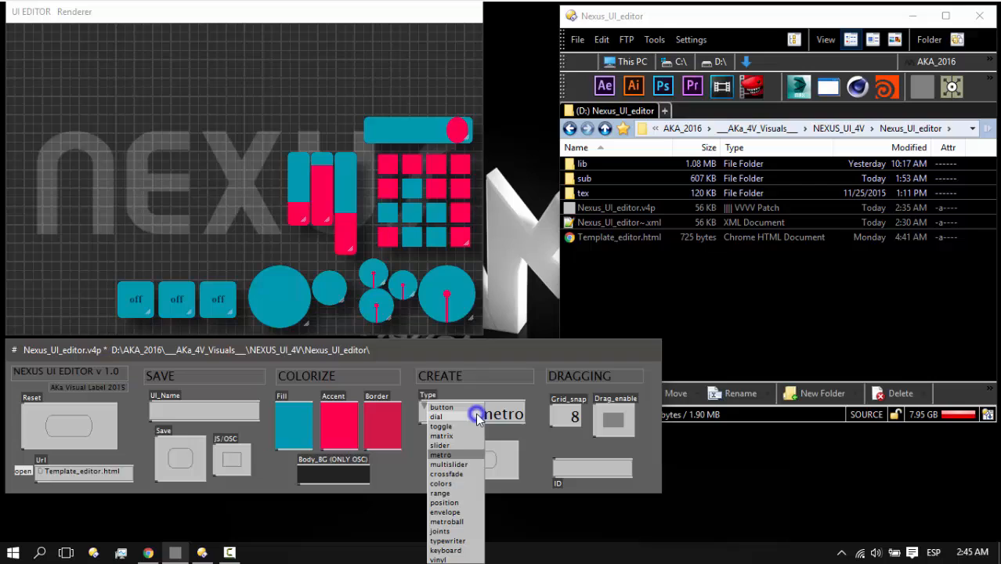
click(445, 466)
click(444, 468)
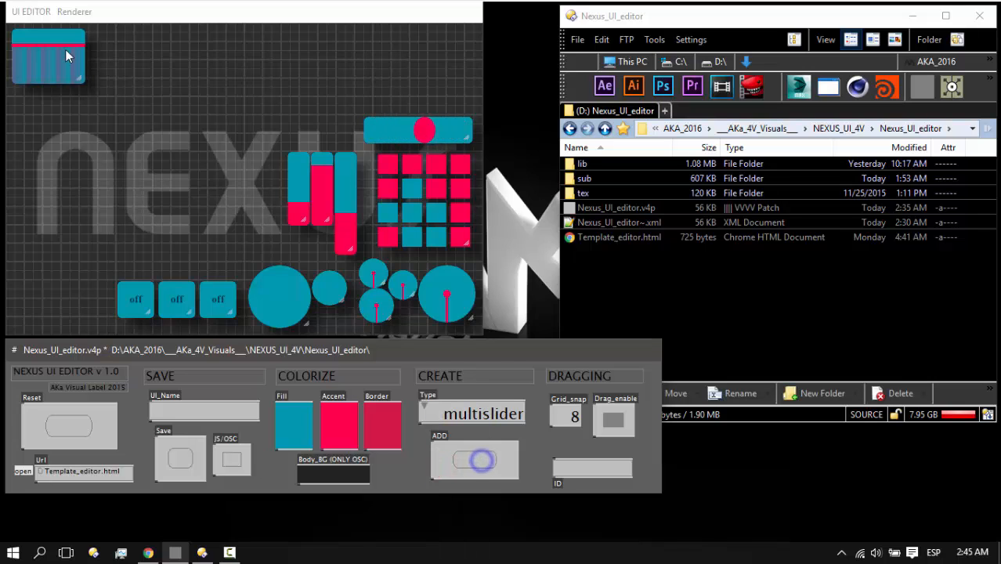
mouse_move(74, 82)
mouse_down()
mouse_move(116, 101)
mouse_move(187, 176)
mouse_move(180, 192)
mouse_move(209, 191)
mouse_move(160, 175)
mouse_move(213, 195)
mouse_move(156, 153)
mouse_up()
Set varied levels in the multislider with dragging disabled, and enlarge it with dragging enabled to fill the space left of the three sliders
right_click(610, 415)
right_click(620, 425)
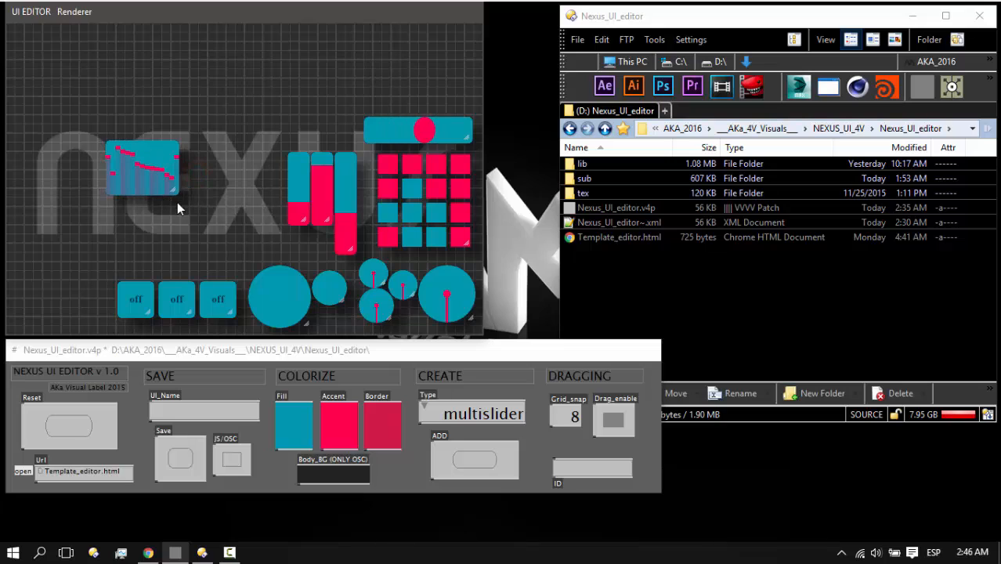
drag(172, 189, 265, 219)
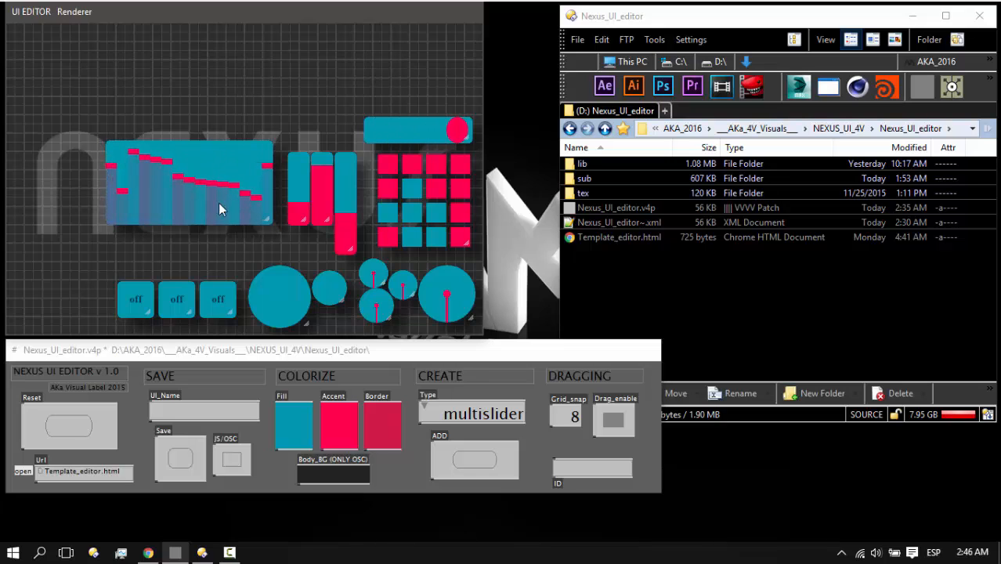
drag(216, 159, 220, 172)
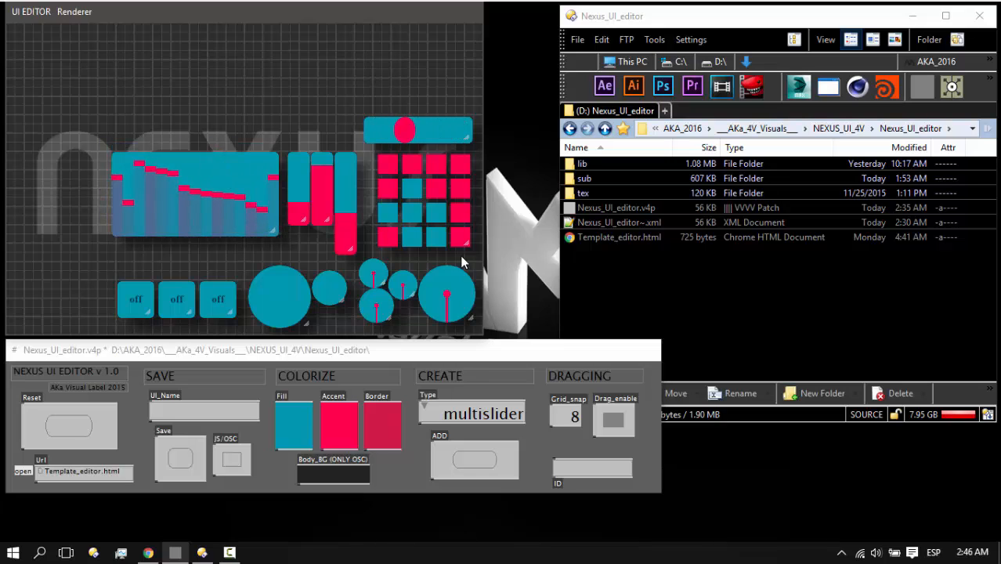
Add a crossfade widget, test it with widget dragging disabled, and place it left of the metro with dragging enabled
click(480, 409)
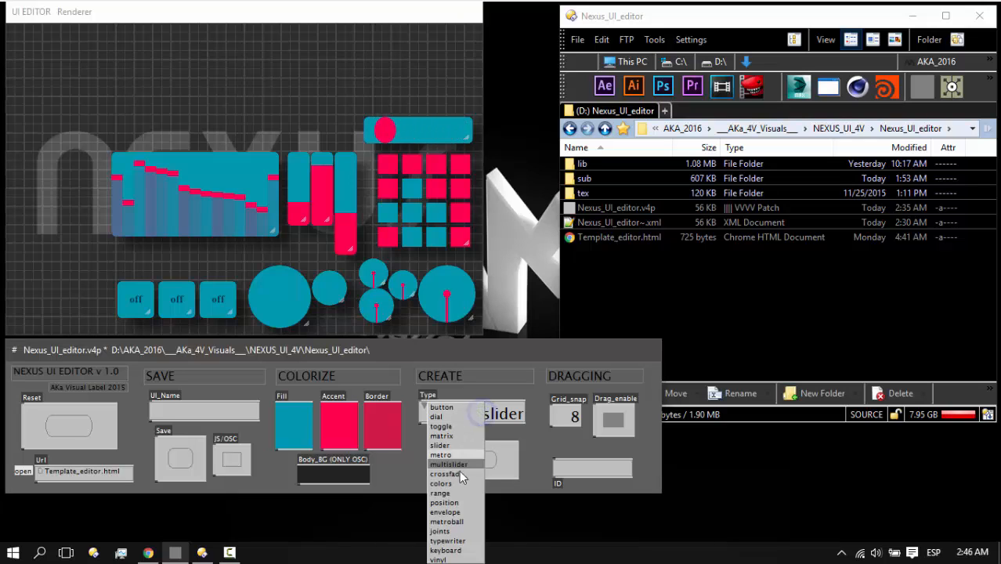
click(459, 470)
click(478, 460)
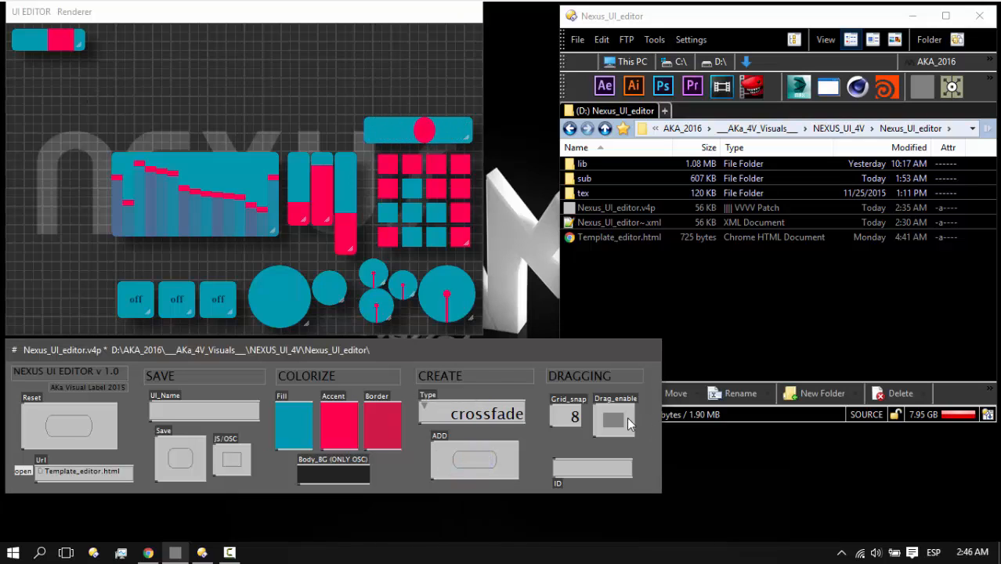
click(619, 419)
drag(66, 42, 337, 127)
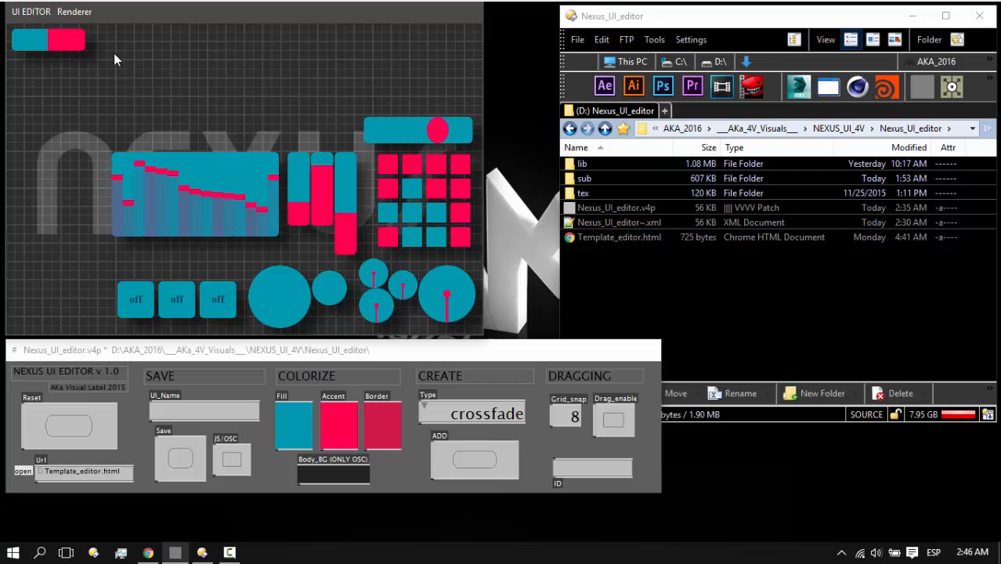
click(614, 420)
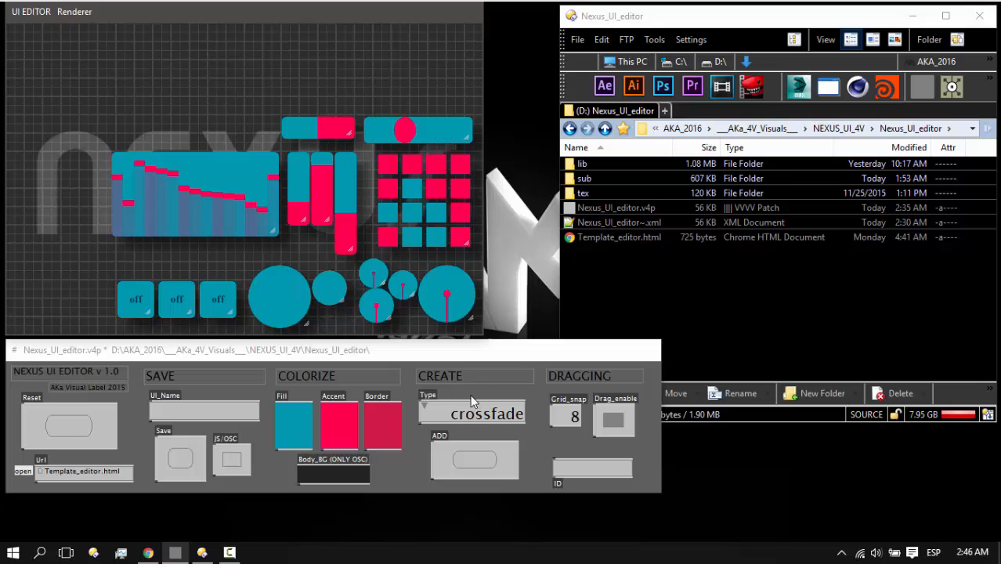
Add a colors widget to the canvas
click(473, 402)
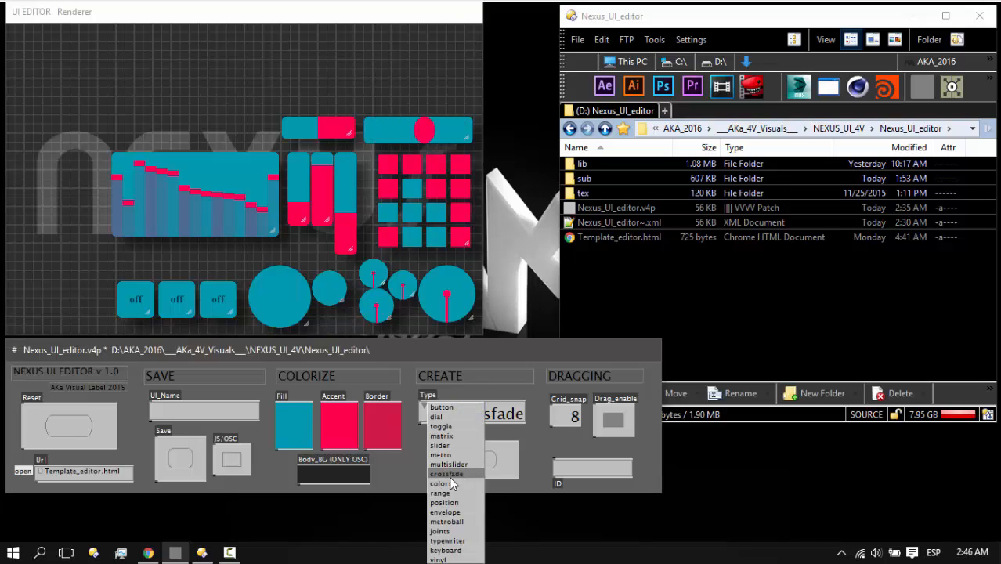
click(451, 475)
click(467, 471)
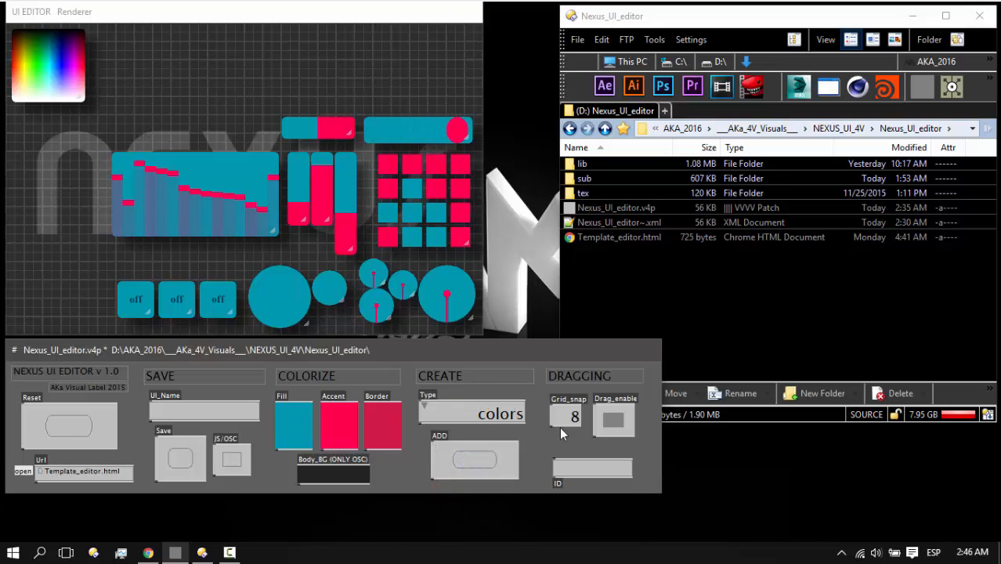
Try picking a color in the colors widget with dragging disabled, and place it above the metro with dragging enabled
click(617, 420)
mouse_move(72, 68)
mouse_down()
mouse_move(35, 50)
mouse_move(43, 65)
mouse_move(40, 52)
mouse_move(56, 60)
mouse_up()
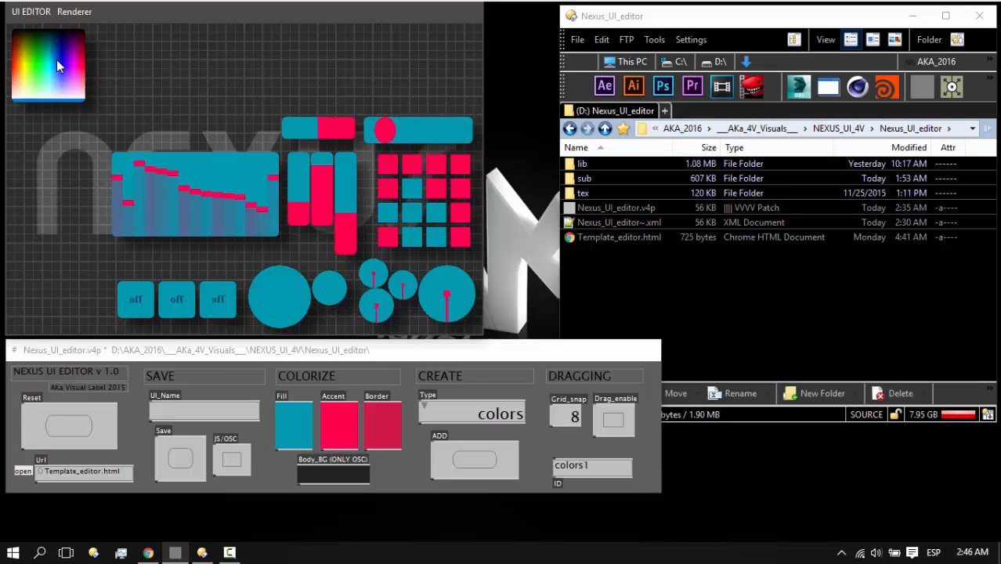
click(613, 420)
drag(125, 85, 453, 84)
Add a range widget, widen it, and place it left of the crossfade above the multislider
click(459, 423)
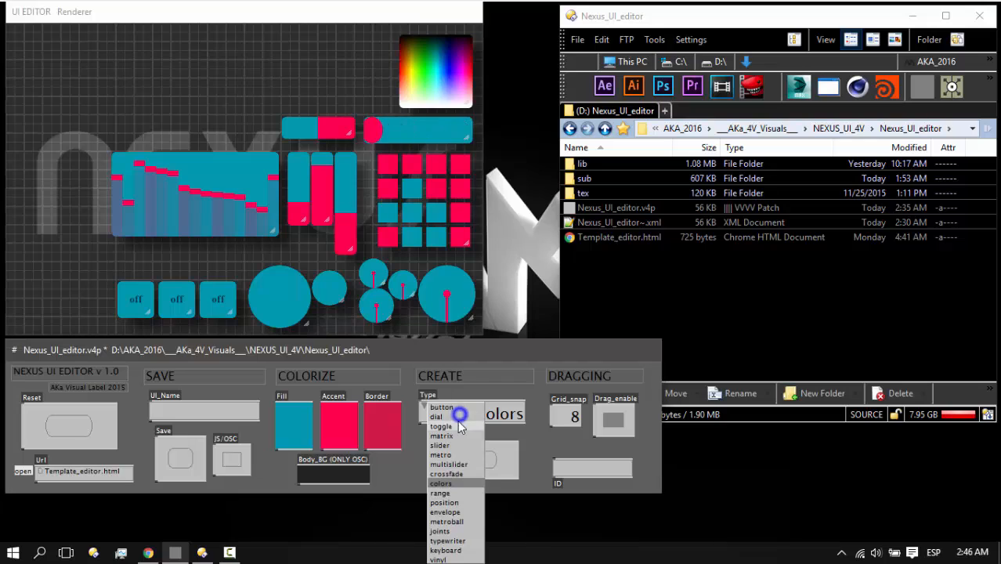
click(442, 490)
click(468, 460)
click(612, 422)
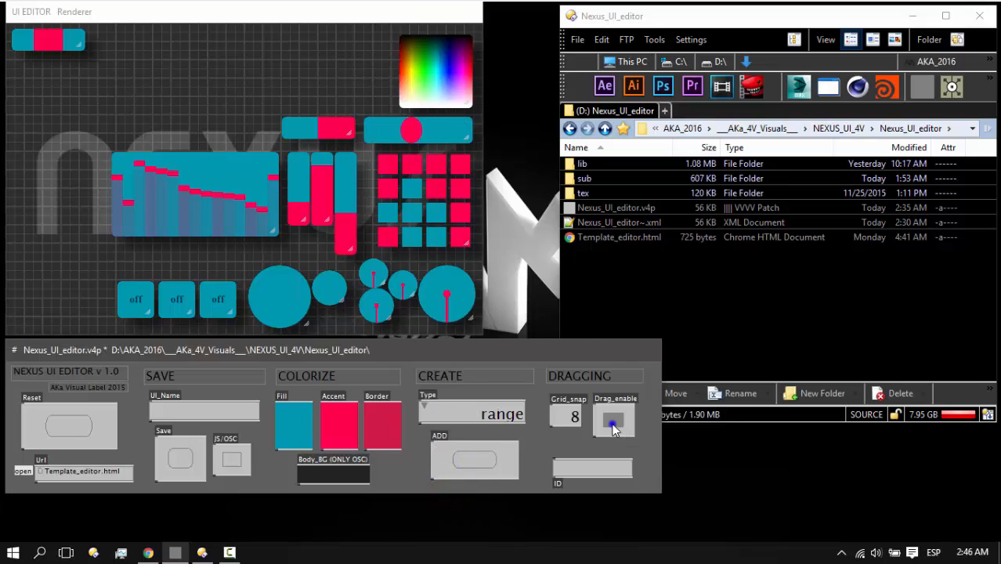
drag(52, 39, 232, 132)
click(625, 420)
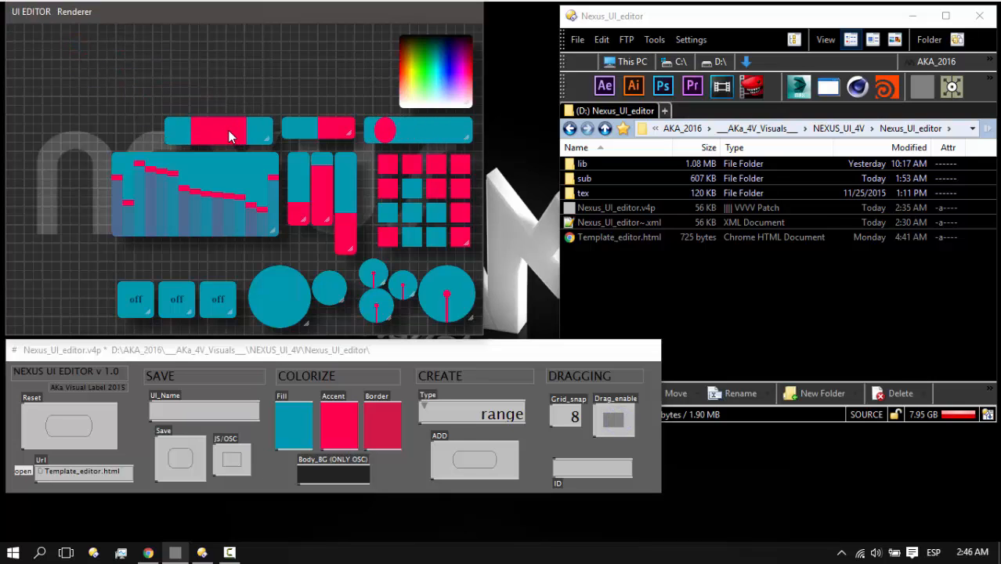
Add a position widget, place it left of the colors widget, and disable dragging
click(471, 422)
click(443, 502)
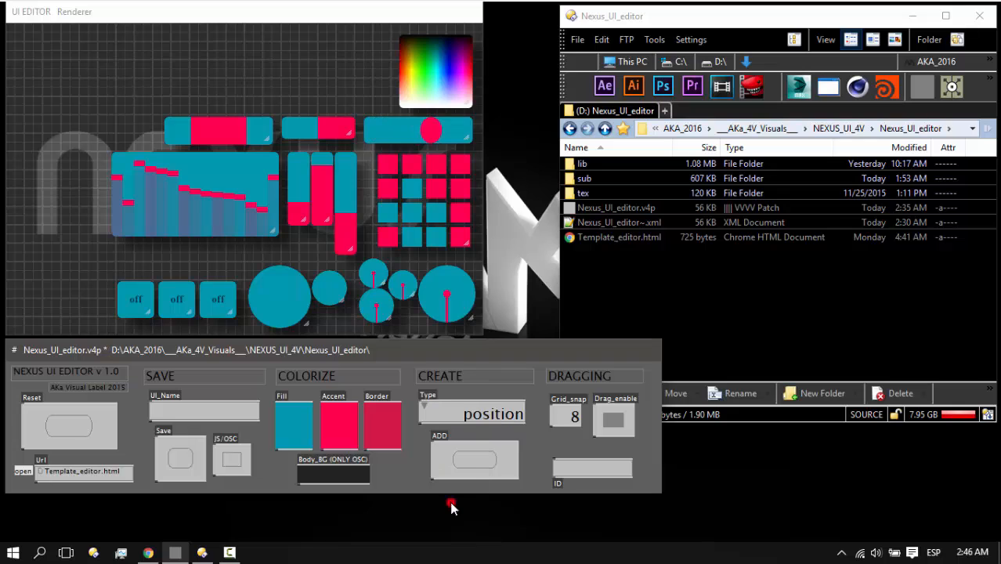
click(472, 466)
drag(113, 54, 358, 88)
right_click(609, 421)
Add an envelope widget to the canvas and leave dragging disabled to make its points editable
click(507, 422)
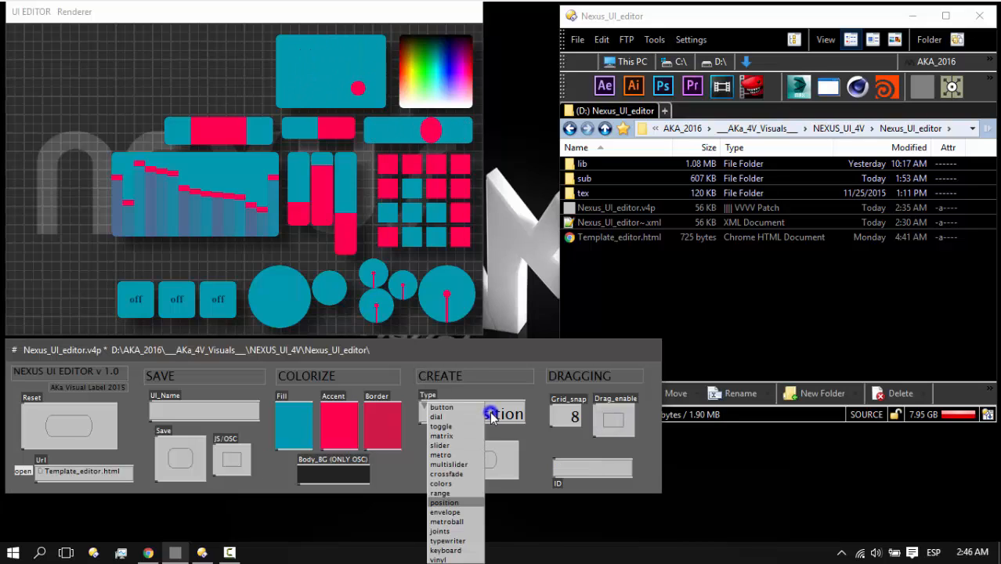
click(459, 513)
click(473, 464)
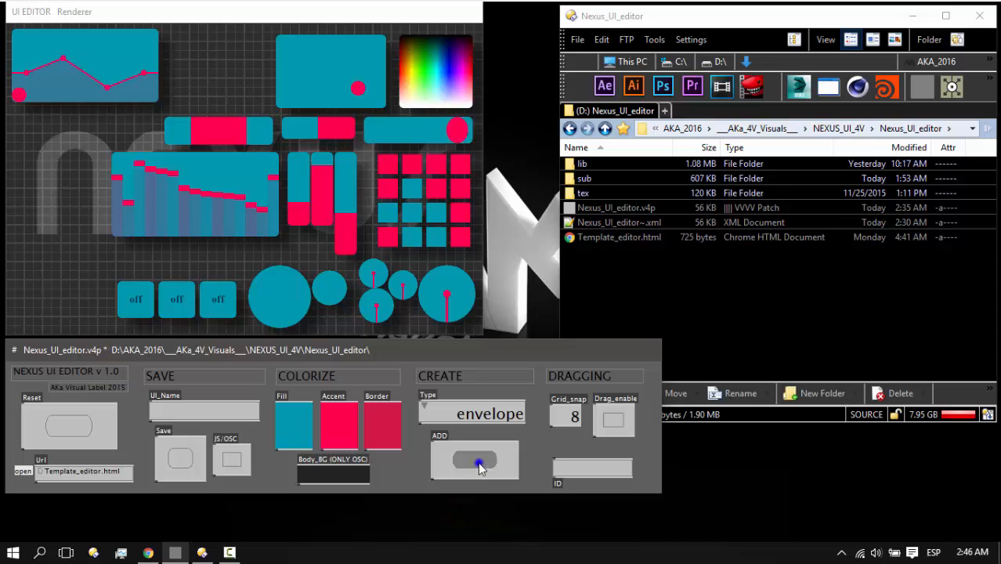
click(614, 421)
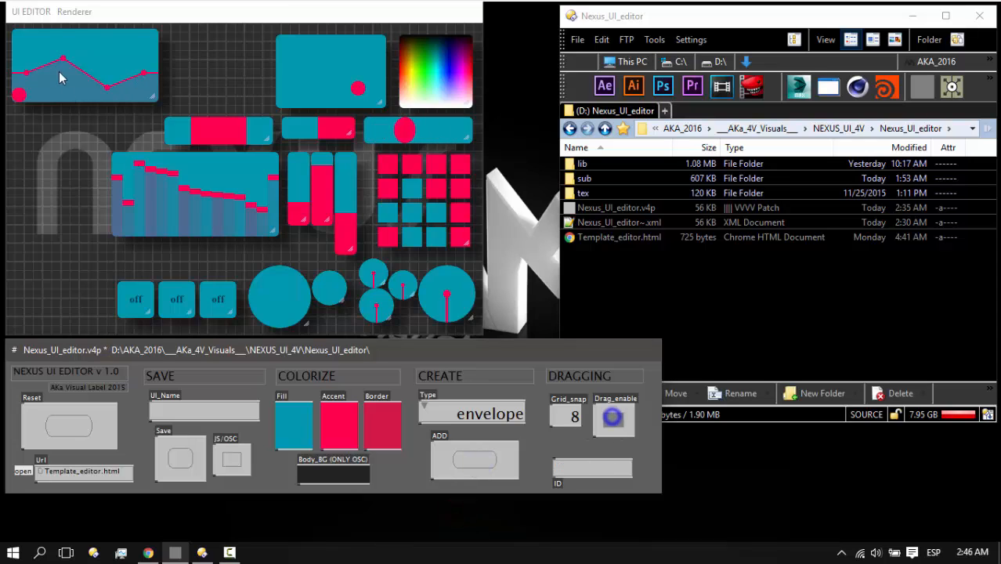
click(618, 418)
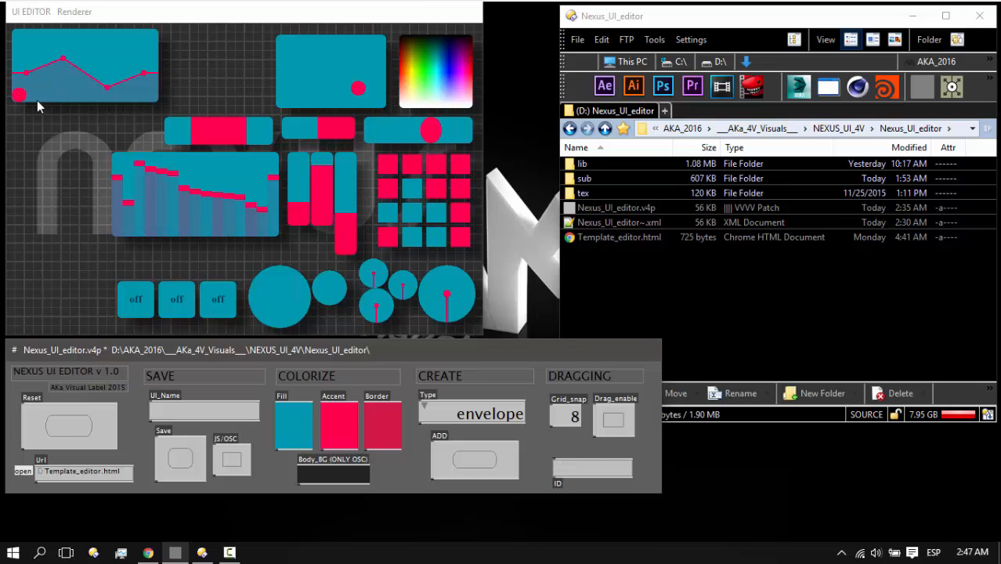
Reshape the envelope into two peaks, and with dragging enabled enlarge it and place it left of the position widget
drag(64, 57, 64, 43)
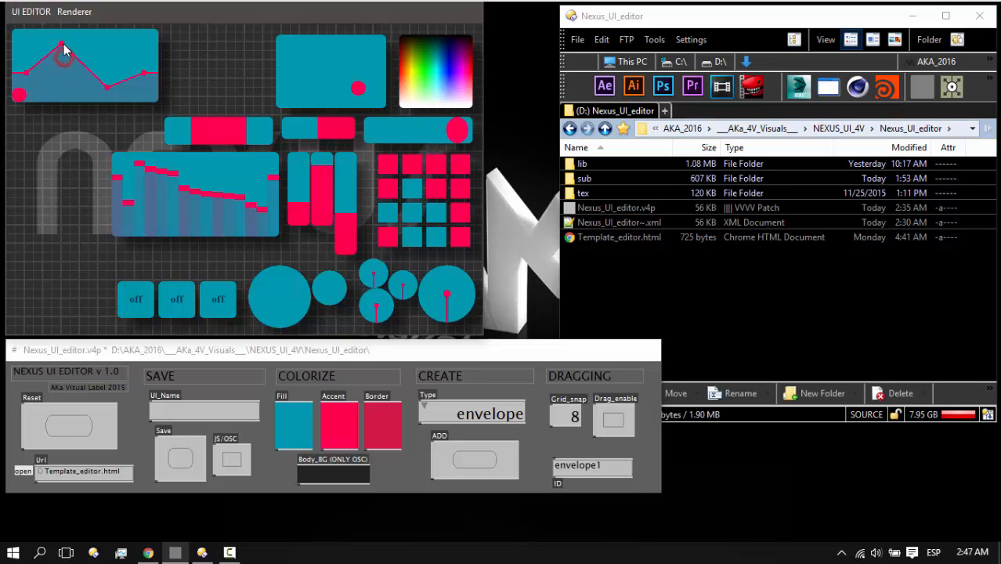
drag(98, 46, 90, 90)
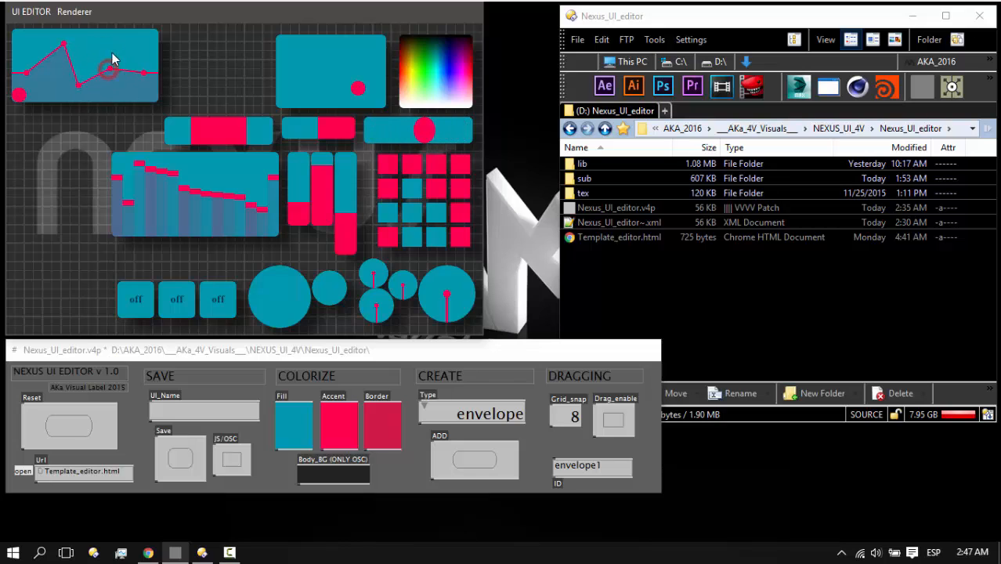
click(615, 423)
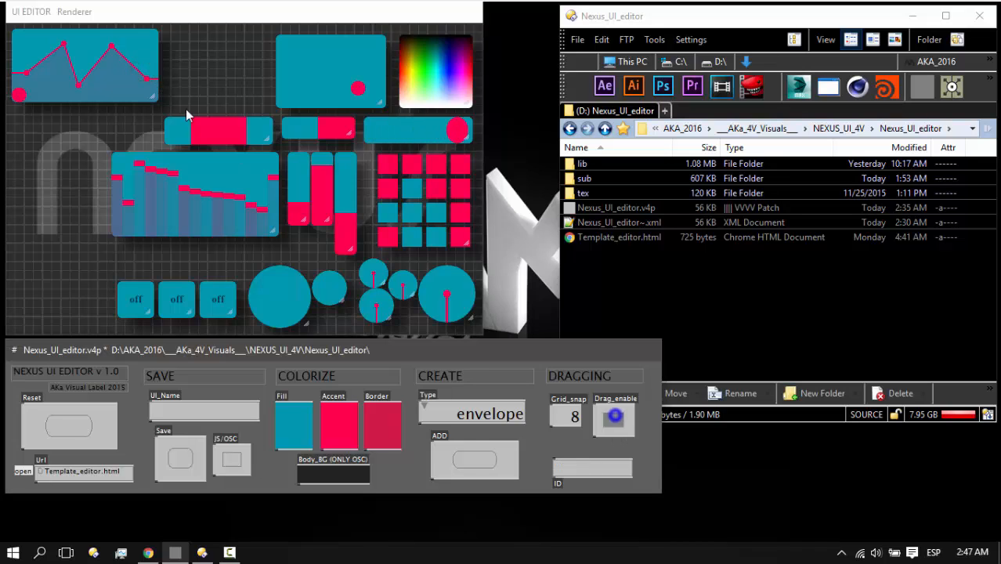
drag(154, 96, 236, 100)
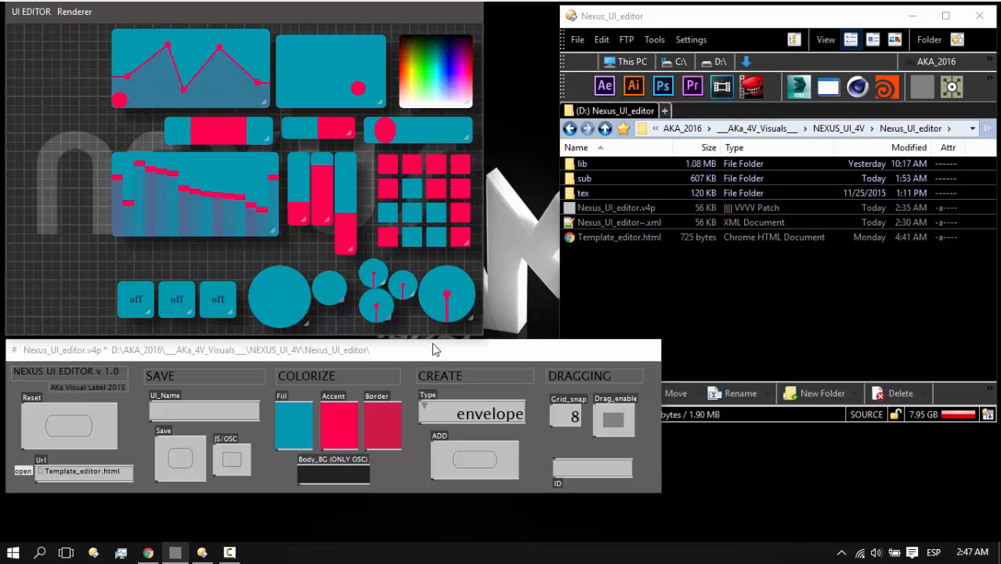
Add a keyboard widget and move it down from the canvas corner, clear of the envelope's upper part
click(463, 413)
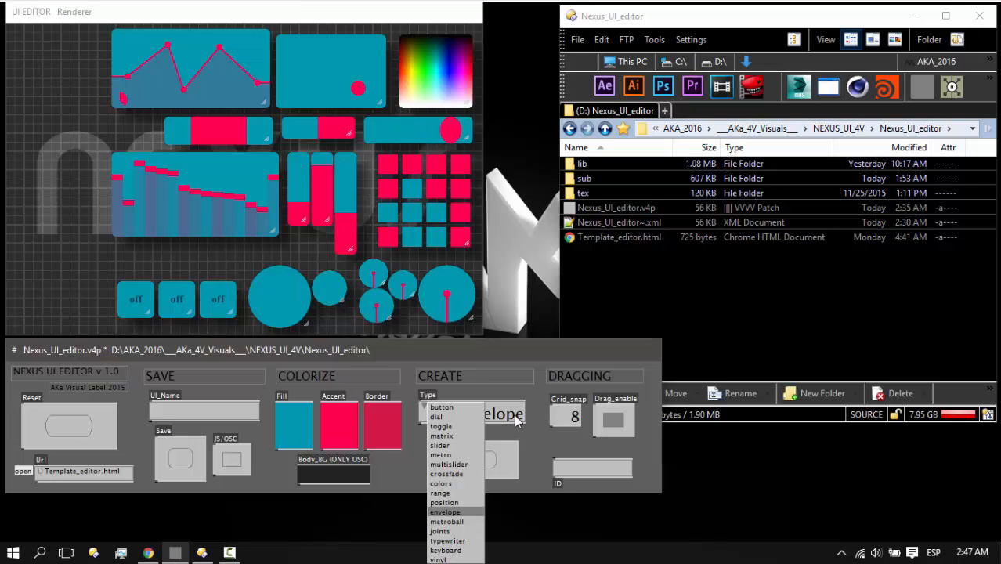
click(445, 550)
click(491, 459)
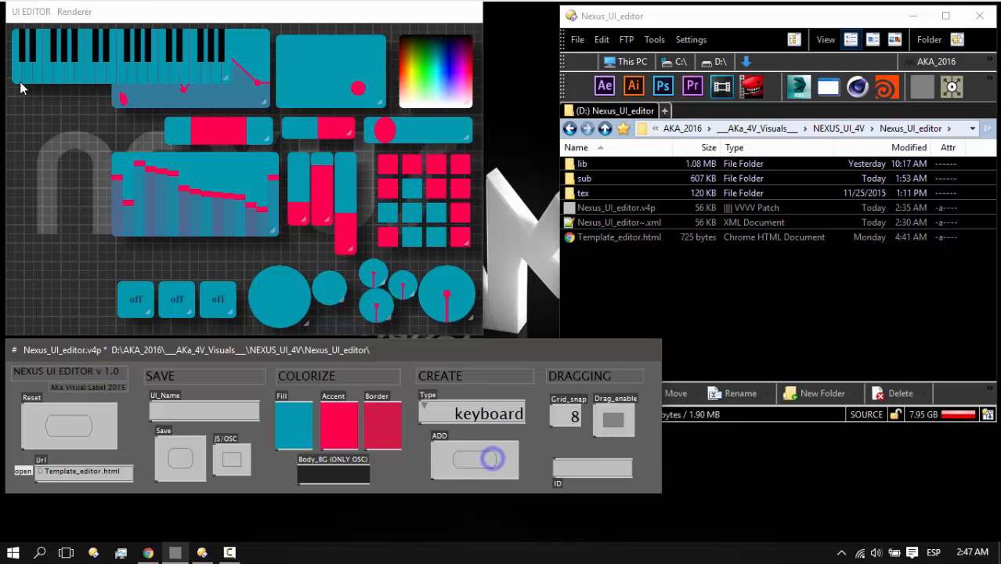
drag(46, 65, 81, 118)
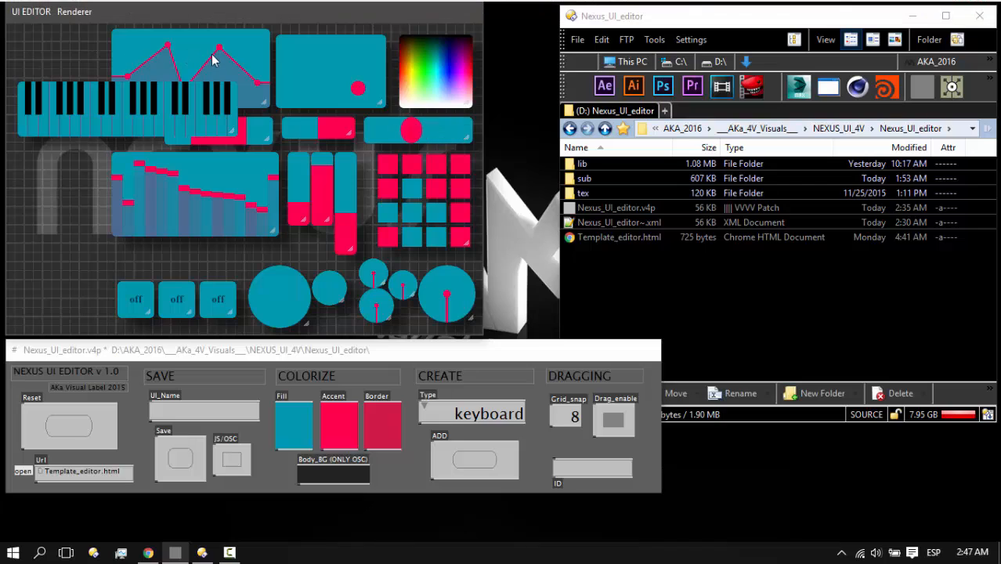
Delete the position, envelope, colors and multislider widgets, the three toggles and the two round buttons
right_click(322, 67)
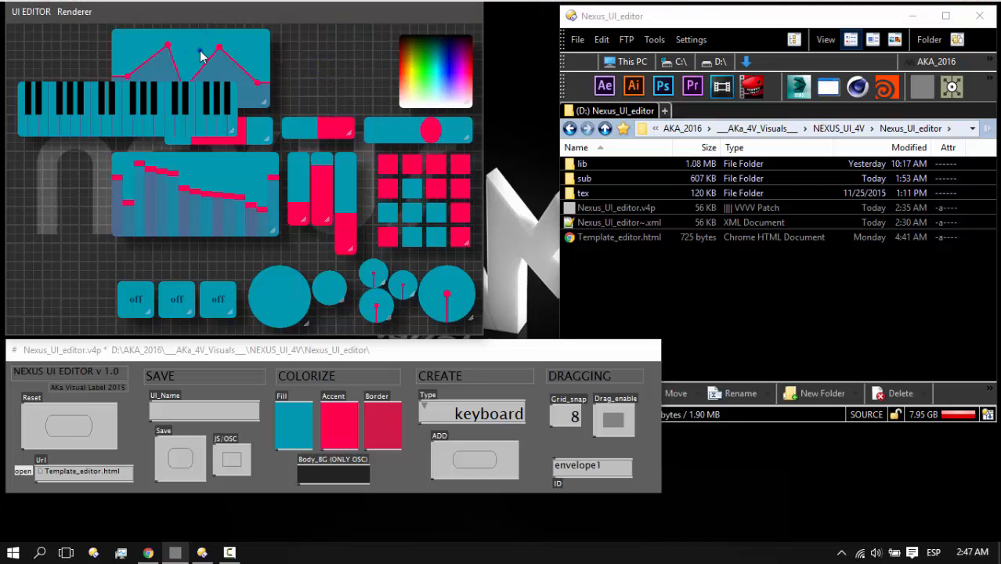
right_click(200, 51)
right_click(423, 66)
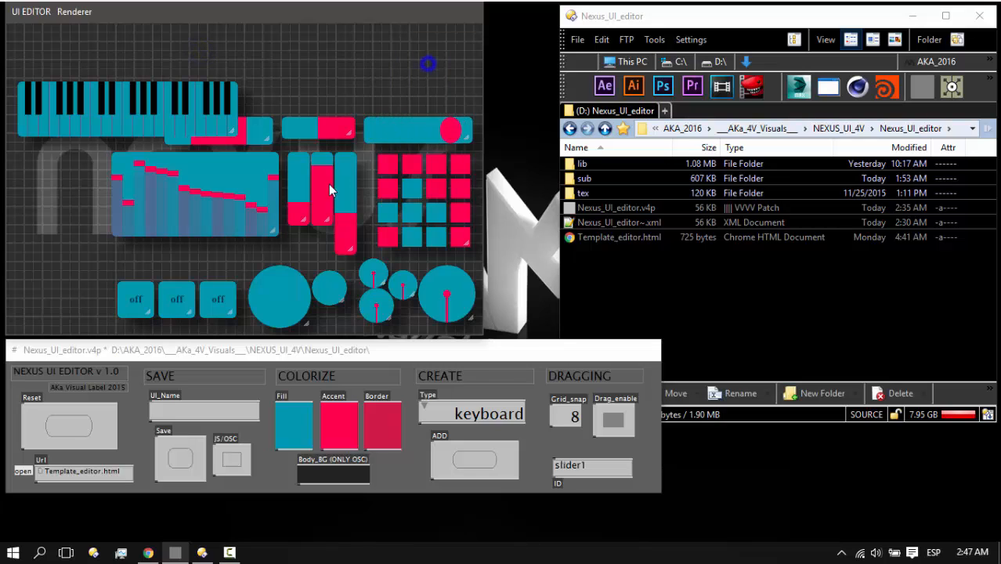
right_click(216, 183)
right_click(218, 299)
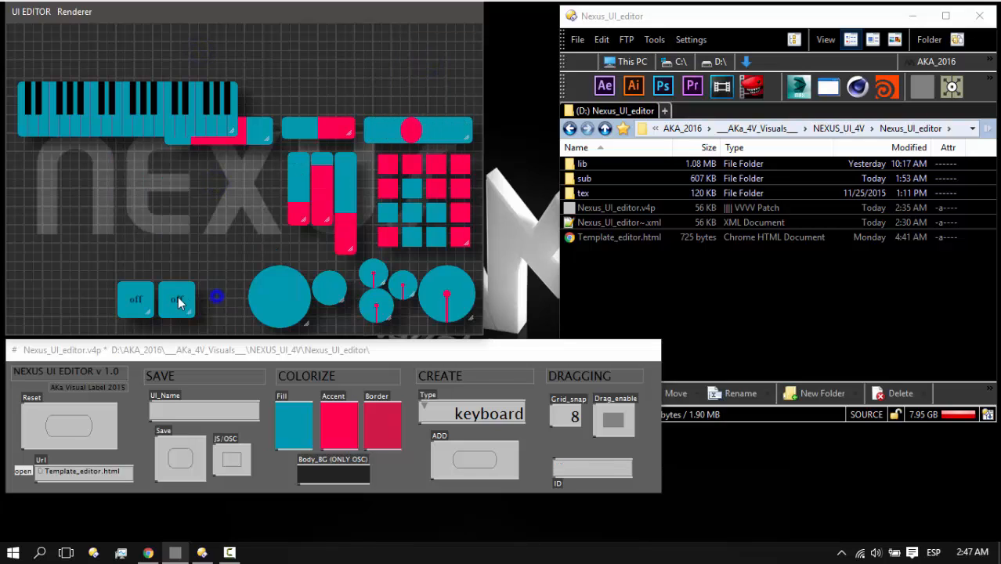
right_click(178, 298)
right_click(135, 299)
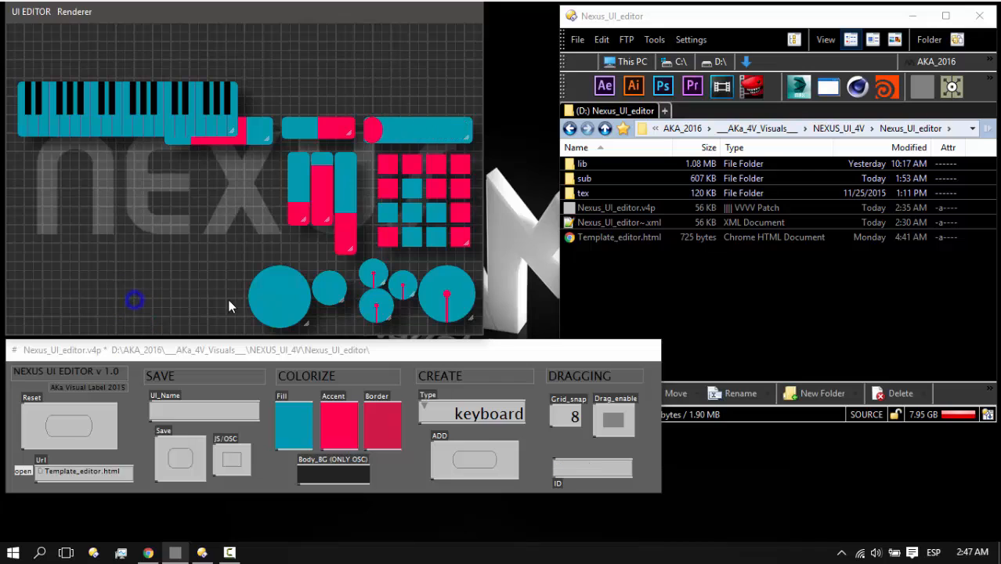
right_click(267, 293)
right_click(329, 288)
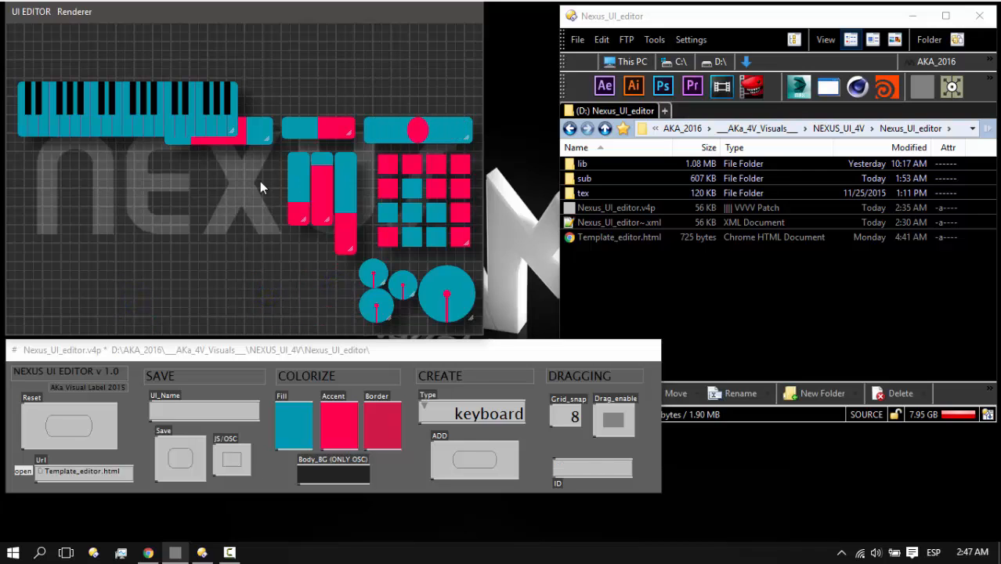
Move the keyboard into the space left of the dials, enlarge it to fill the gap, and test a key with dragging disabled
drag(135, 121, 206, 273)
drag(302, 283, 307, 312)
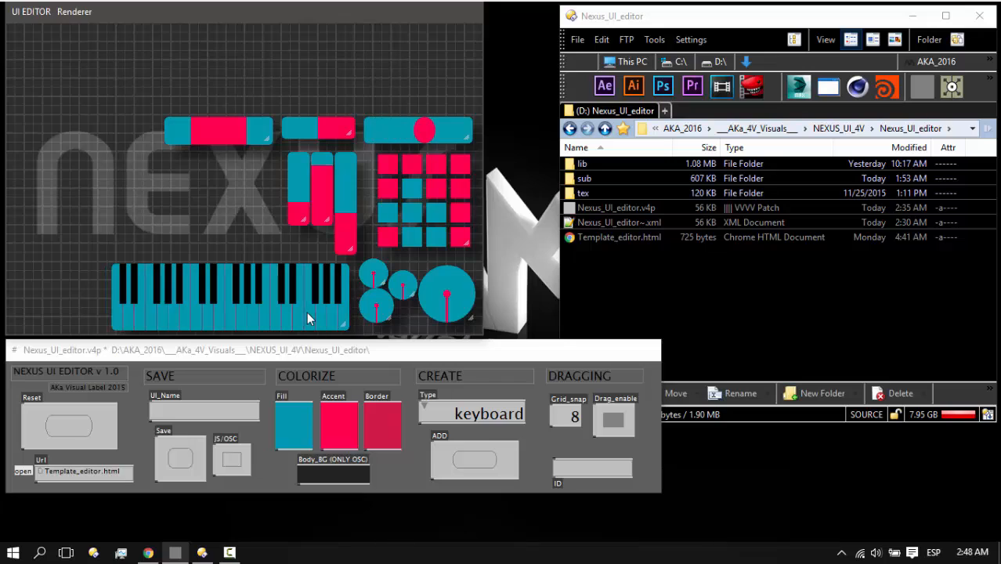
click(614, 420)
click(229, 307)
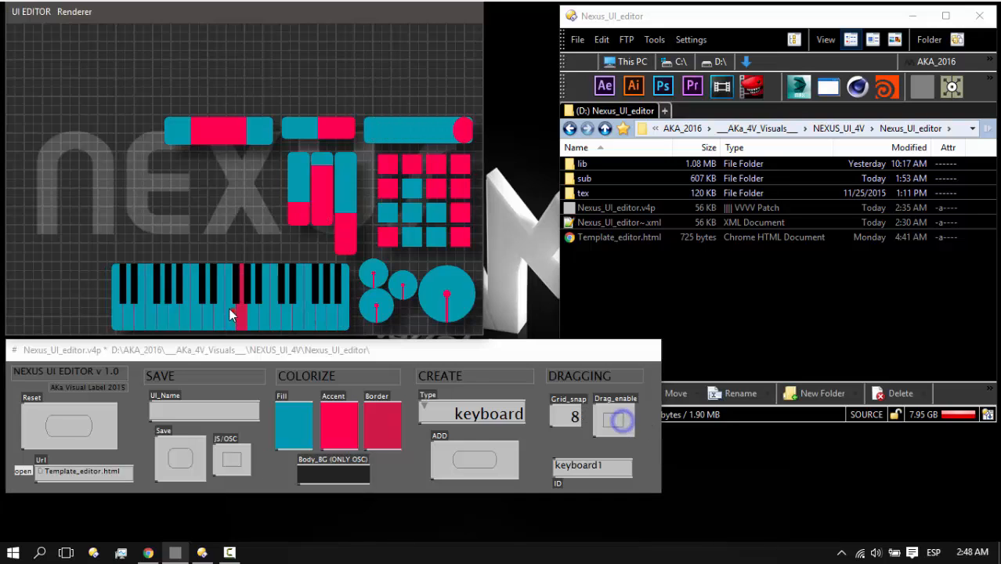
Add a typewriter widget with dragging enabled and place it above the crossfade and metro
click(483, 415)
click(459, 541)
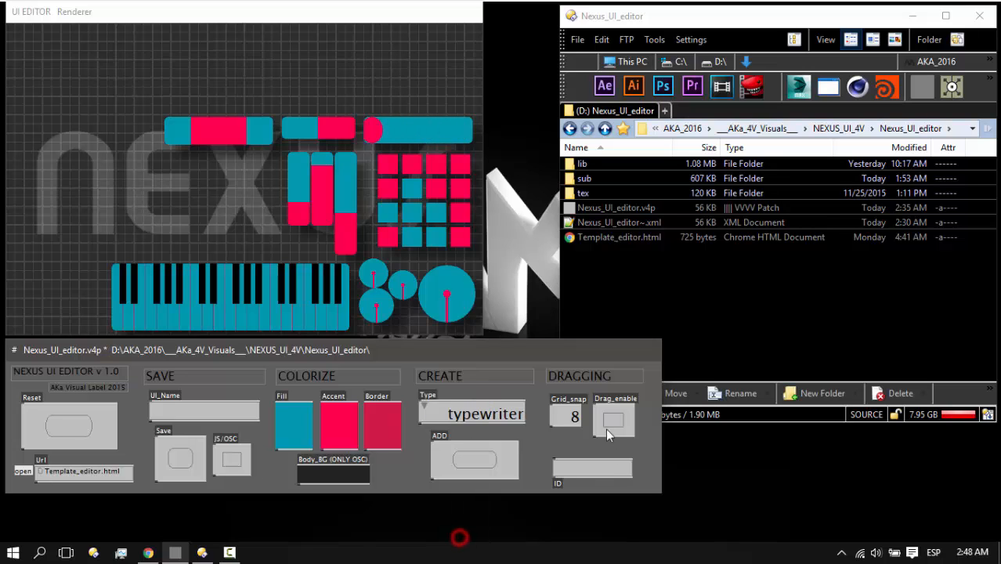
click(613, 421)
click(482, 459)
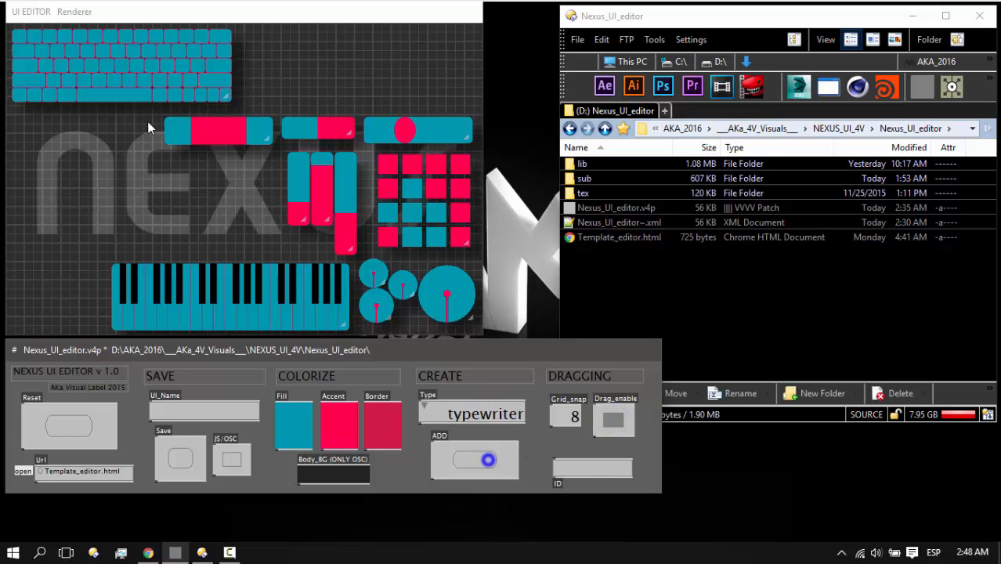
drag(154, 60, 382, 67)
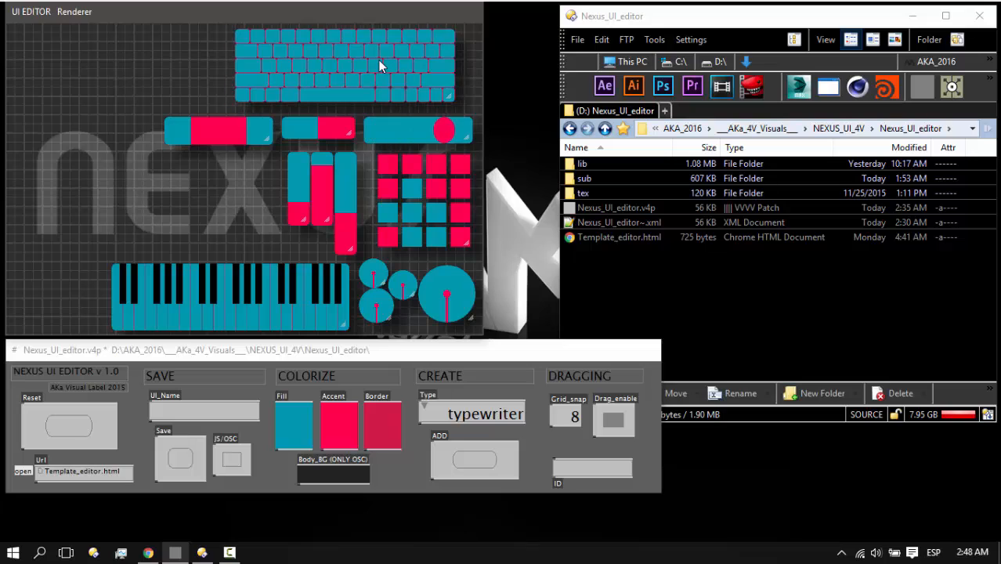
Test the typewriter widget with random letter keys and shift it slightly to the right
text(fhjfgfh)
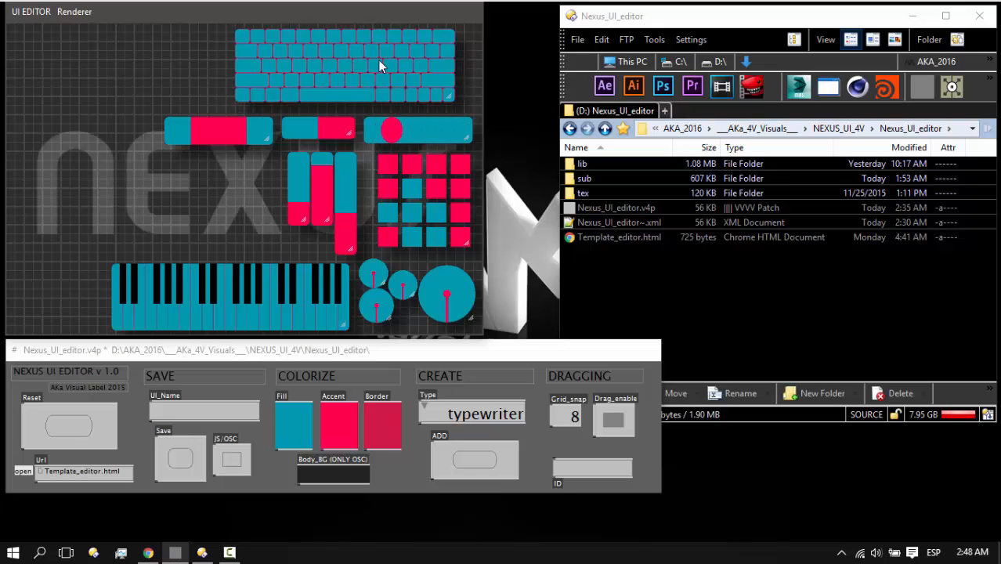
text(hdgjdr)
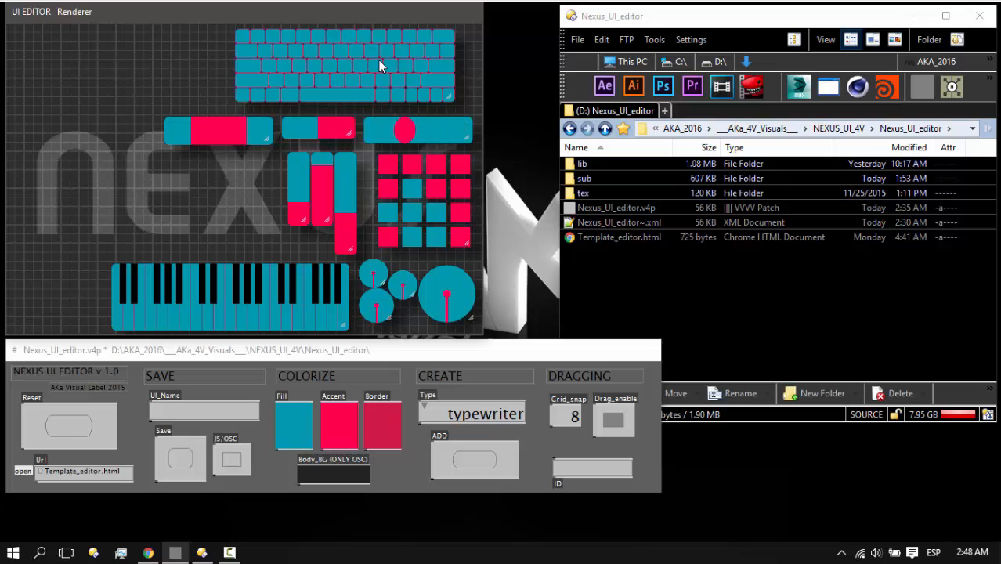
text(gdrhdgrgd)
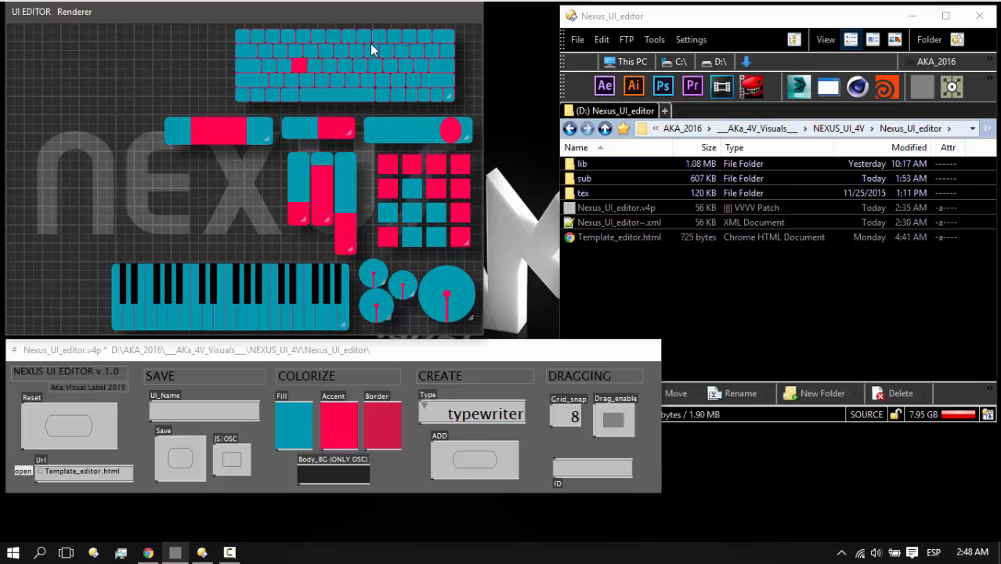
text(rdgrdg)
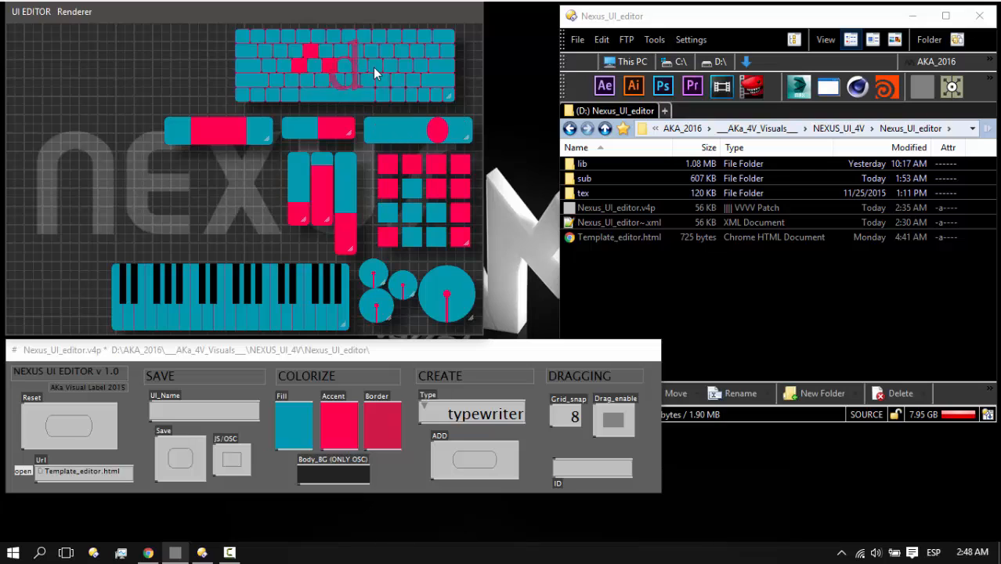
text(rdazd)
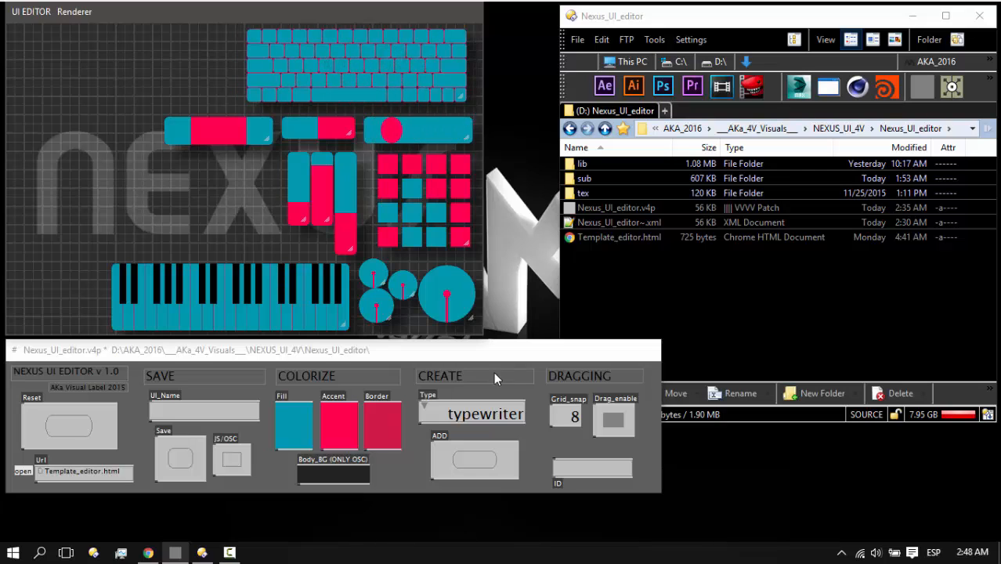
Add a vinyl widget, place it left of the three sliders, and disable dragging to test it
click(473, 412)
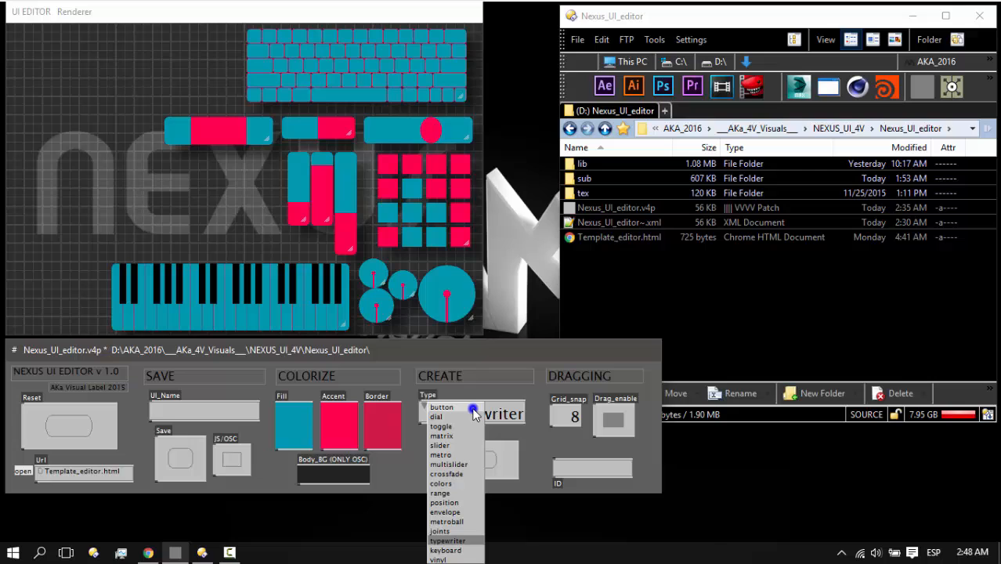
click(453, 559)
click(475, 459)
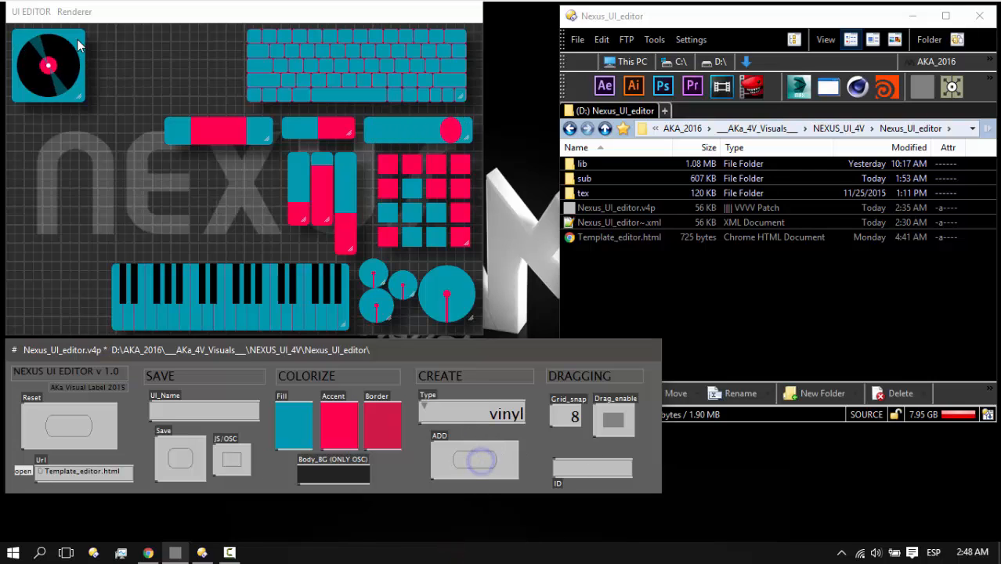
drag(62, 79, 259, 204)
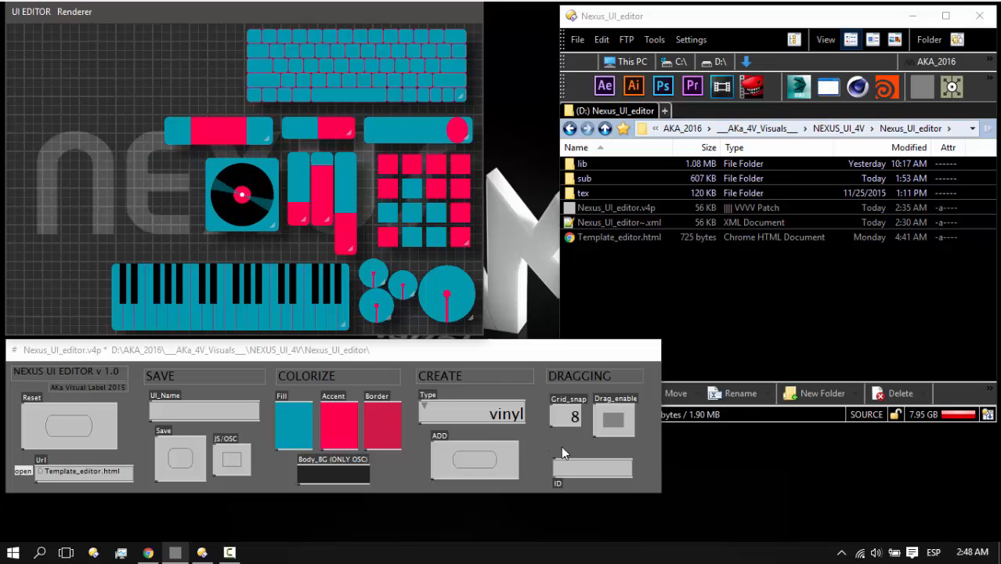
click(617, 421)
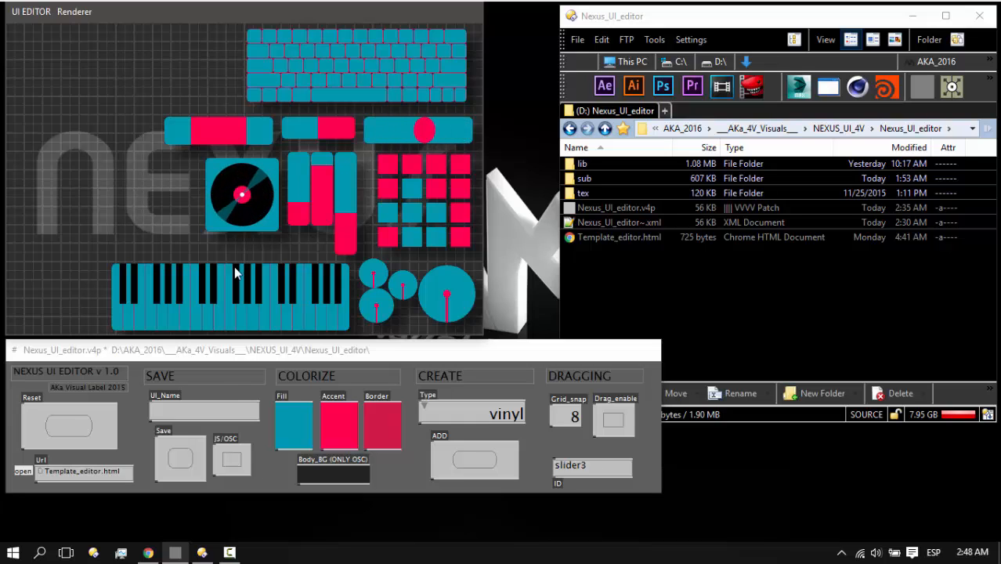
Recolor the widgets with a blue fill, a red accent and an orange border
mouse_move(288, 430)
mouse_down()
mouse_move(339, 426)
mouse_move(292, 421)
mouse_up()
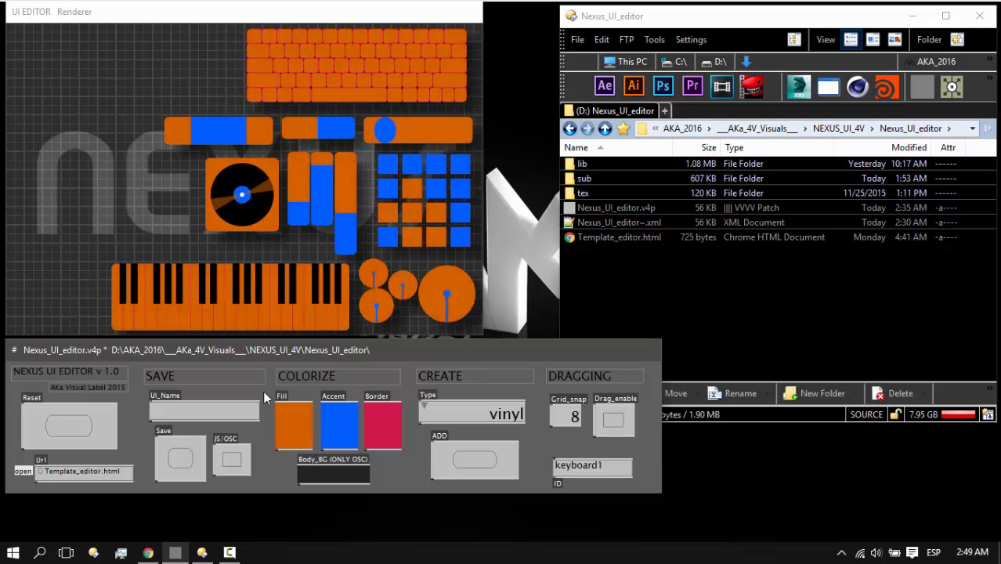
drag(313, 435, 380, 419)
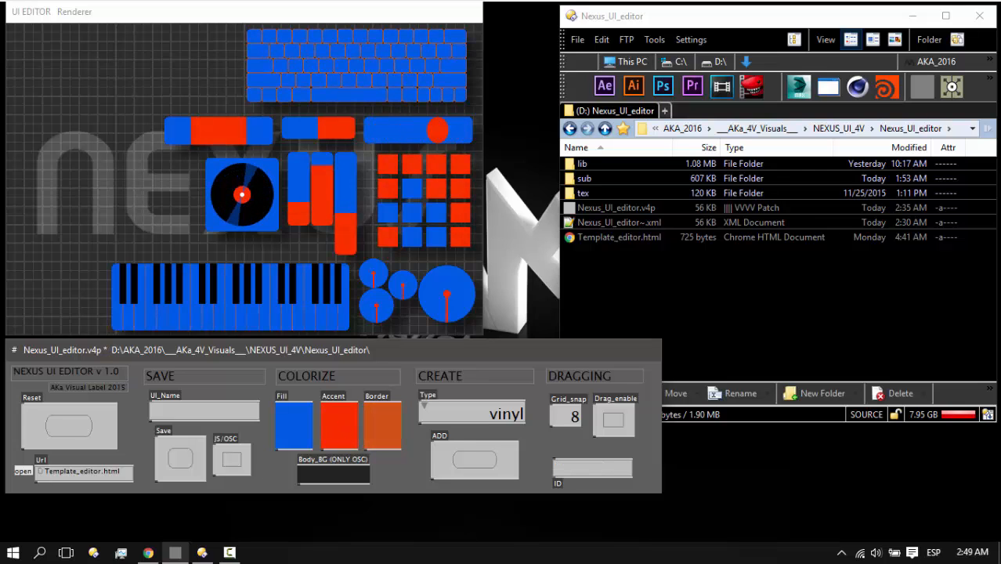
Enable dragging, flatten the metro widget, move it to the empty area above the keyboard, and delete it
click(426, 133)
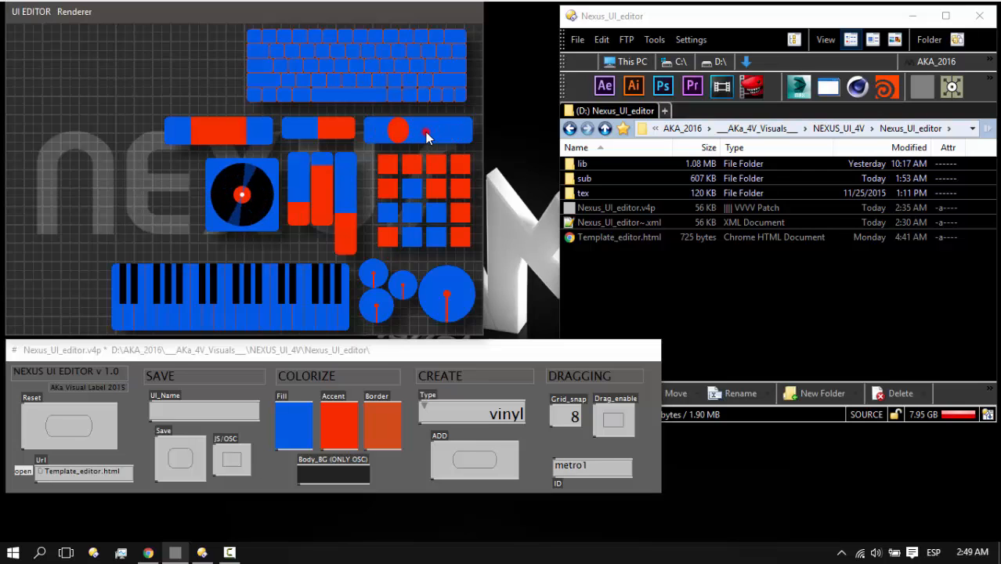
click(612, 423)
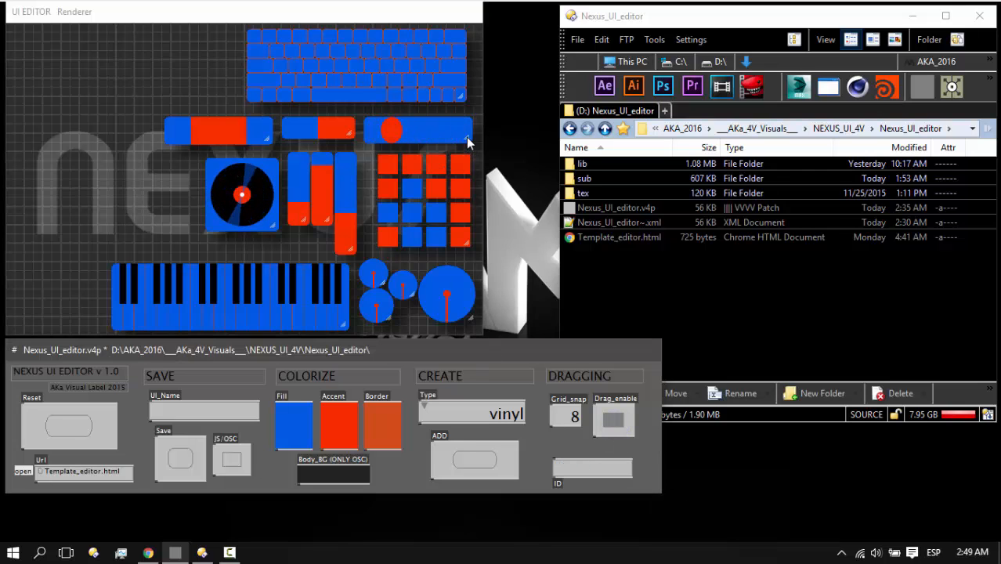
drag(467, 140, 408, 92)
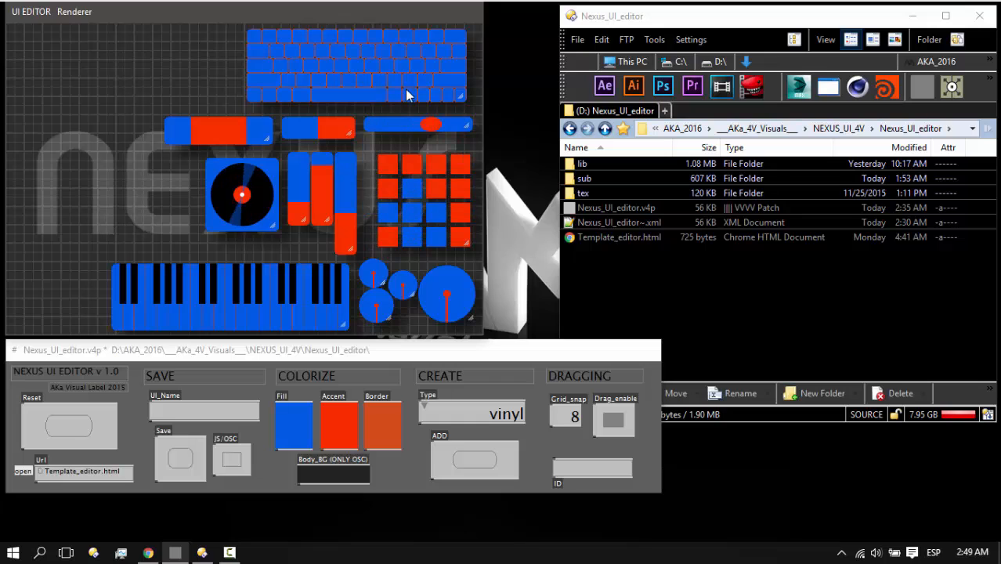
drag(398, 129, 94, 224)
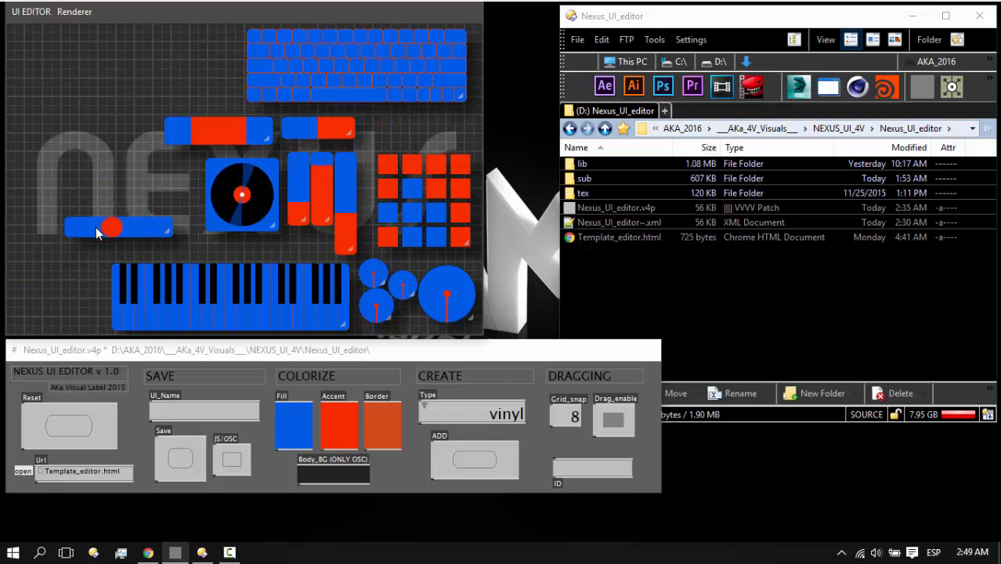
shift+right_click(97, 228)
Move the large dial to the empty space left of the vinyl, and reset the interface to clear all widgets
drag(452, 297, 165, 196)
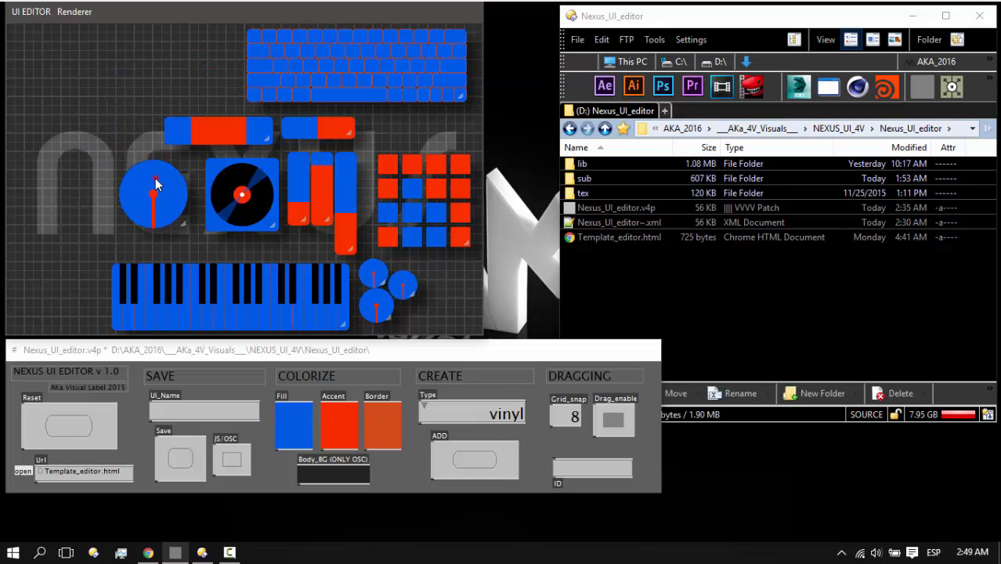
drag(156, 184, 74, 207)
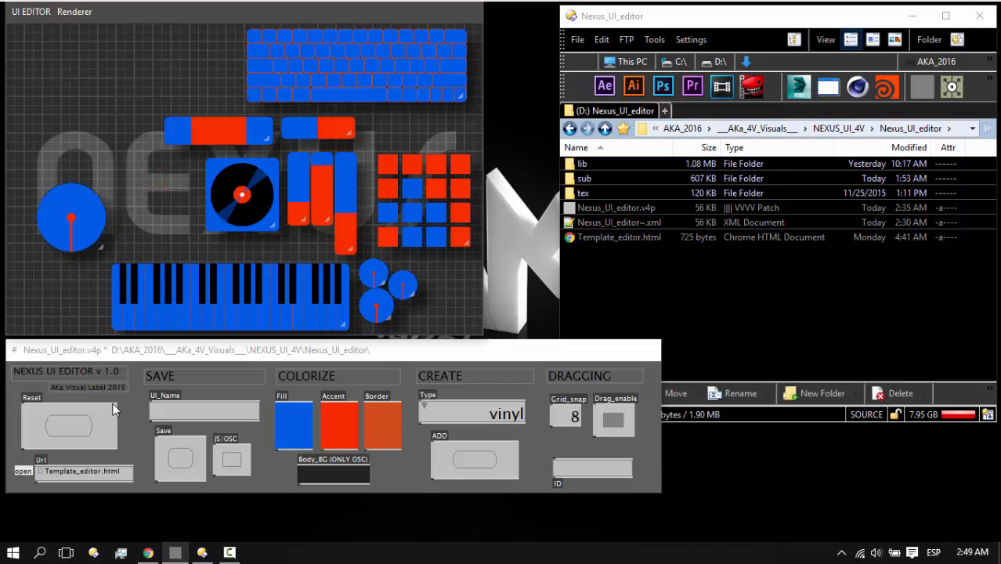
click(68, 426)
Add a dial to the empty canvas, place it low and right of centre, and enlarge it
click(482, 413)
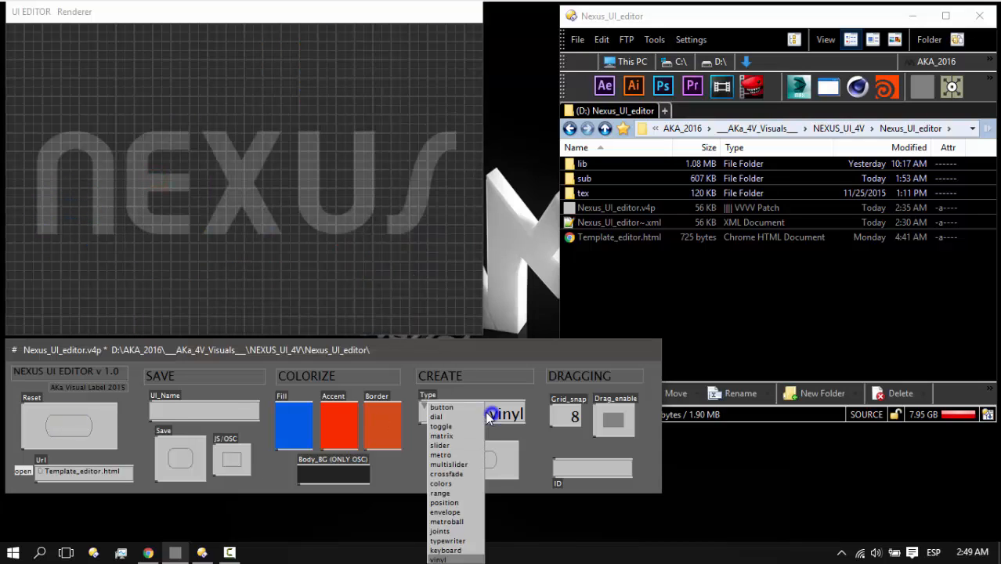
click(442, 419)
click(478, 461)
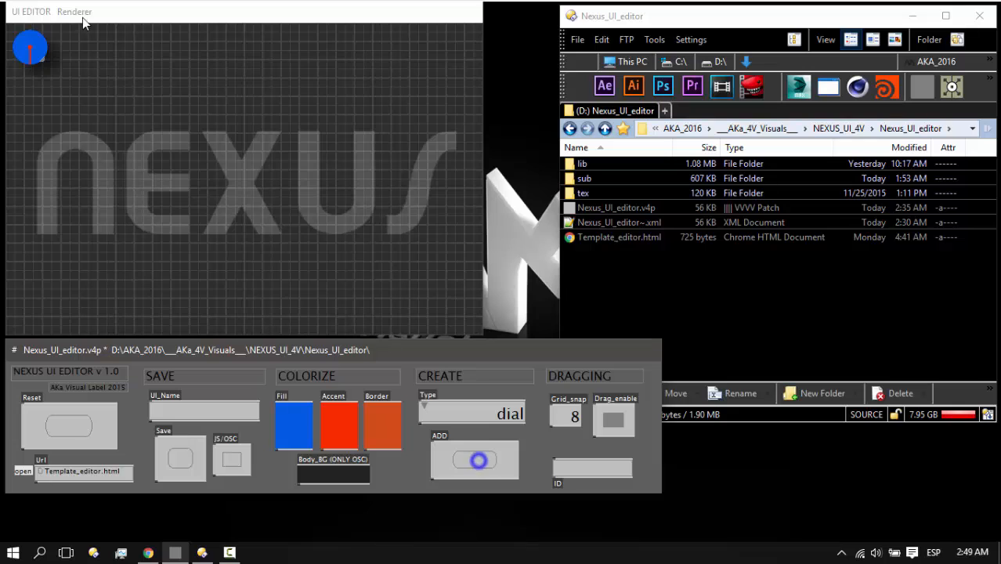
drag(35, 48, 372, 317)
Add a second dial directly left of the first and enlarge it to the same size
click(446, 443)
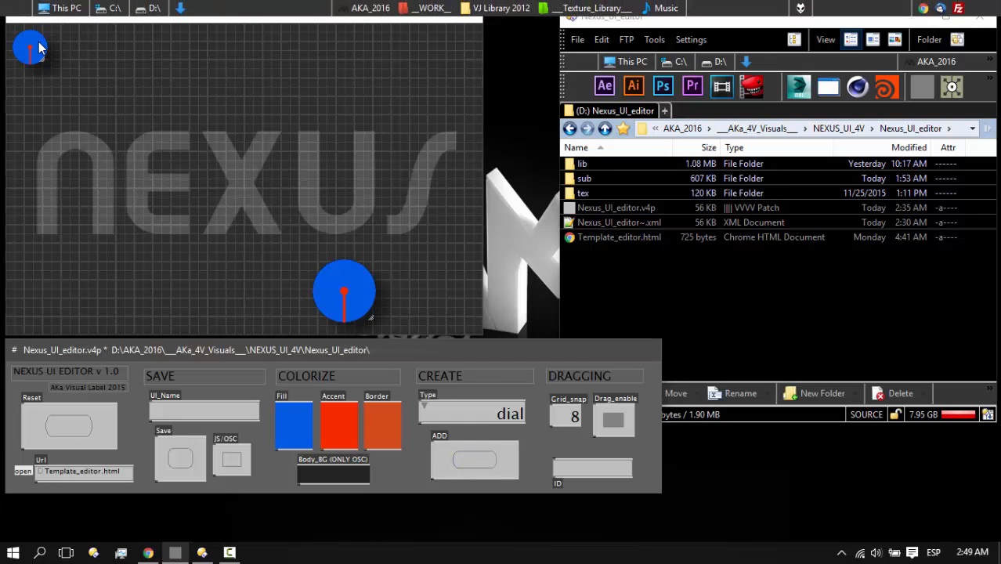
drag(39, 49, 290, 293)
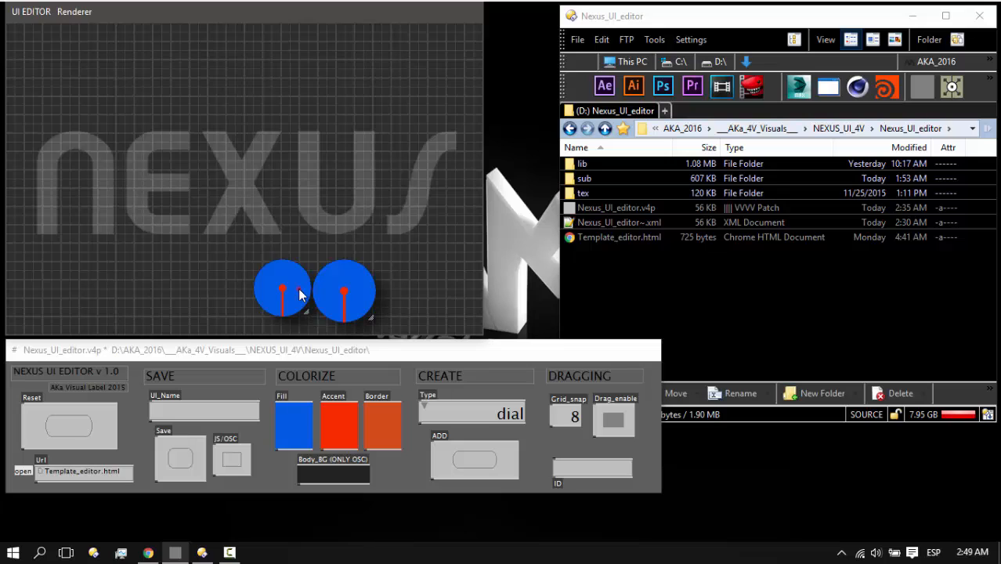
mouse_move(298, 300)
mouse_down()
mouse_move(299, 322)
mouse_move(280, 297)
mouse_move(307, 298)
mouse_up()
Add a third dial at the left end of the dial row and enlarge it to match the row's height
click(486, 469)
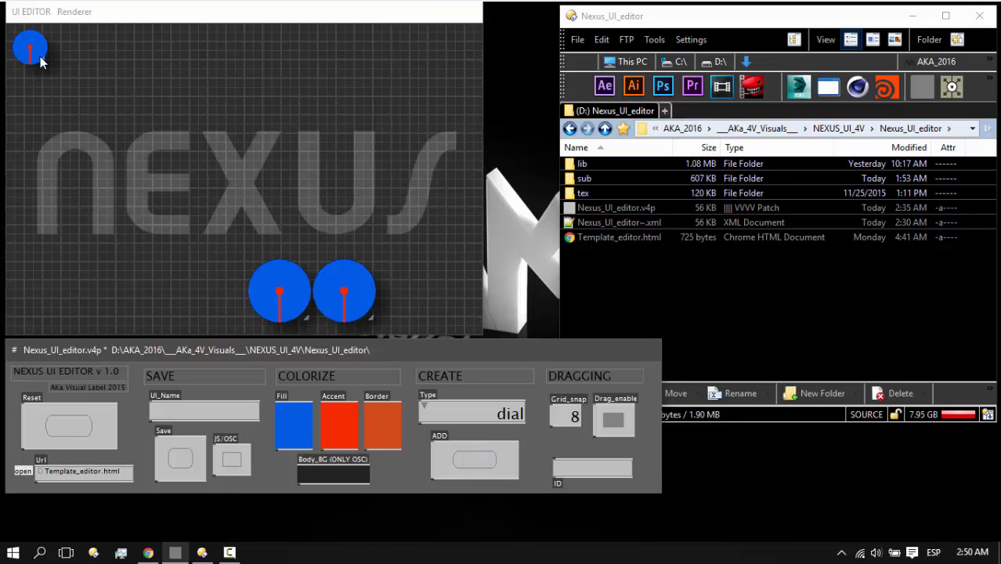
drag(42, 59, 211, 274)
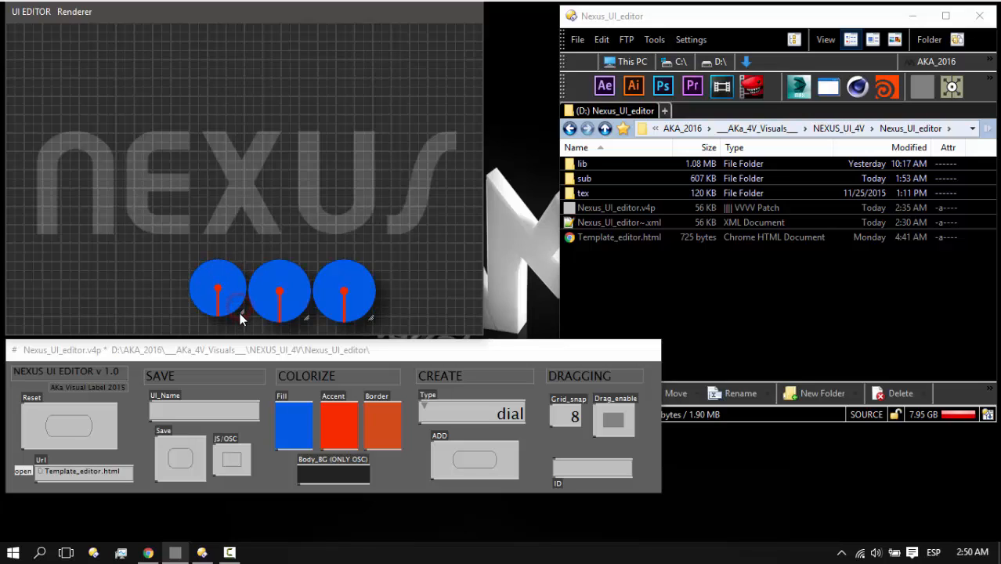
mouse_move(240, 312)
mouse_down()
mouse_move(249, 321)
mouse_move(226, 307)
mouse_up()
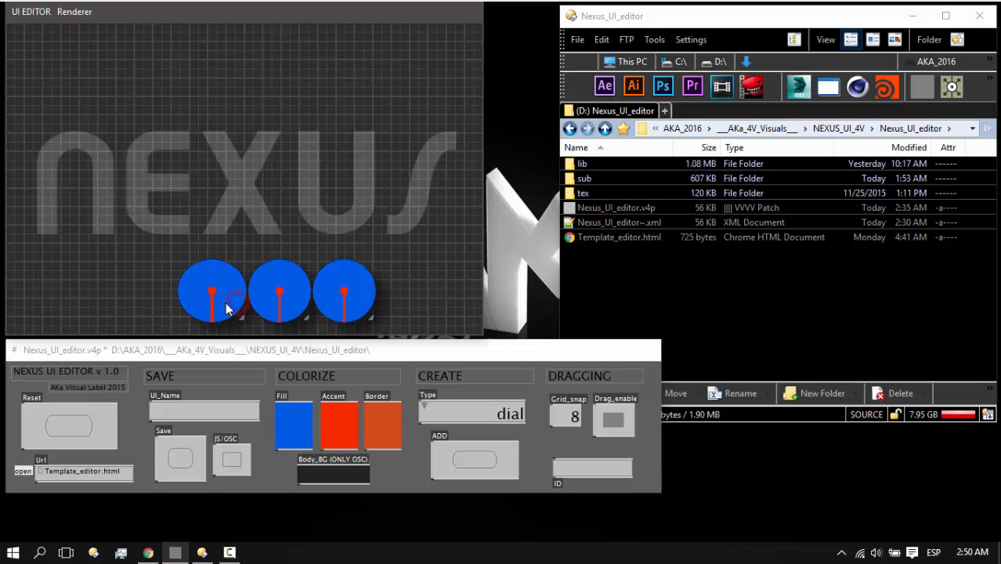
Try the dials with dragging disabled, and re-enable dragging to narrow the leftmost dial to a circle matching the others
click(604, 426)
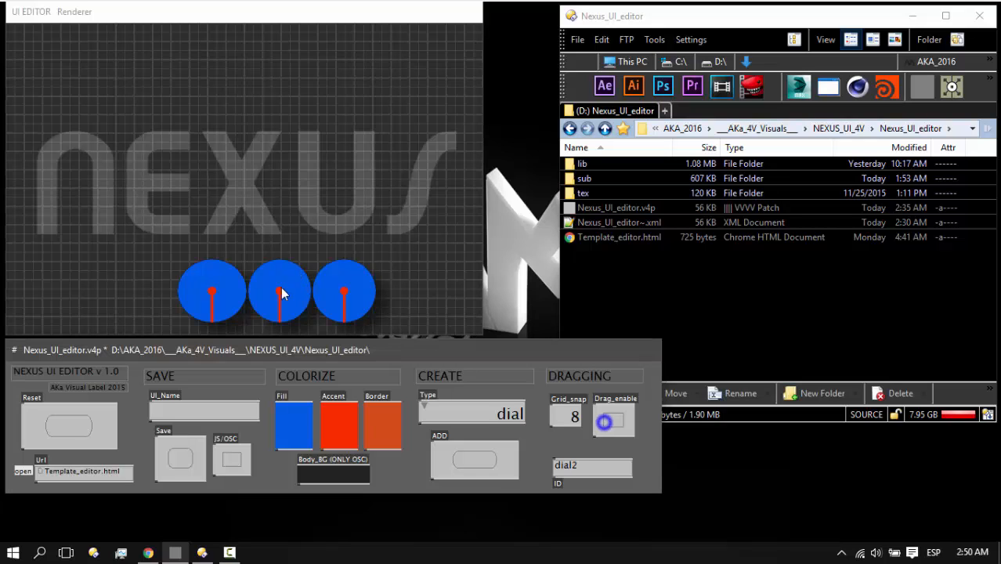
click(219, 262)
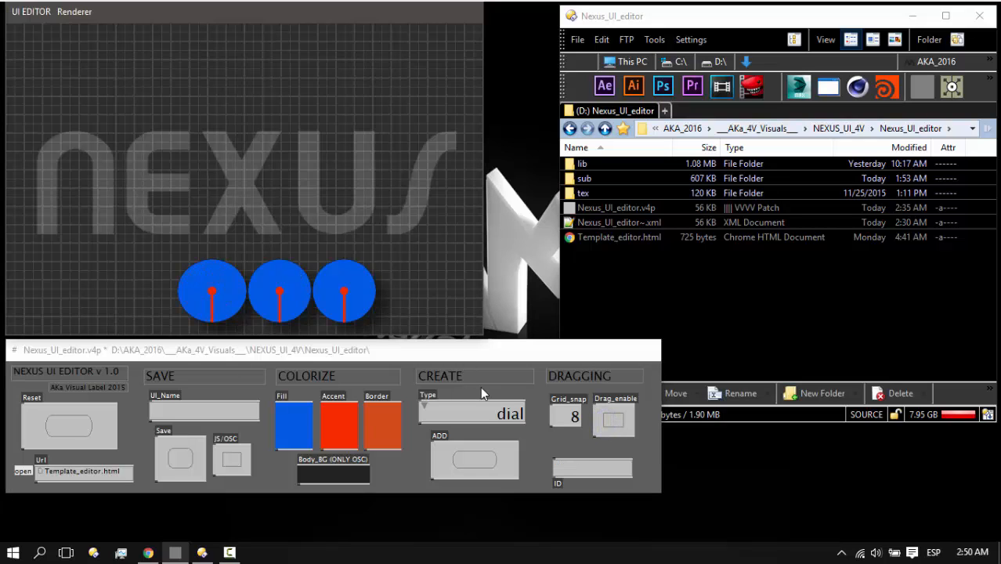
click(613, 421)
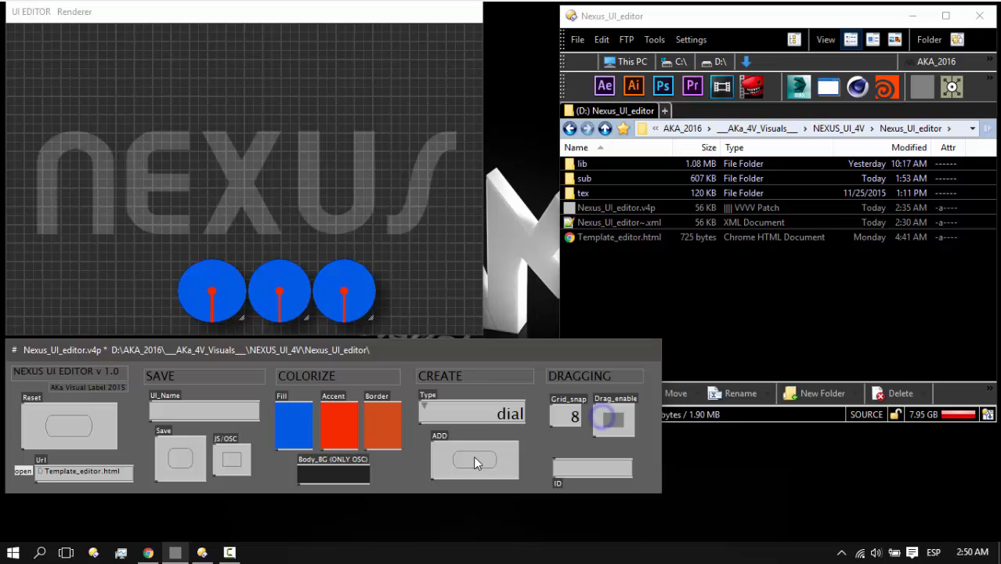
click(240, 320)
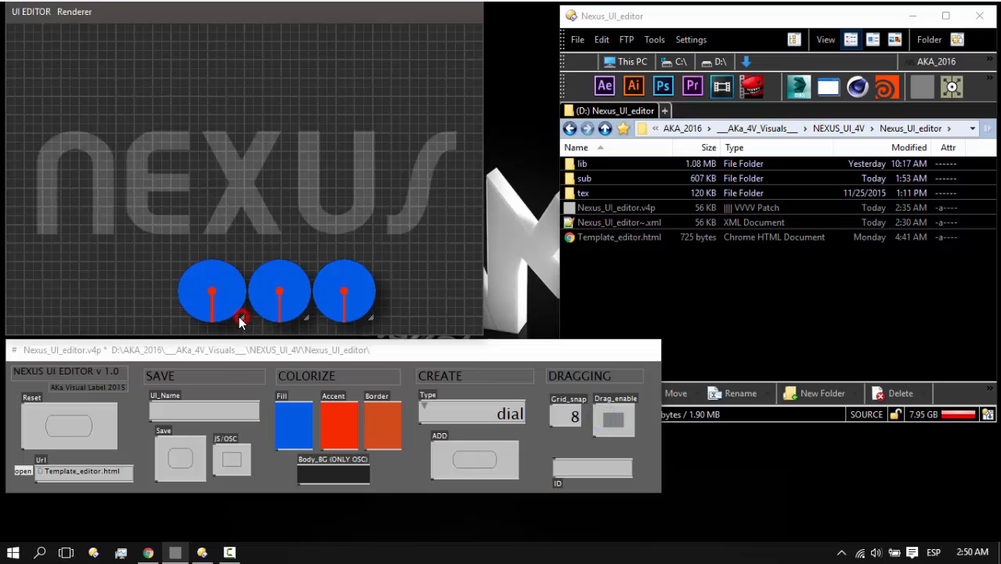
drag(225, 297, 231, 302)
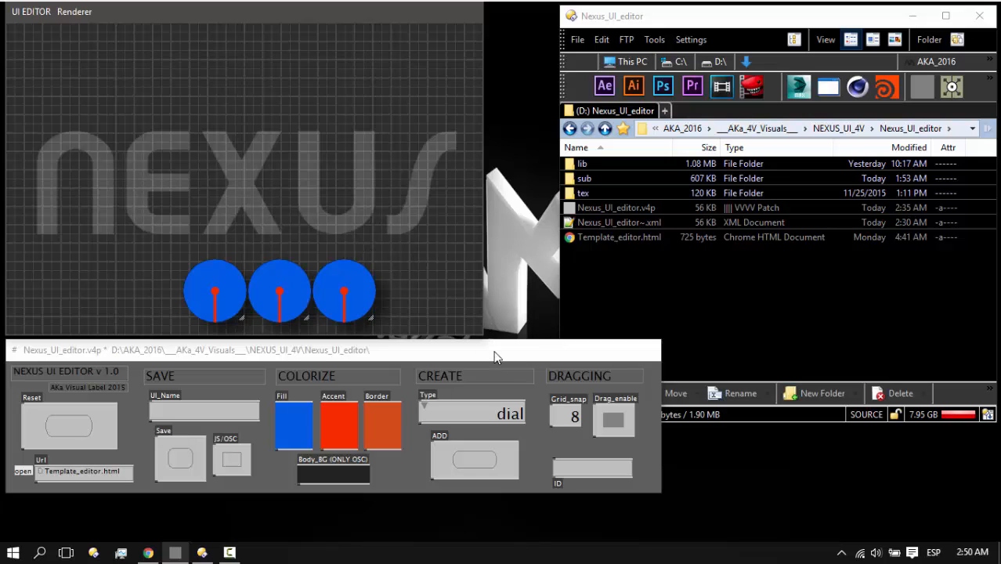
Add a colors widget, place it right of the three dials, and enlarge it into a tall rectangle
click(481, 415)
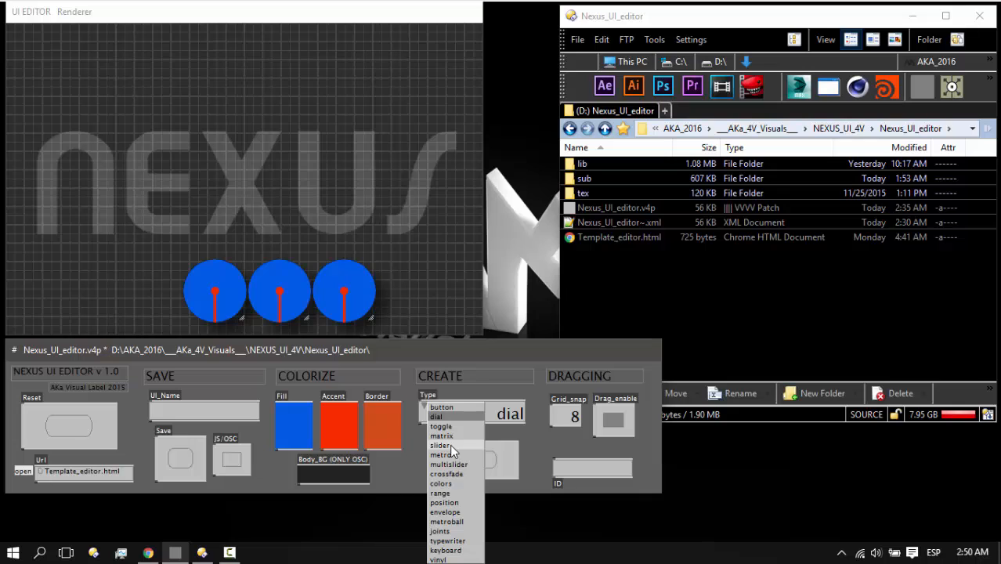
click(448, 483)
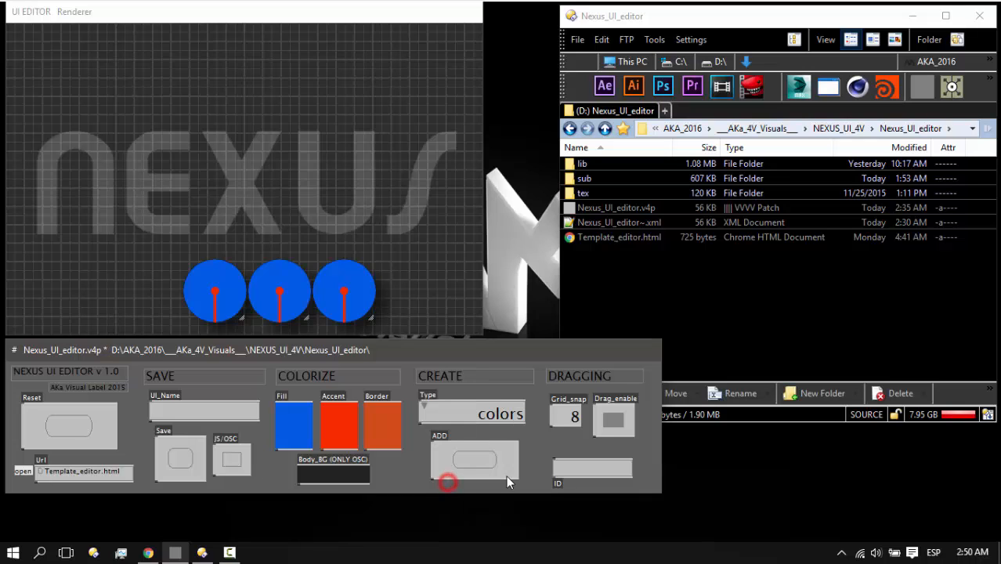
click(506, 475)
drag(49, 74, 472, 167)
drag(454, 157, 451, 304)
Add a matrix widget, enlarge it, and place it above the dials beside the colors widget
click(452, 398)
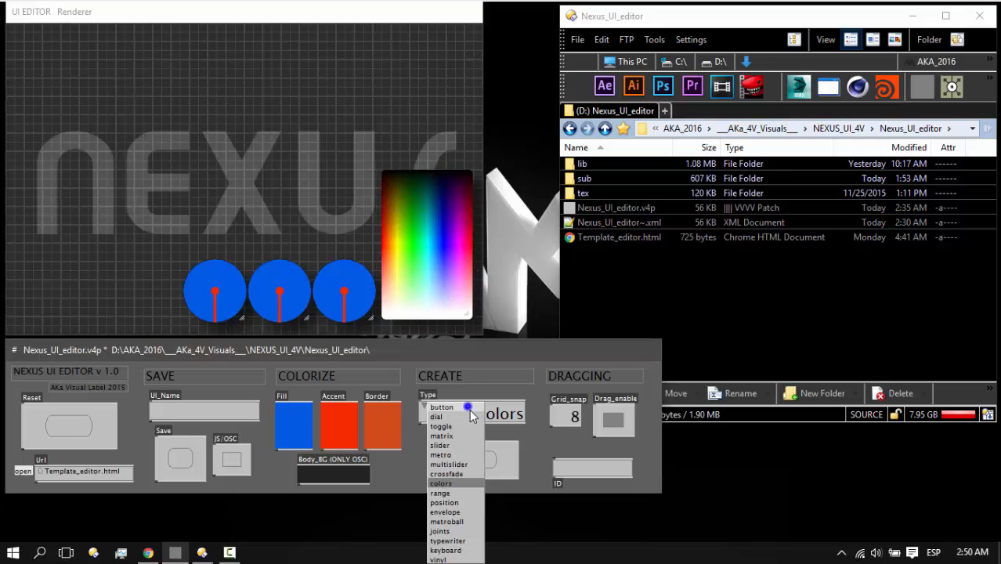
click(441, 435)
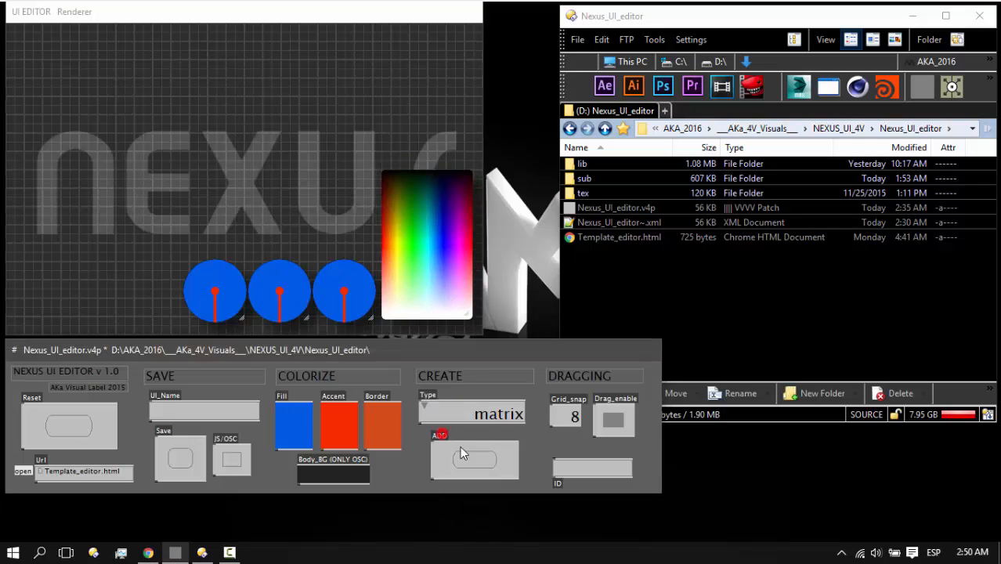
click(460, 450)
click(55, 74)
drag(54, 74, 346, 227)
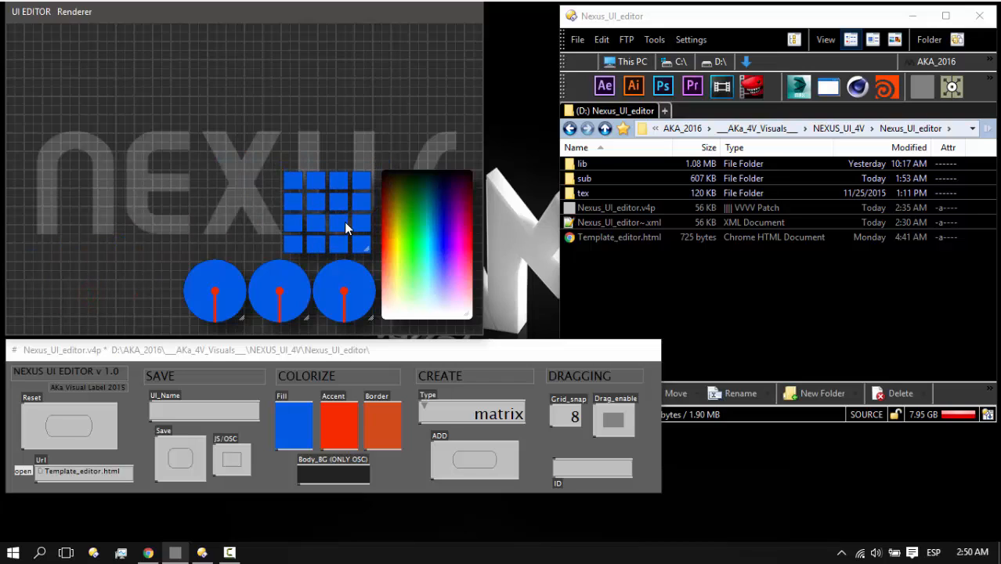
Add two sliders above the colors widget, enlarging the first and placing the second to its left
click(475, 411)
click(448, 446)
click(469, 462)
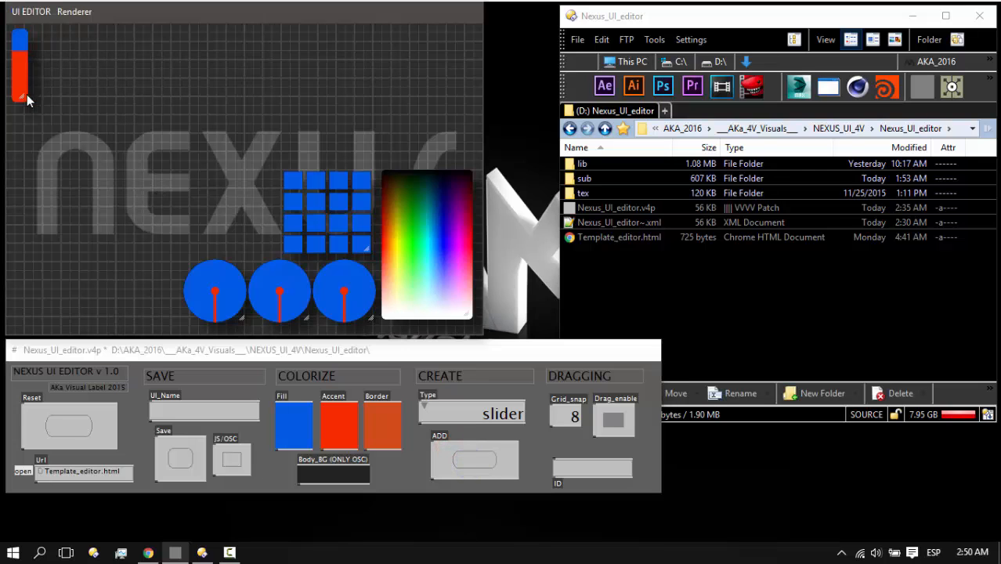
drag(16, 73, 444, 147)
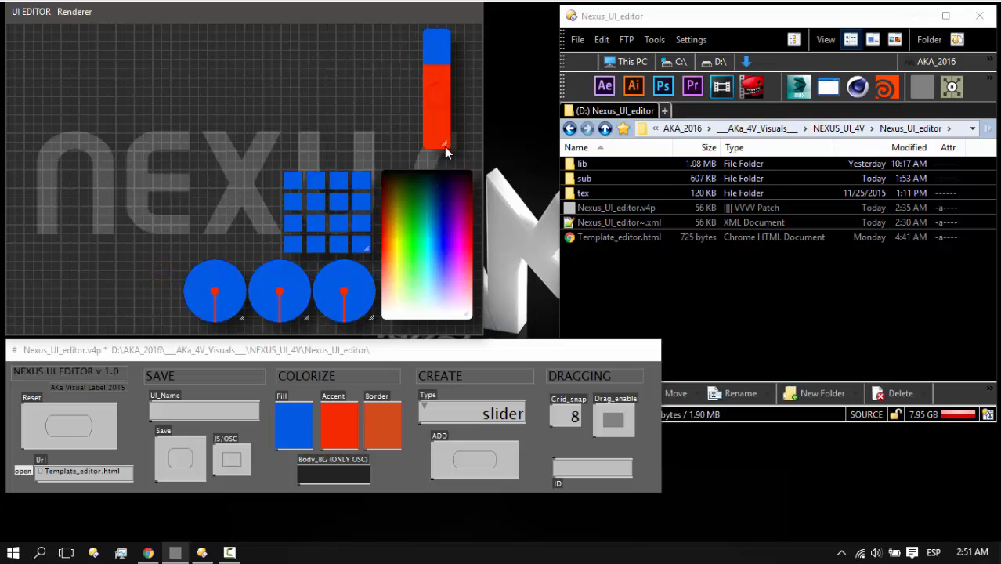
click(483, 455)
drag(20, 57, 409, 50)
Add a button widget and place it below the small slider, left of the tall one
click(453, 408)
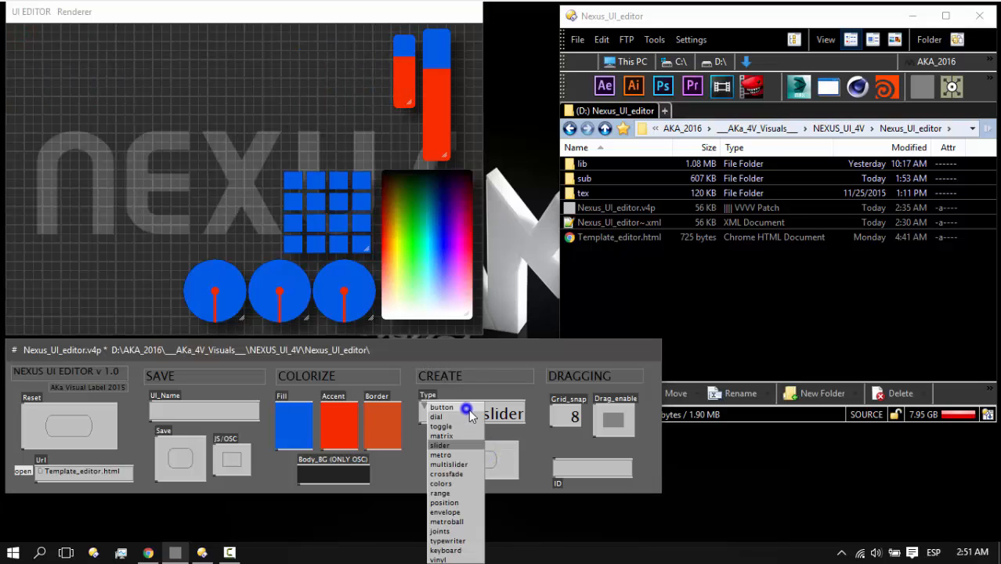
click(454, 409)
click(474, 467)
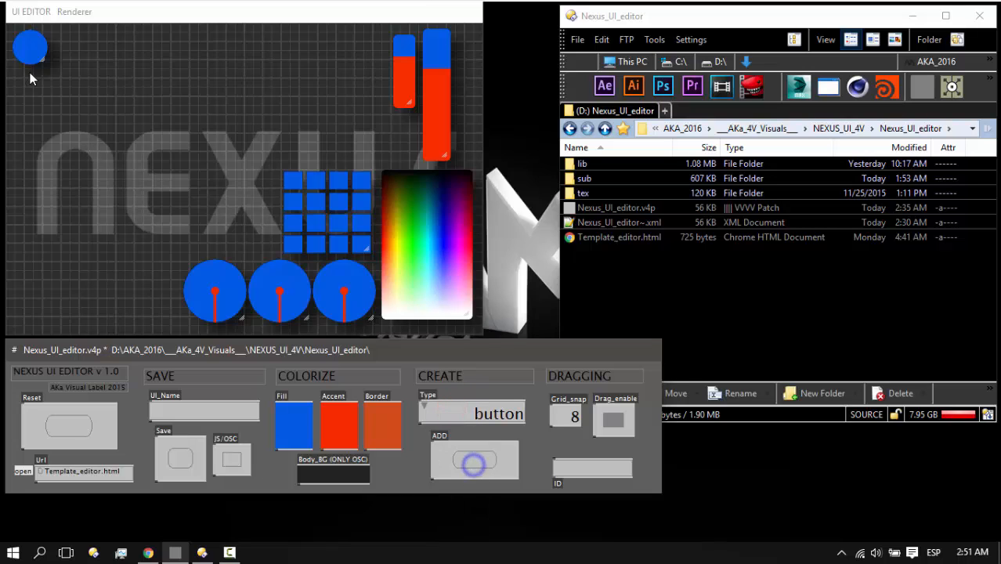
drag(30, 47, 382, 138)
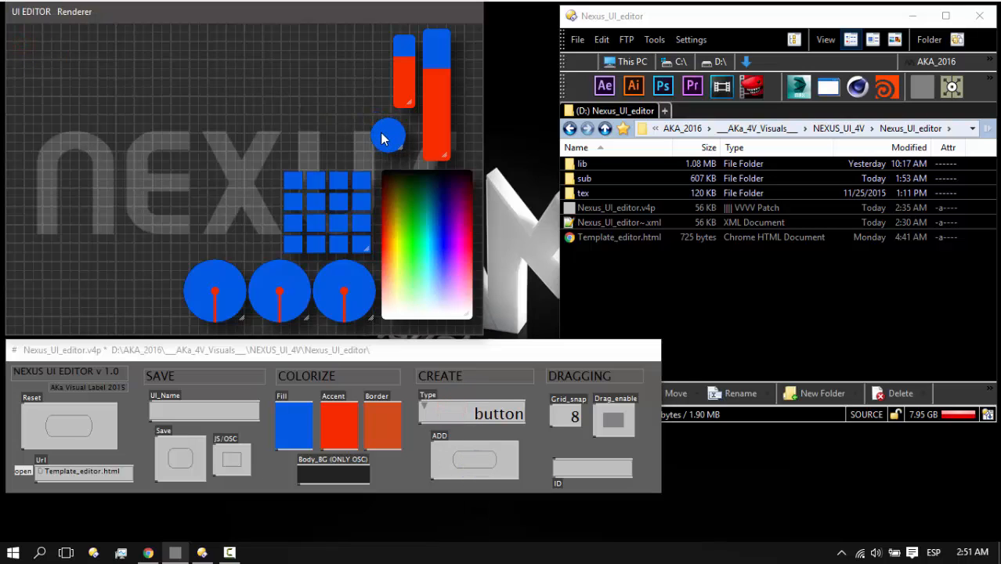
Add two toggle widgets and stack them vertically above the matrix, left of the small slider
click(451, 418)
click(445, 426)
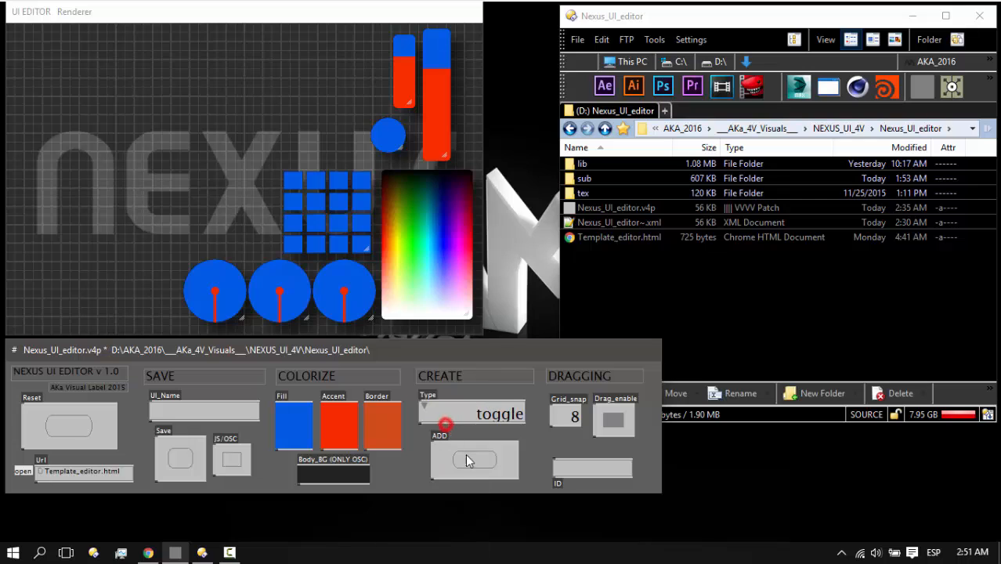
click(468, 458)
drag(38, 45, 336, 59)
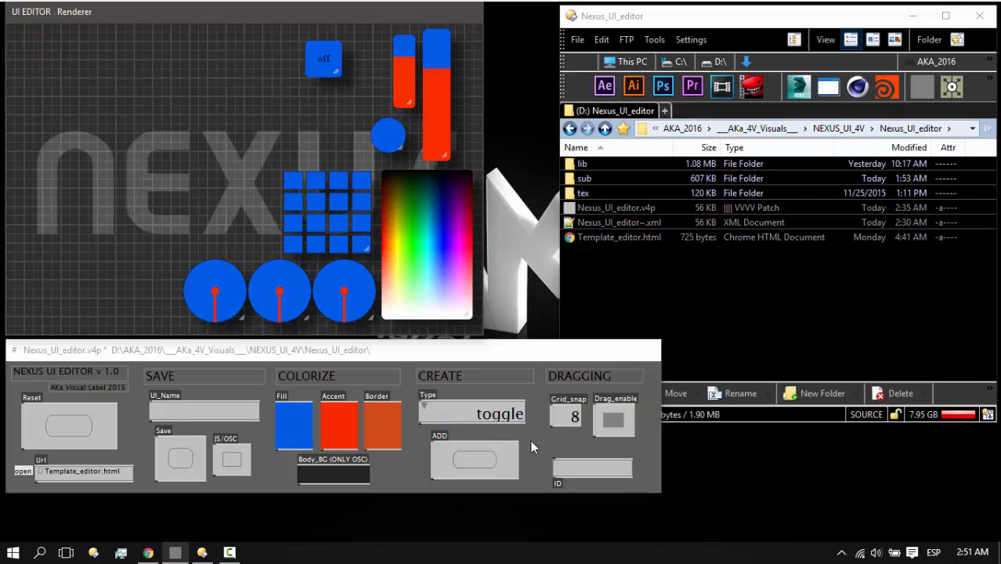
click(474, 460)
drag(36, 40, 253, 88)
mouse_move(317, 89)
mouse_down()
mouse_move(341, 100)
mouse_move(326, 99)
mouse_up()
Add a typewriter widget and place it directly left of the two toggles
click(486, 421)
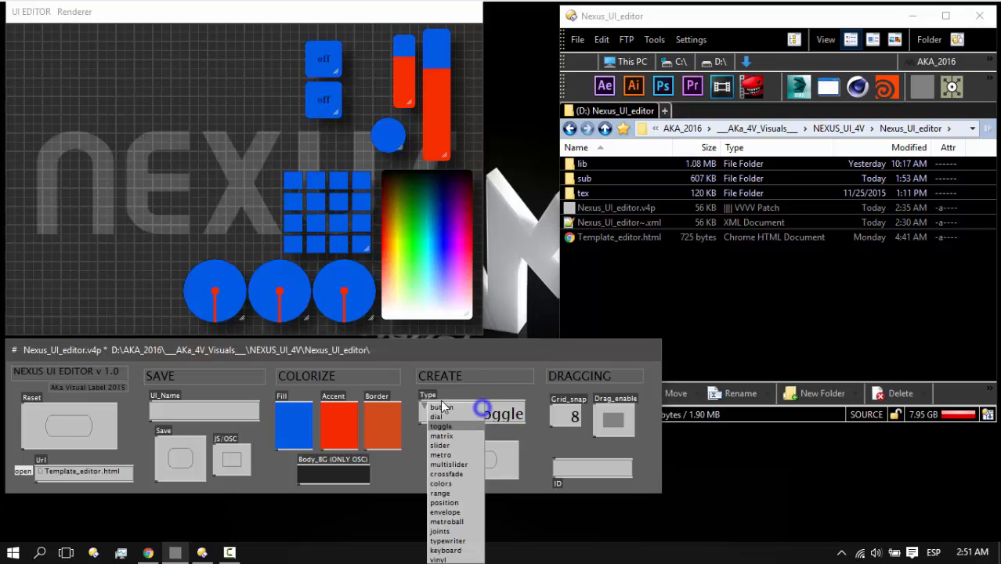
click(446, 542)
click(468, 470)
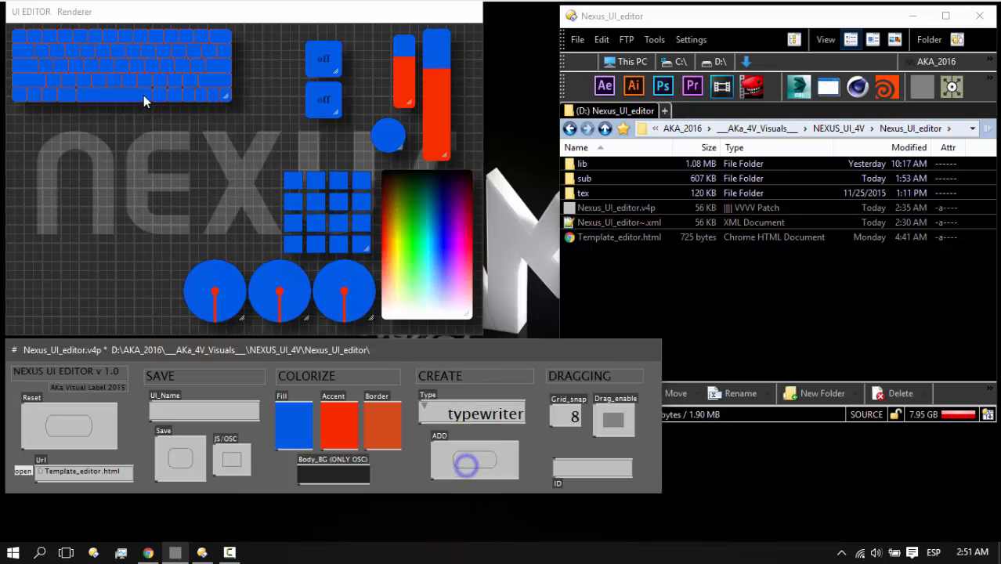
drag(144, 95, 203, 94)
Add a keyboard widget and place it left of the matrix, below the typewriter
click(451, 414)
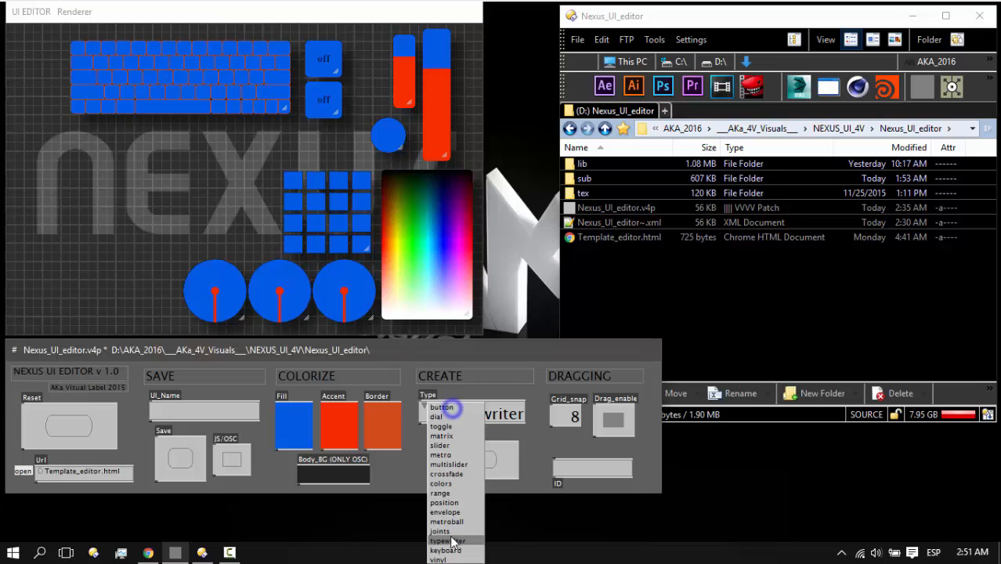
click(452, 543)
click(470, 465)
drag(143, 89, 173, 208)
Add a crossfade widget between the typewriter and the keyboard, widening it until its right edge lines up with the keyboard's
click(471, 402)
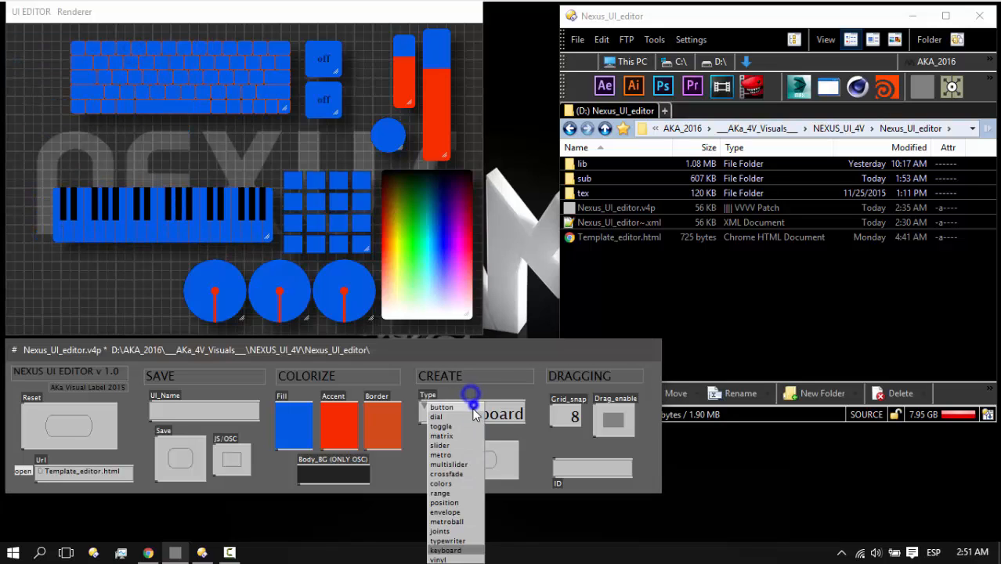
click(450, 470)
click(477, 461)
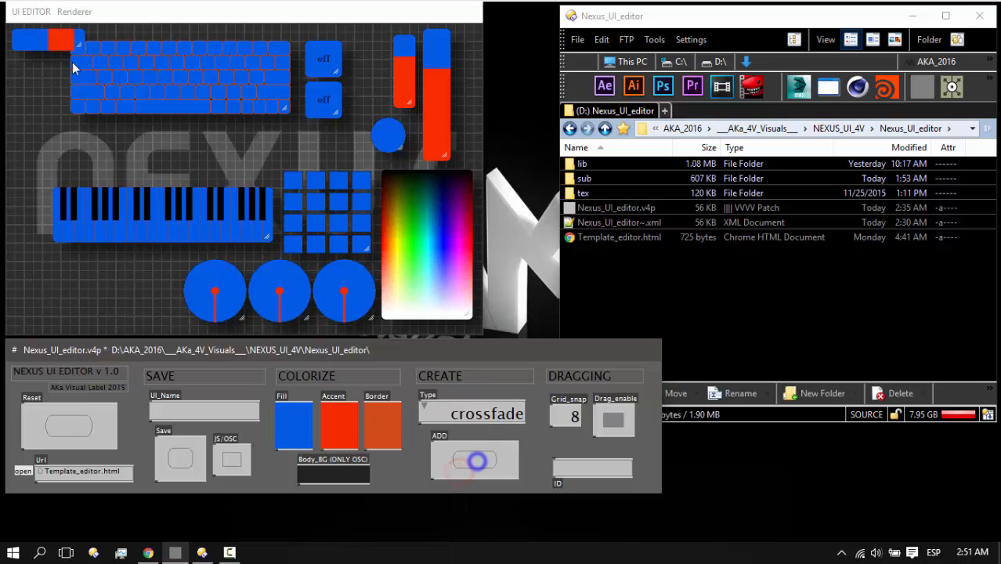
drag(33, 46, 252, 158)
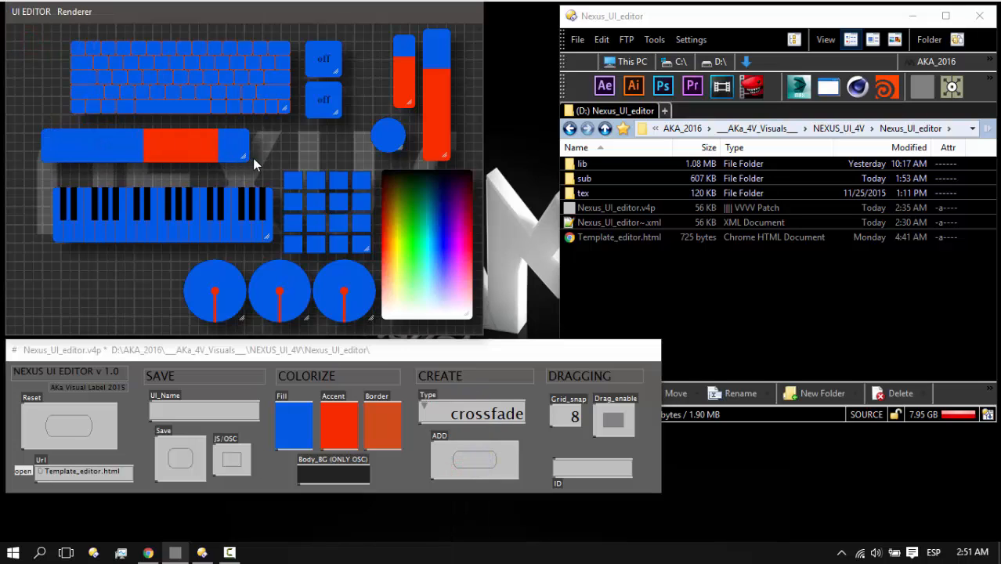
Add a position widget and place it left of the three dials, below the keyboard
click(494, 423)
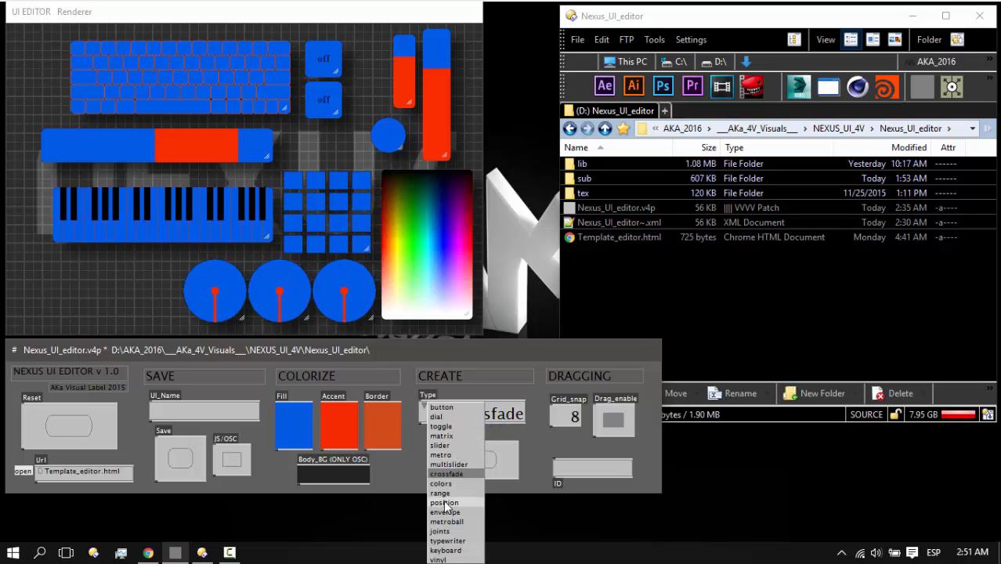
click(444, 503)
click(470, 462)
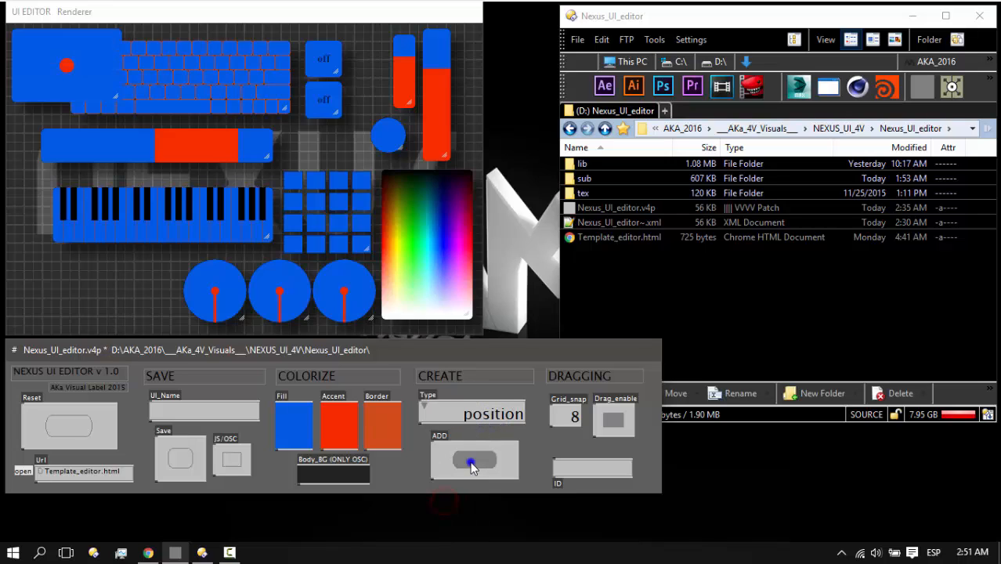
drag(58, 260, 89, 283)
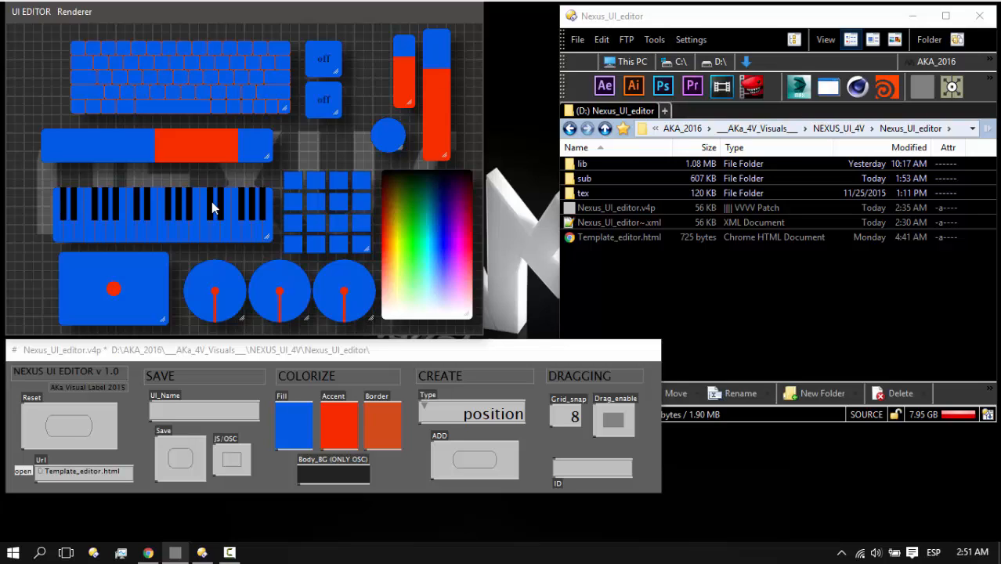
Show the NEXUS_UI_4V folder in the file manager, and save the interface under the UI name Hello Nexus
click(605, 128)
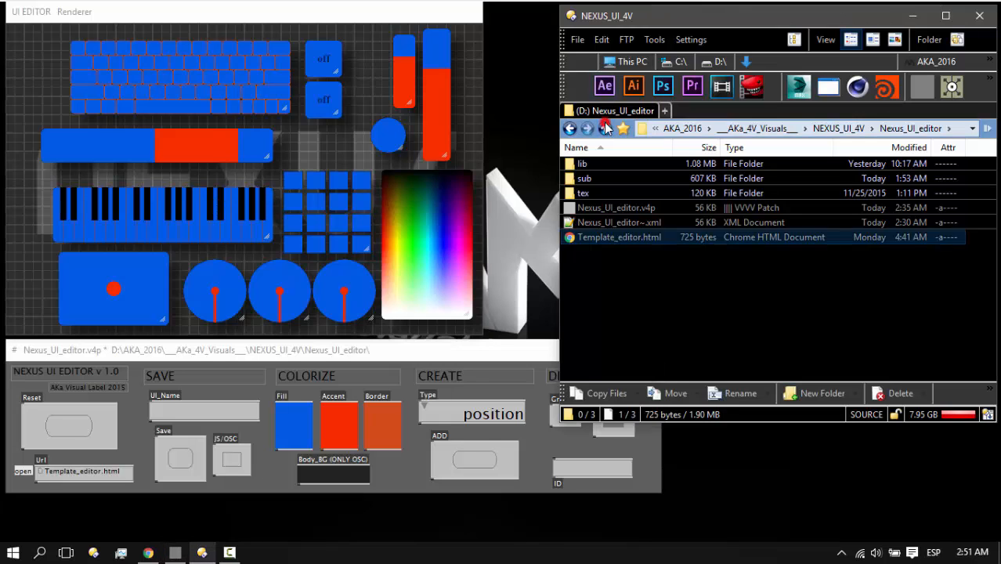
click(178, 416)
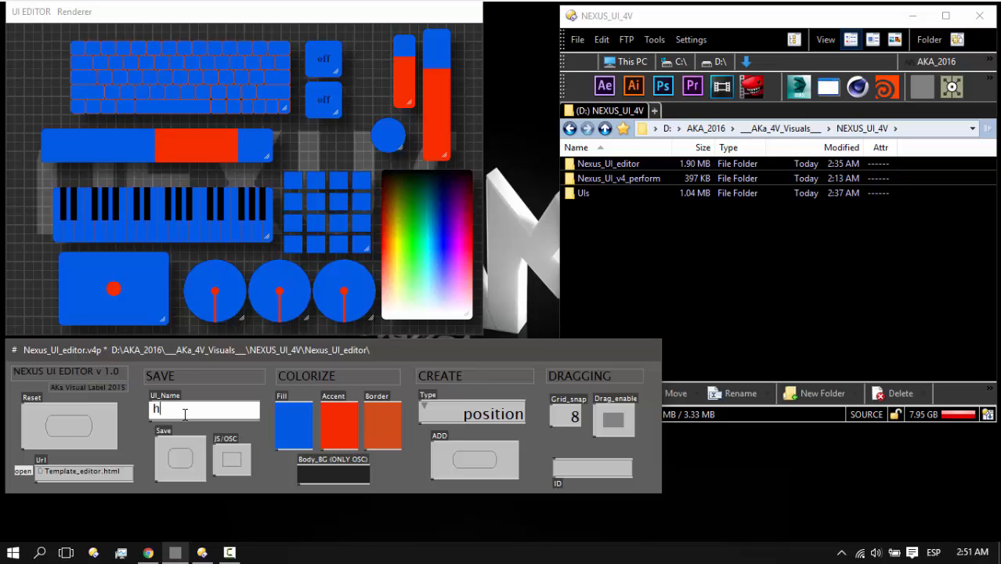
text(h)
key(BackSpace)
text(e)
text(hELLO)
key(BackSpace)
key(BackSpace)
text(Hello Nexus)
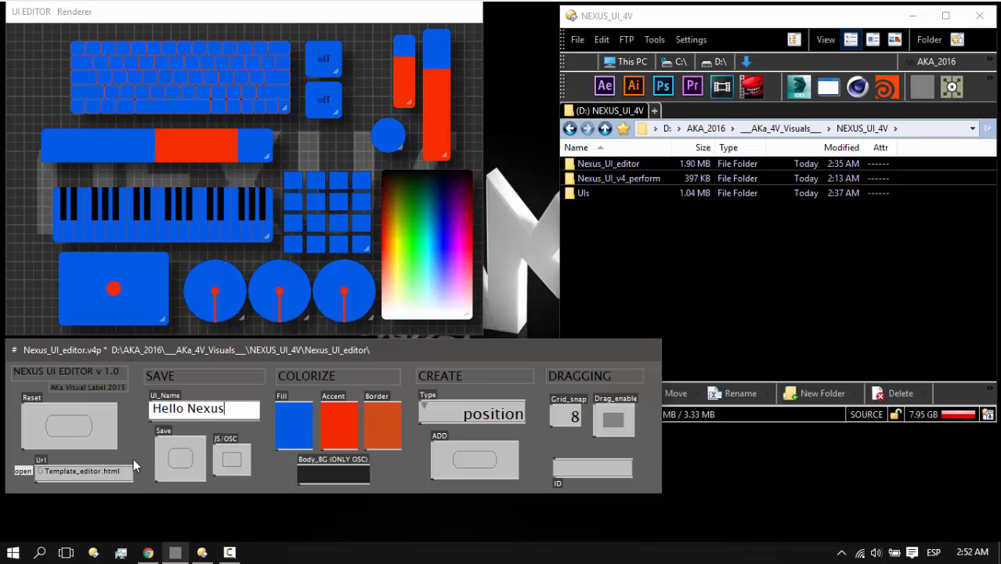
click(147, 424)
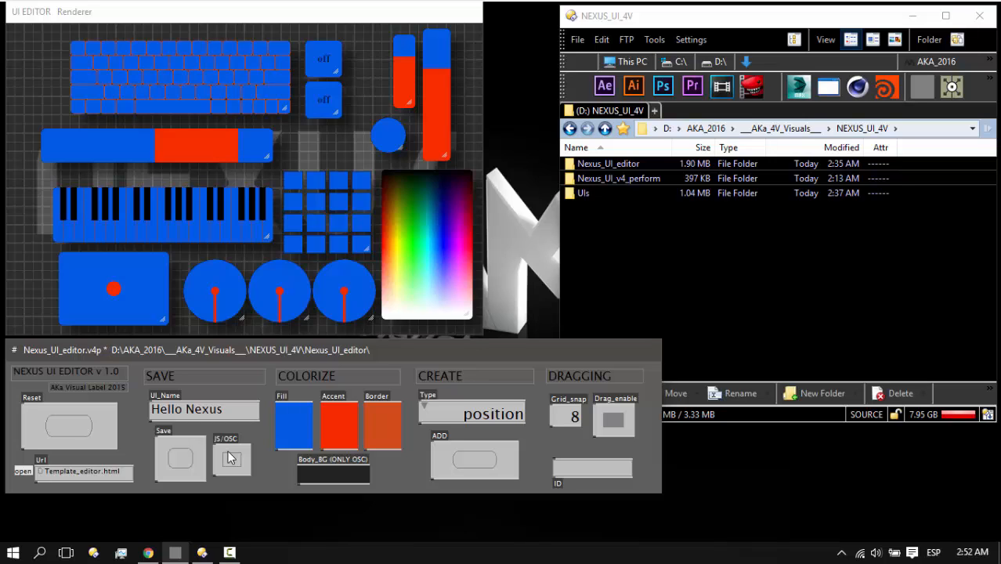
click(180, 466)
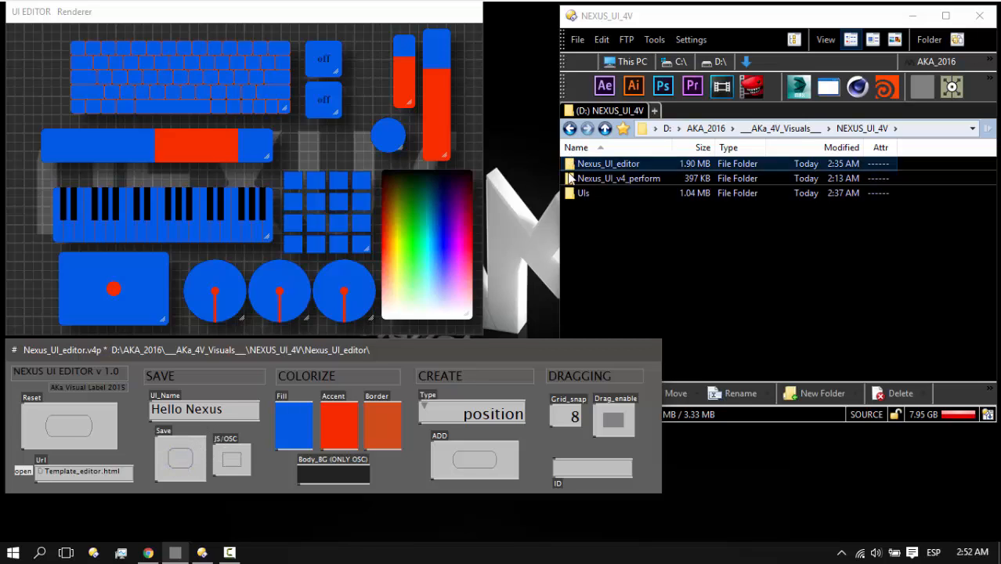
Examine the exported files in UIs\Hello Nexus and its lib subfolder, returning to the Hello Nexus folder
click(700, 283)
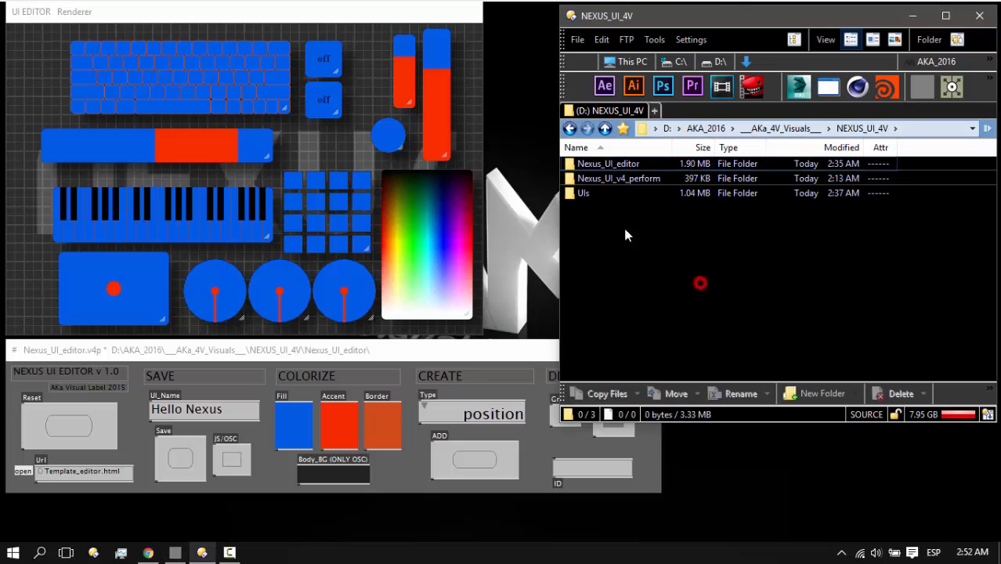
double_click(576, 193)
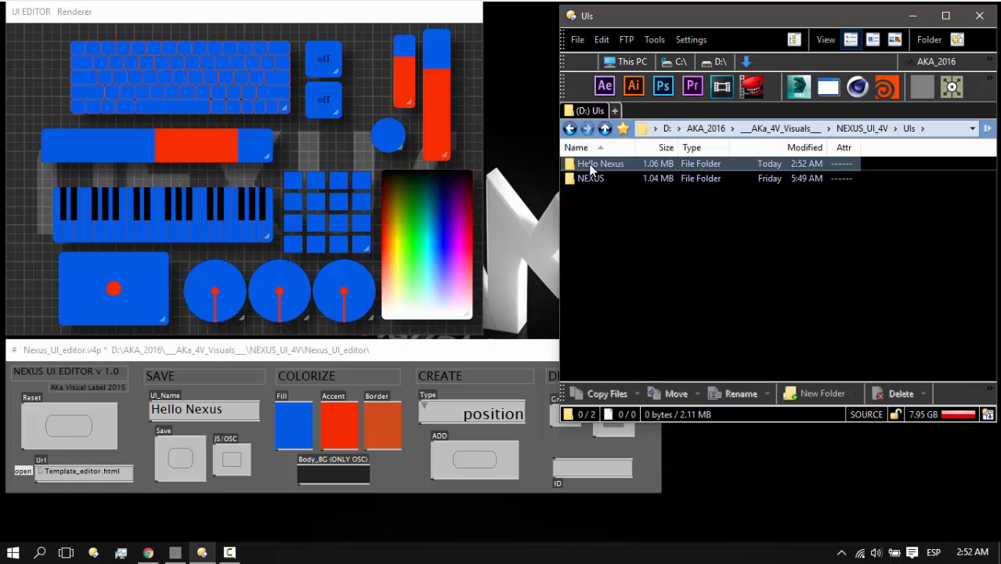
double_click(592, 166)
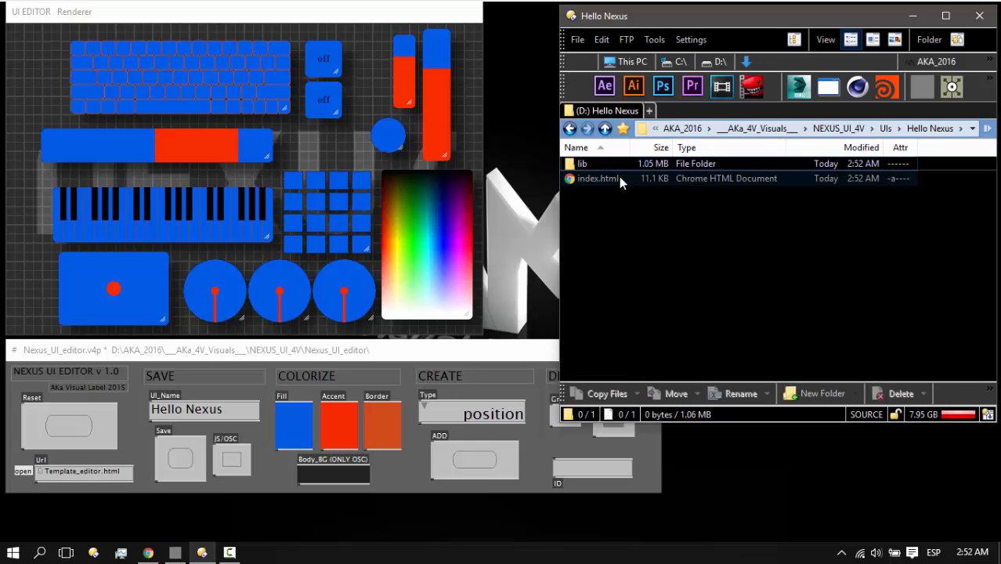
double_click(583, 165)
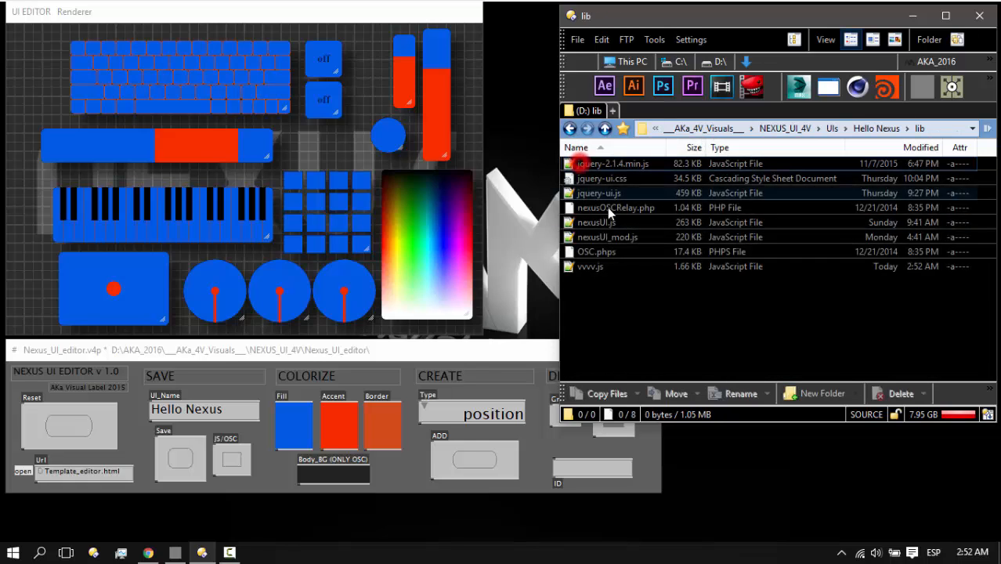
drag(621, 323, 580, 156)
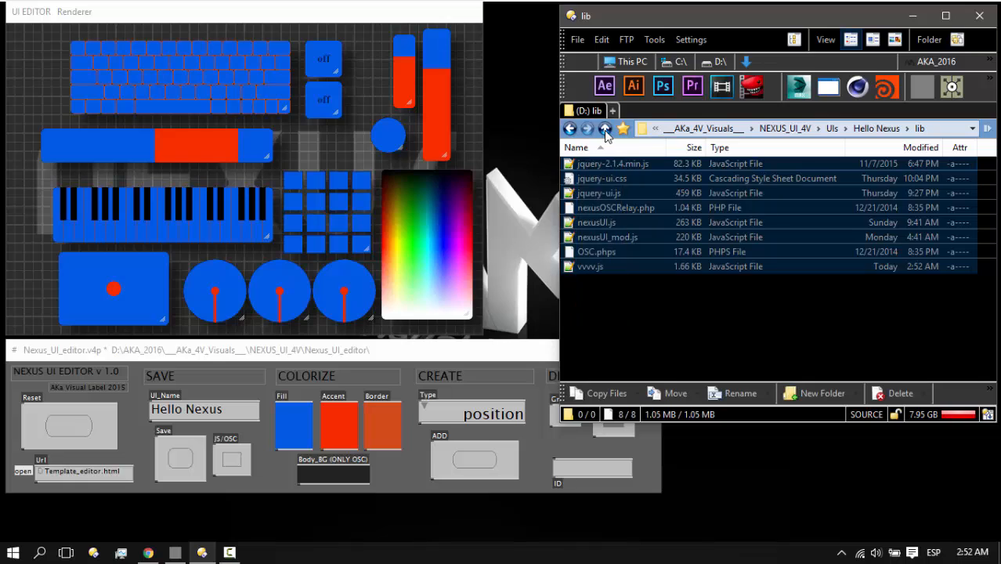
click(605, 128)
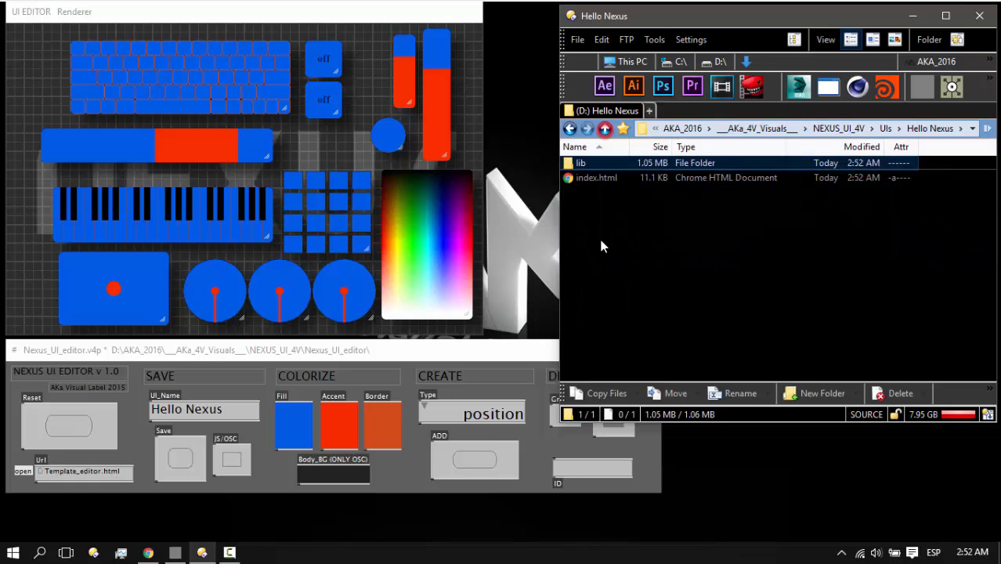
Save the Nexus_UI_editor patch and close it, with the file manager back at the NEXUS_UI_4V folder
click(130, 430)
key(ctrl+s)
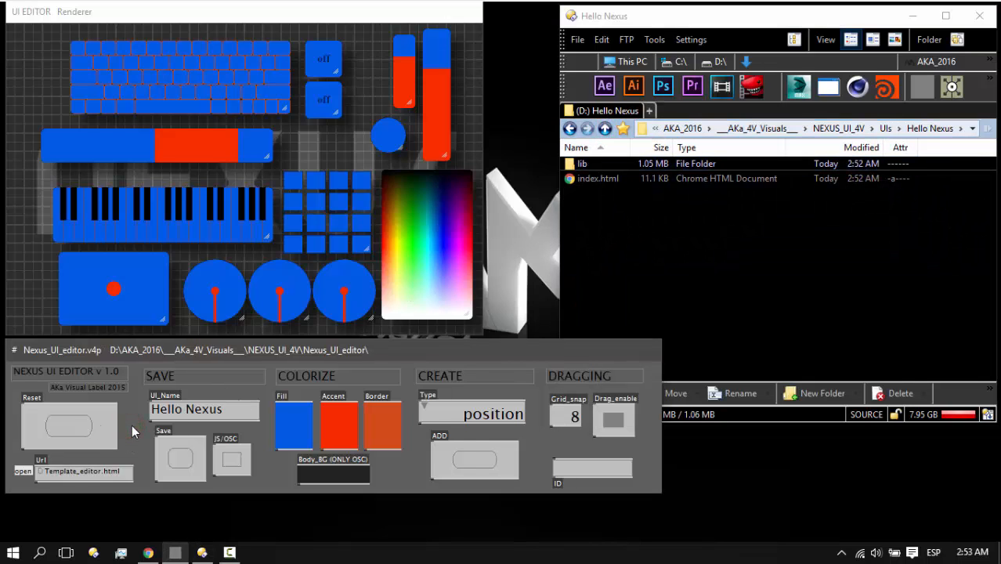
click(606, 129)
click(606, 128)
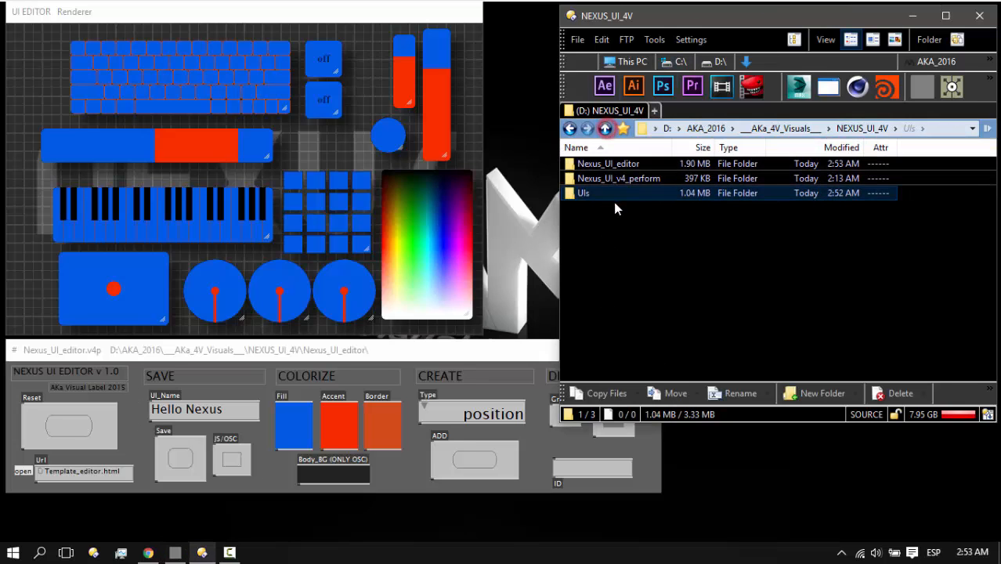
click(133, 431)
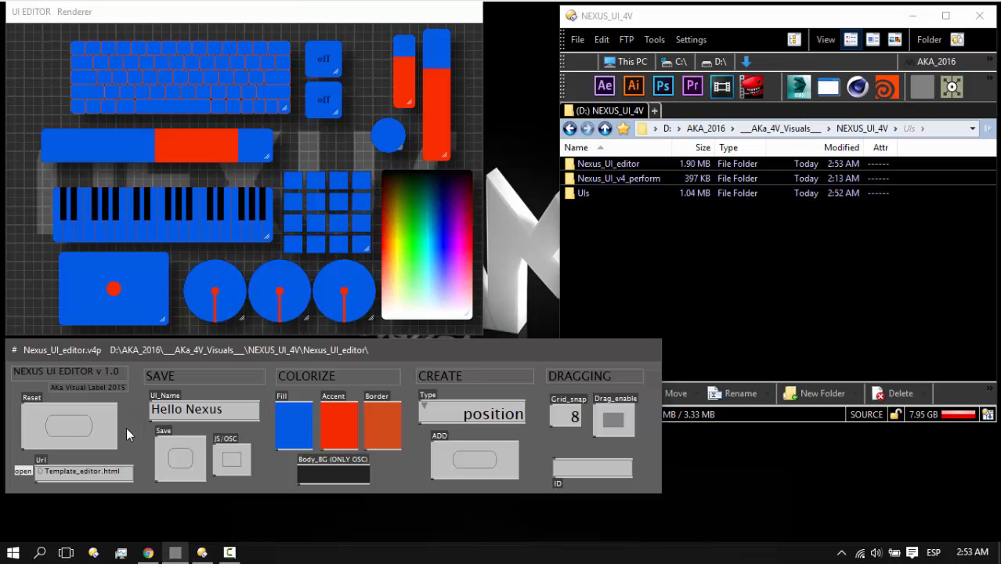
key(ctrl+w)
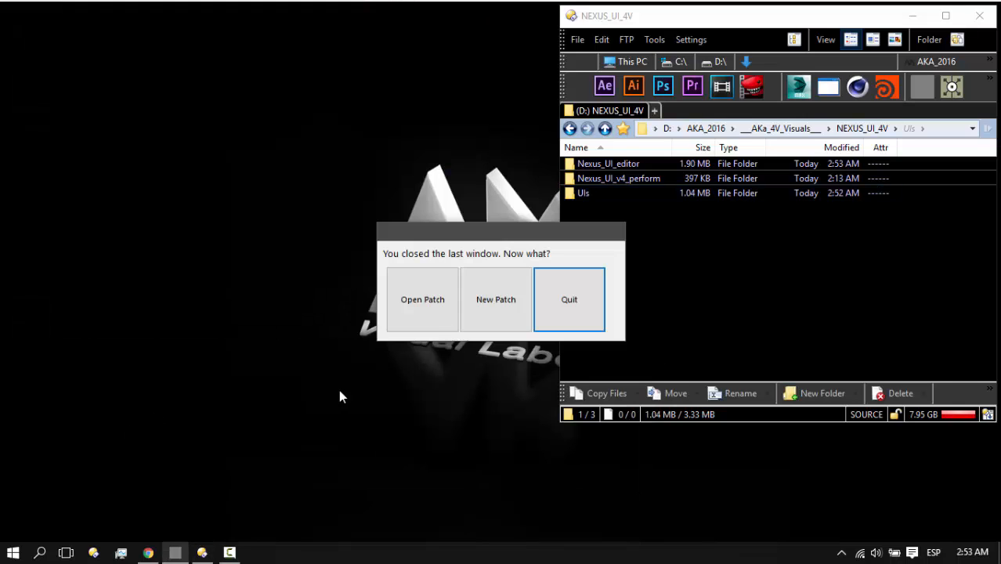
Create a new patch and move its window below the file manager
click(491, 316)
right_click(544, 318)
drag(551, 319, 588, 478)
Open Nexus_UI_performer_help.v4p from the Nexus_UI_v4_perform folder and arrange its patch and Renderer windows side by side
double_click(607, 180)
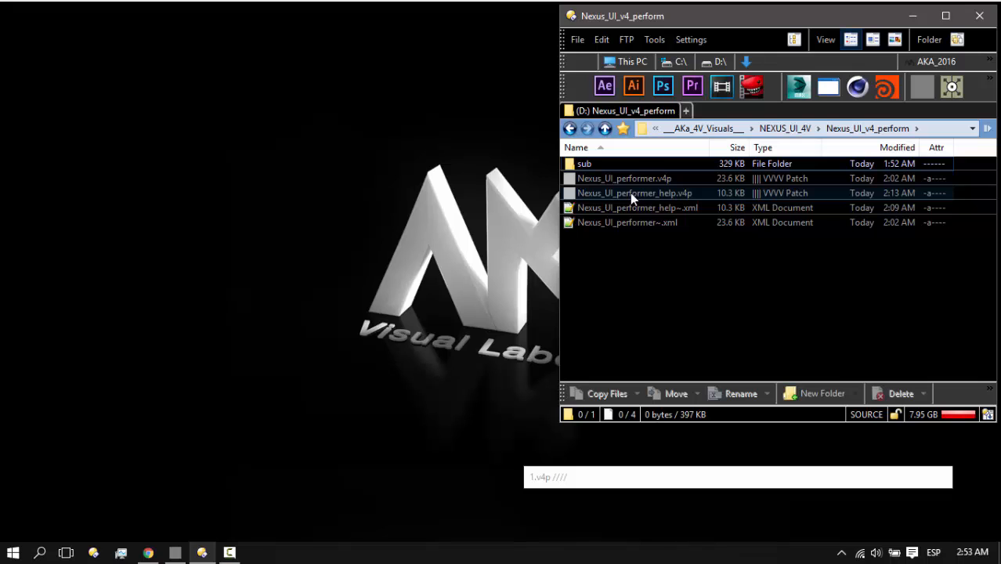
double_click(630, 193)
drag(659, 20, 663, 375)
click(553, 358)
drag(583, 76, 60, 12)
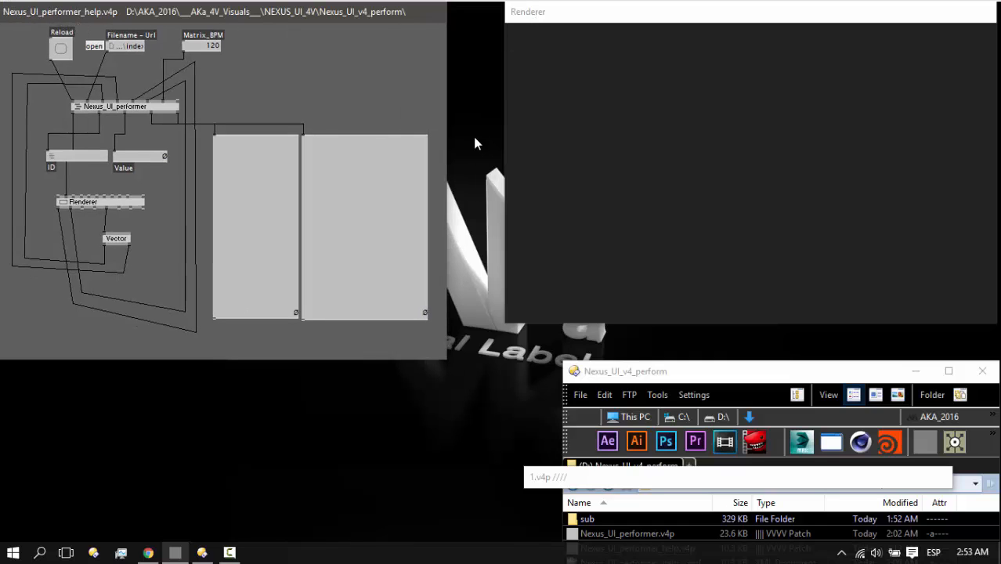
drag(505, 323, 448, 352)
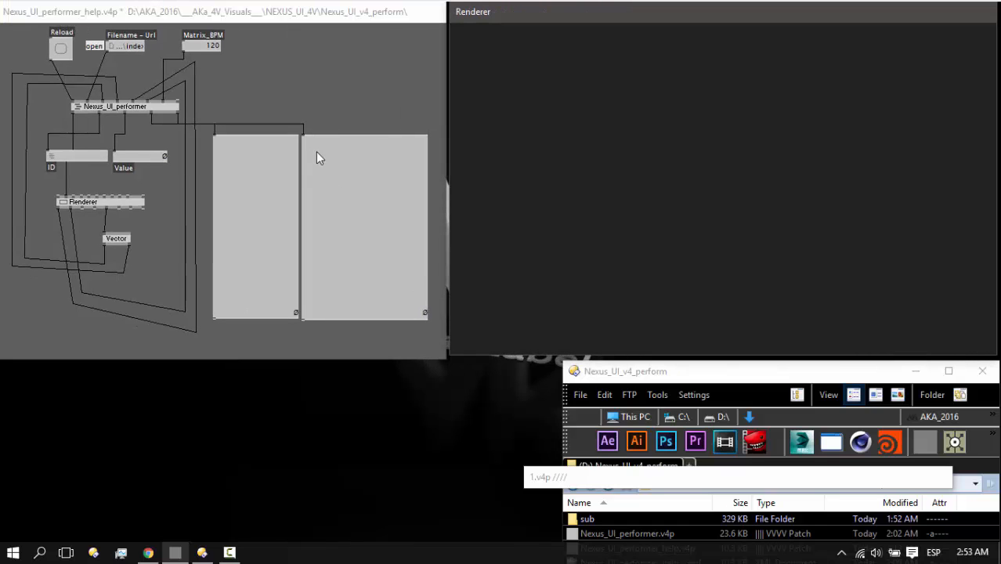
Open the Nexus_UI_performer subpatch to examine its internal nodes, and close it again
right_click(116, 109)
scroll(405, 284, down, 1)
scroll(398, 278, up, 1)
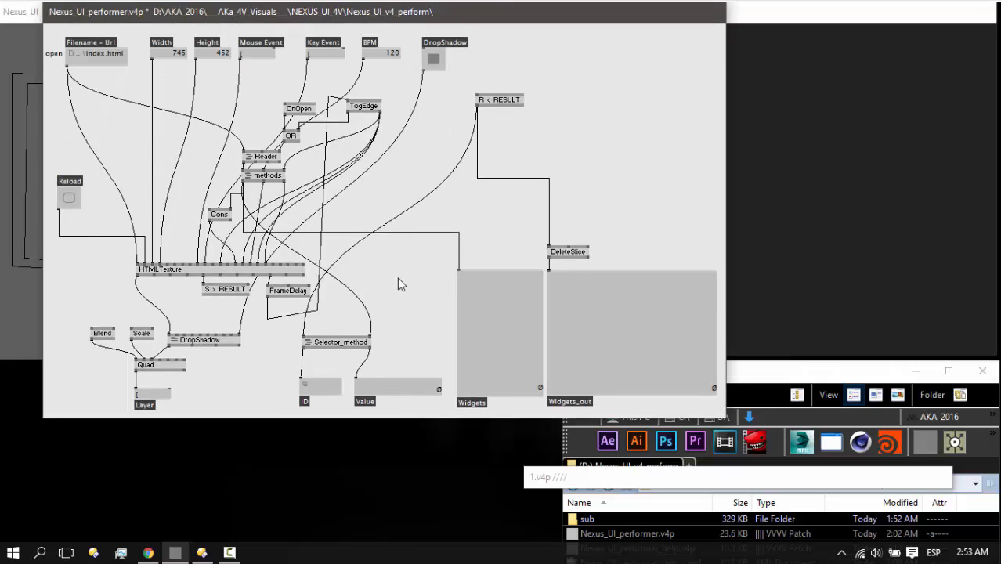
right_click(416, 280)
Load index.html from the UIs\Hello Nexus folder into the performer help patch's Filename - Url input
drag(601, 477, 124, 409)
drag(683, 382, 607, 174)
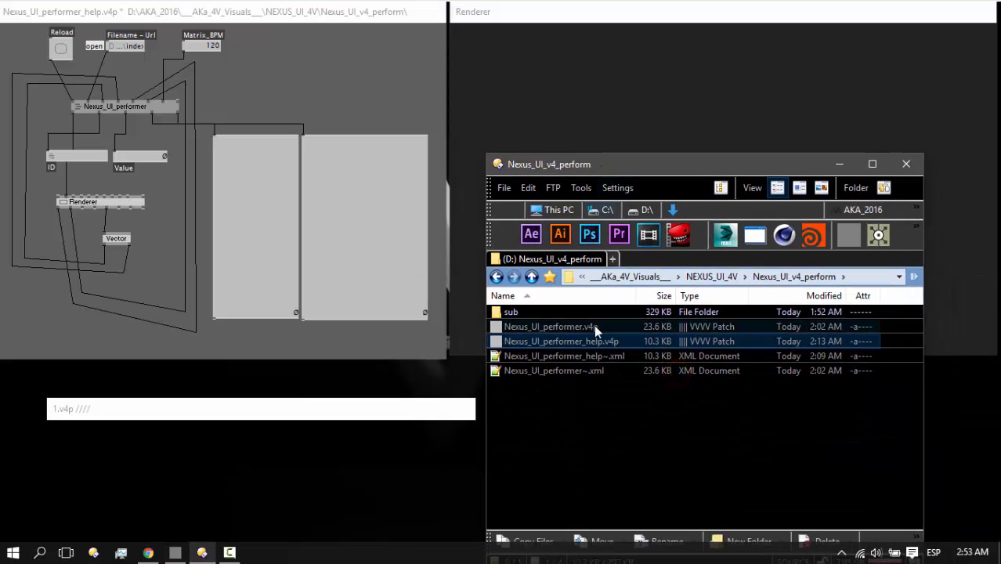
click(531, 277)
double_click(509, 341)
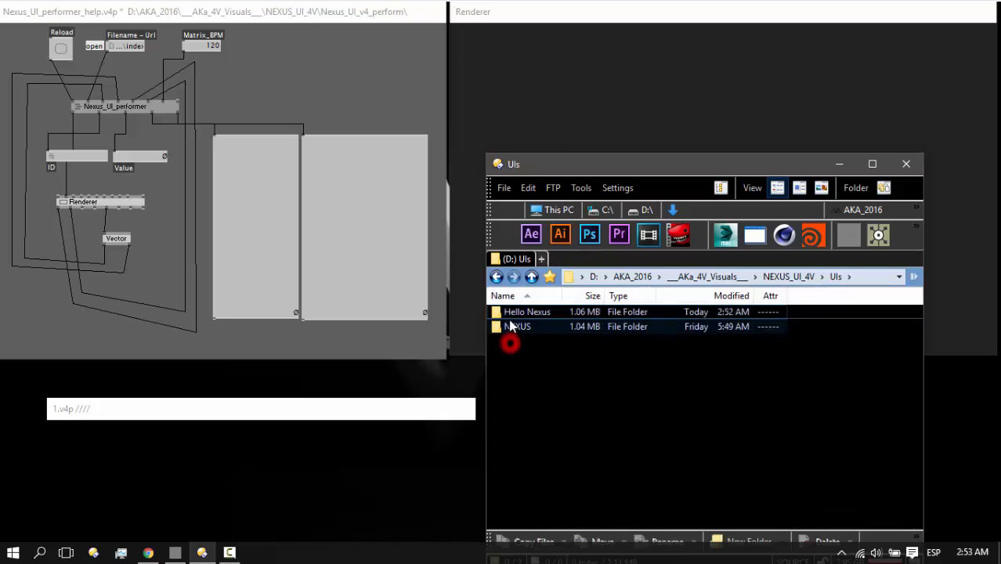
double_click(510, 313)
click(519, 327)
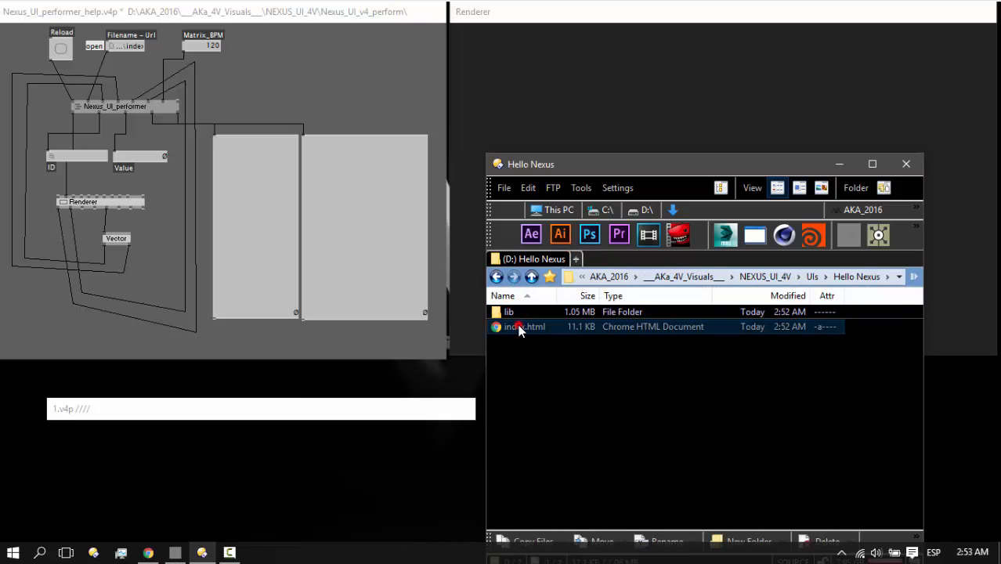
click(329, 62)
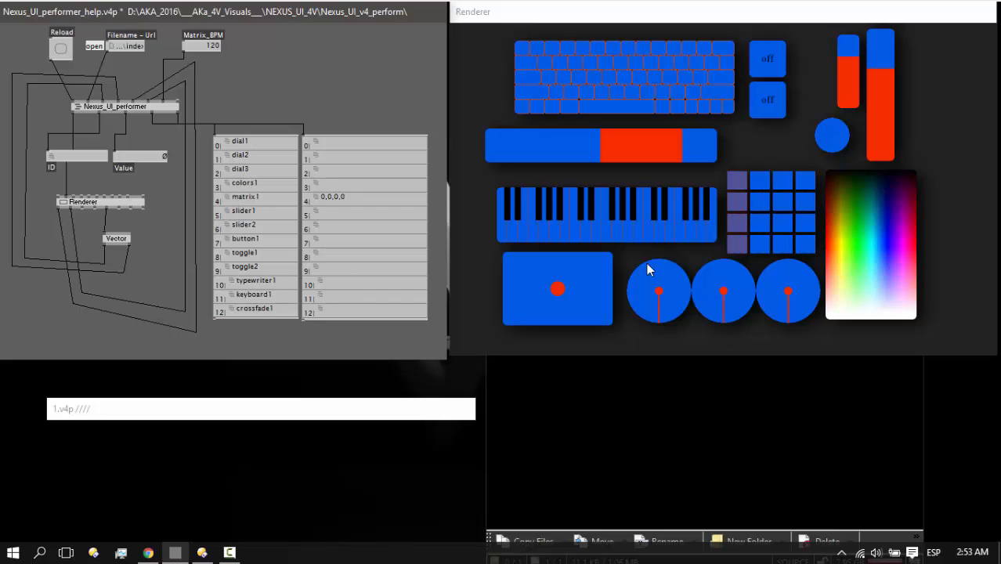
Turn the Renderer's three dials, from left to right, to about 0.57, 0.54 and 0.67
drag(664, 295, 661, 231)
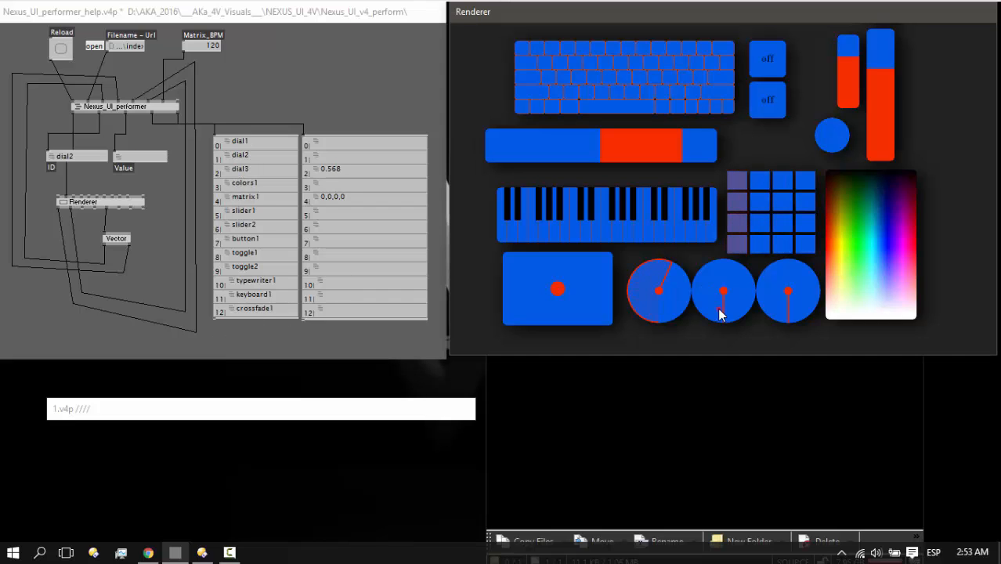
drag(720, 313, 708, 208)
drag(806, 288, 796, 174)
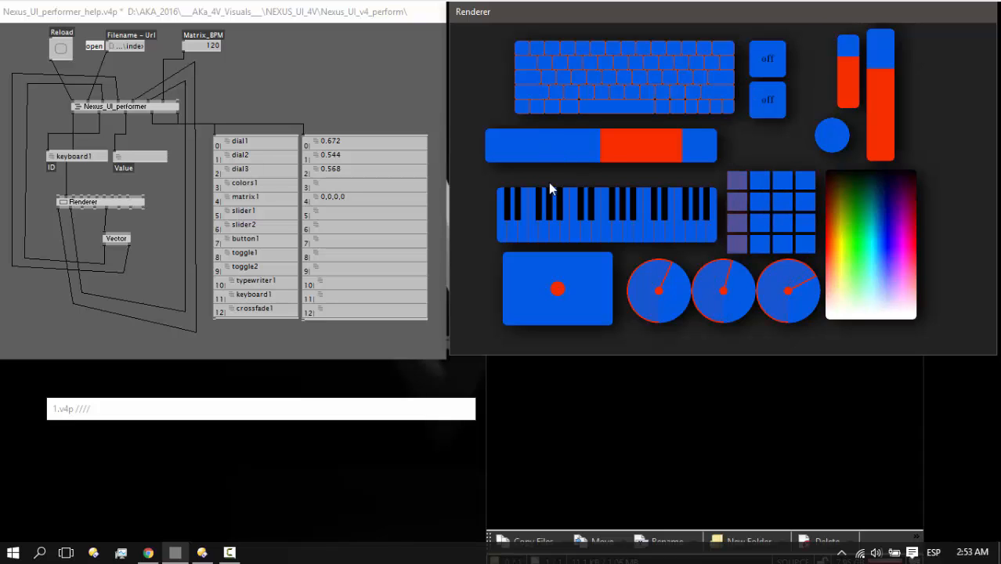
Move the crossfade to about 0.96 and trigger the G key on the typewriter widget
mouse_move(678, 152)
mouse_down()
mouse_move(559, 148)
mouse_move(690, 148)
mouse_move(552, 148)
mouse_move(713, 148)
mouse_up()
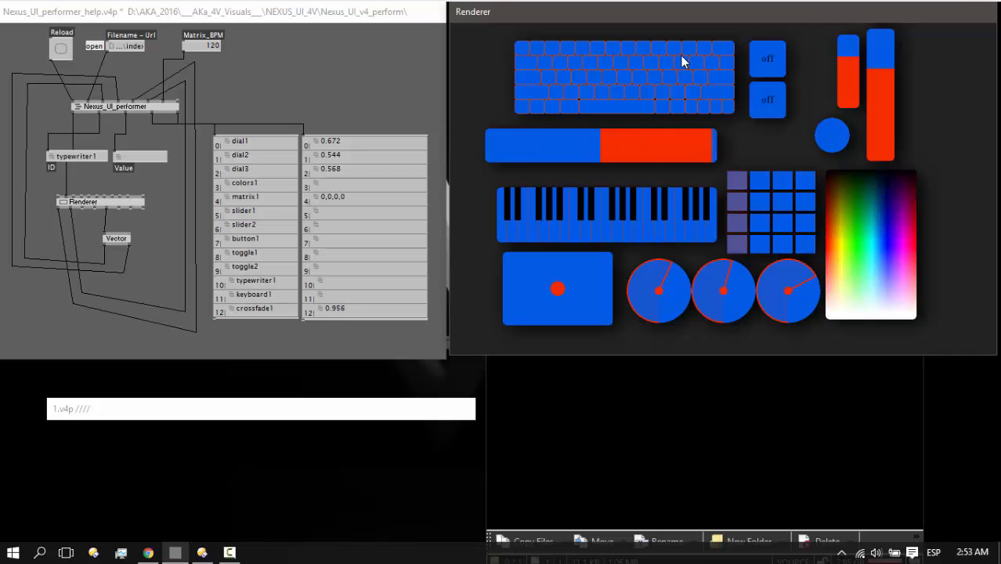
click(589, 76)
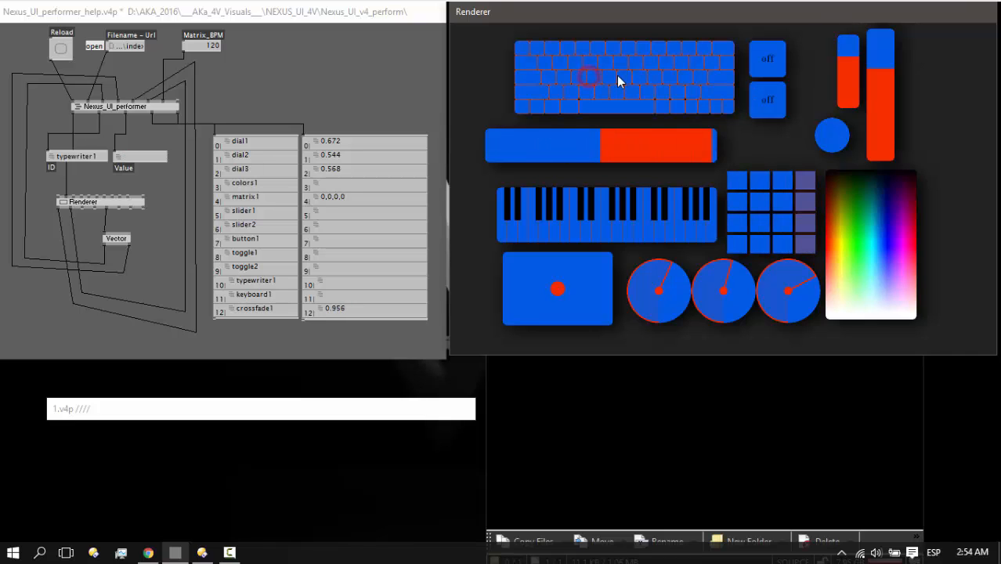
key(f)
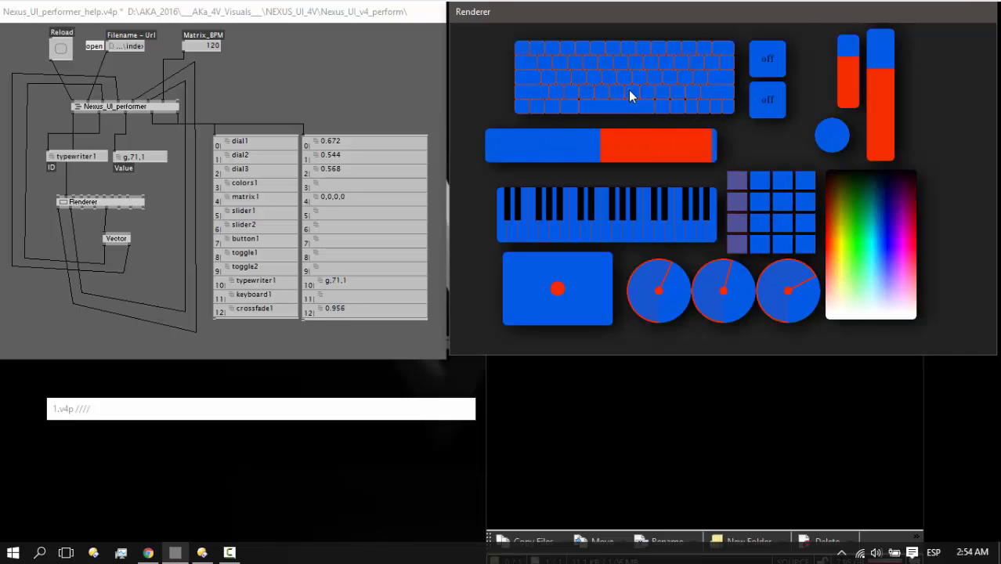
Release the G key on the typewriter widget and switch both toggles on
key(g)
click(772, 63)
click(767, 100)
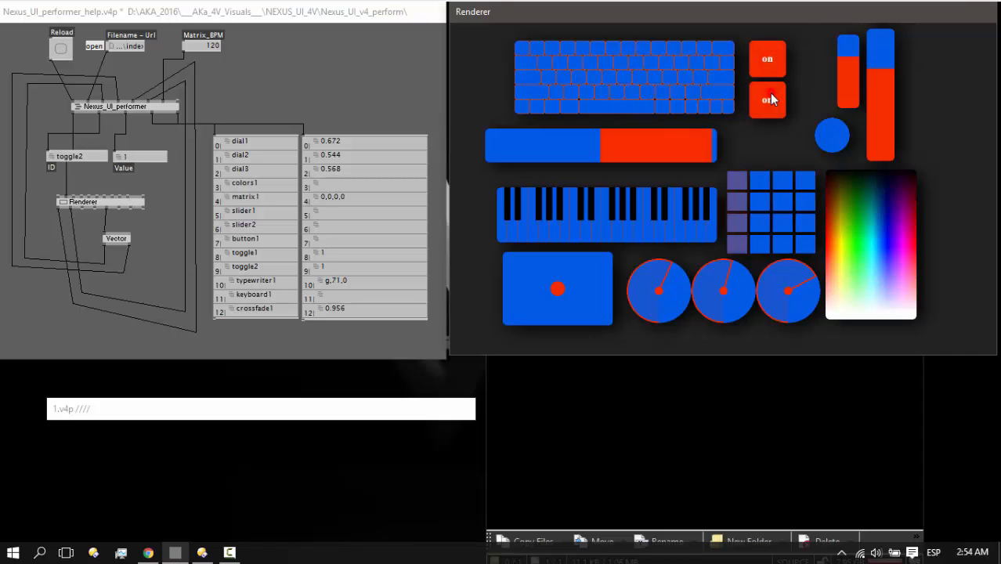
Set the Renderer's smaller slider to about 0.5 and pick a green in the colour widget
click(849, 72)
drag(886, 230, 843, 229)
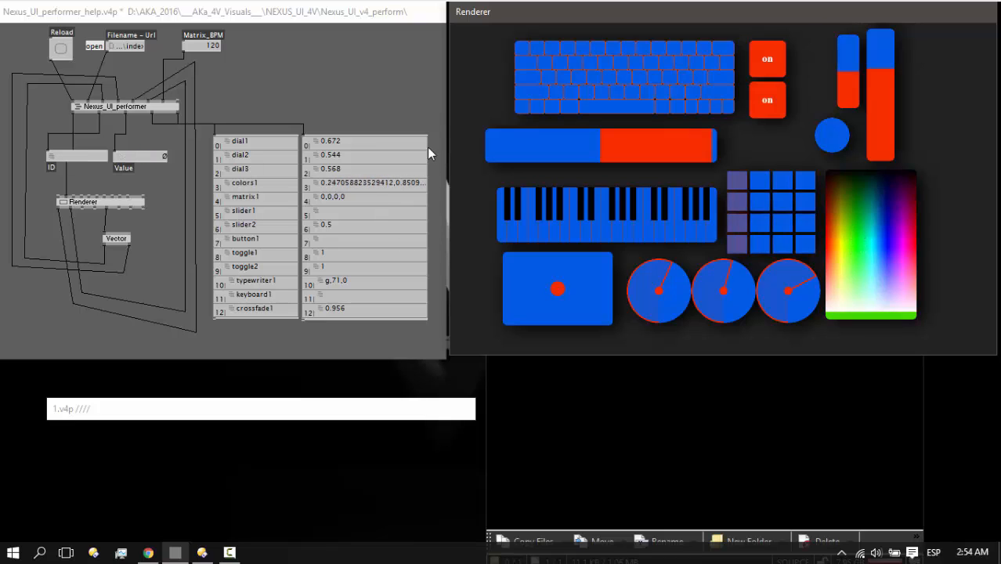
Widen the list of widget values in the patch so the full colors1 value fits
click(401, 317)
drag(388, 101, 197, 98)
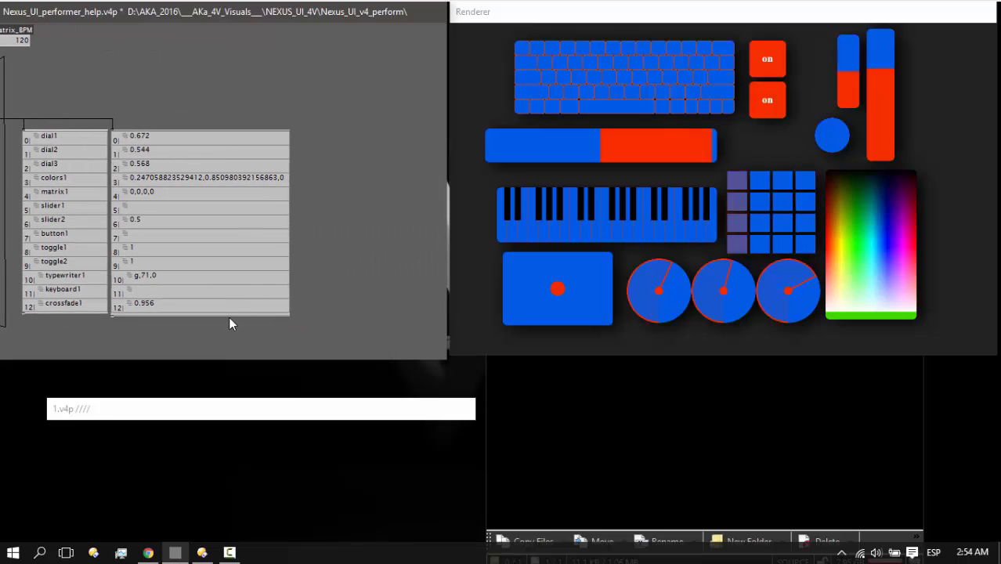
drag(229, 316, 258, 313)
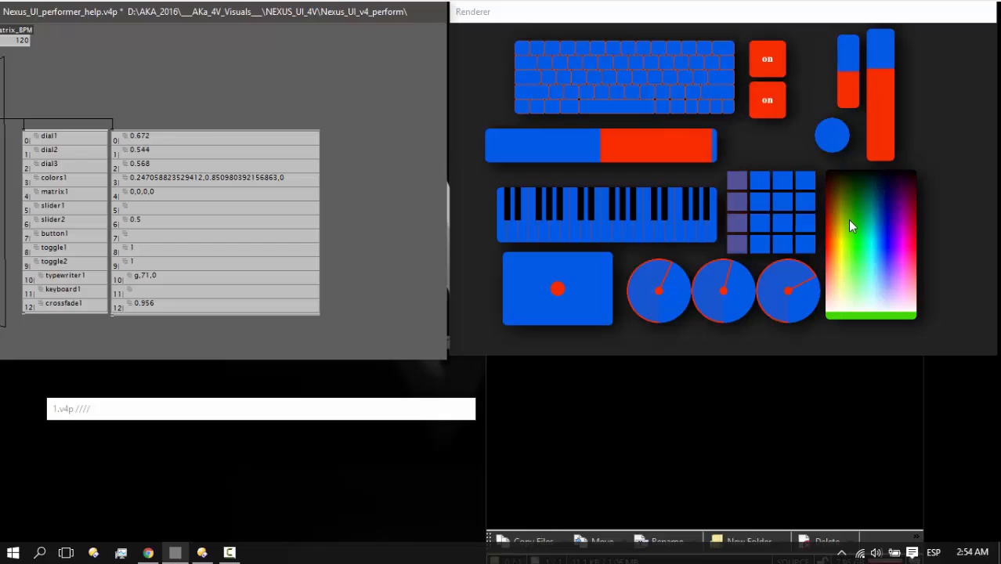
drag(418, 293, 493, 290)
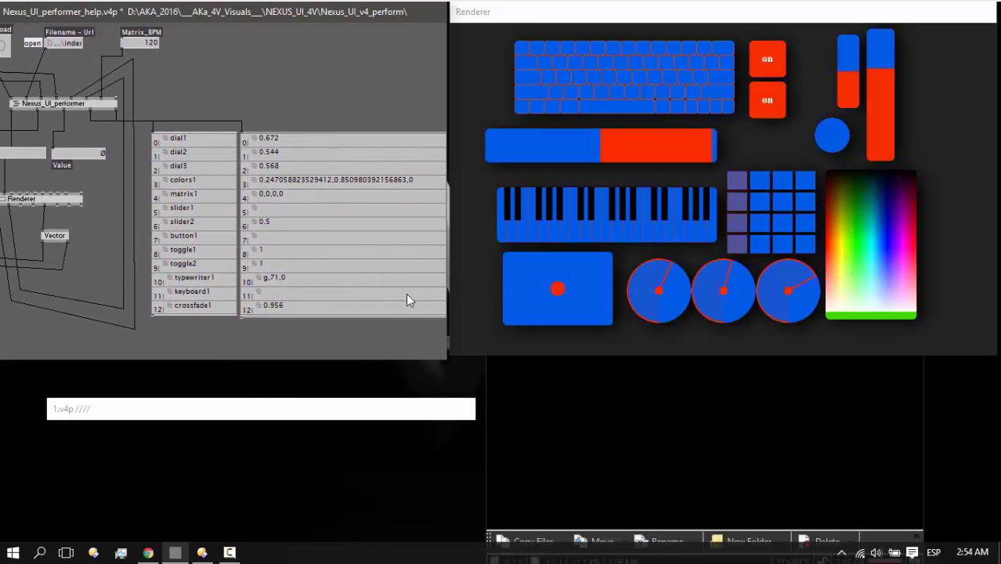
drag(398, 315, 353, 314)
drag(275, 37, 337, 42)
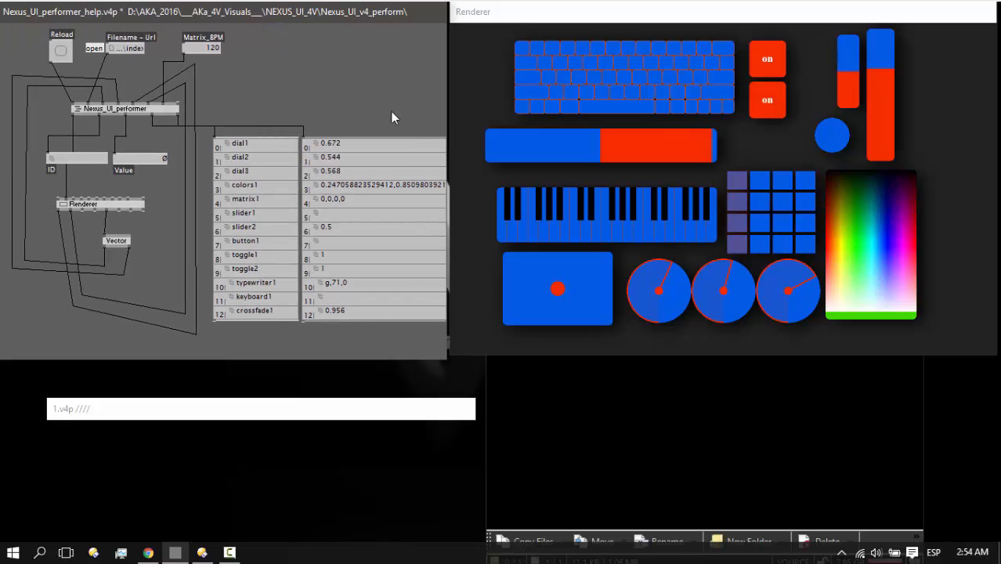
Play notes on the keyboard widget and move the position widget's point slightly to the right of its centre
mouse_move(590, 220)
mouse_down()
mouse_move(557, 221)
mouse_move(684, 226)
mouse_move(595, 227)
mouse_up()
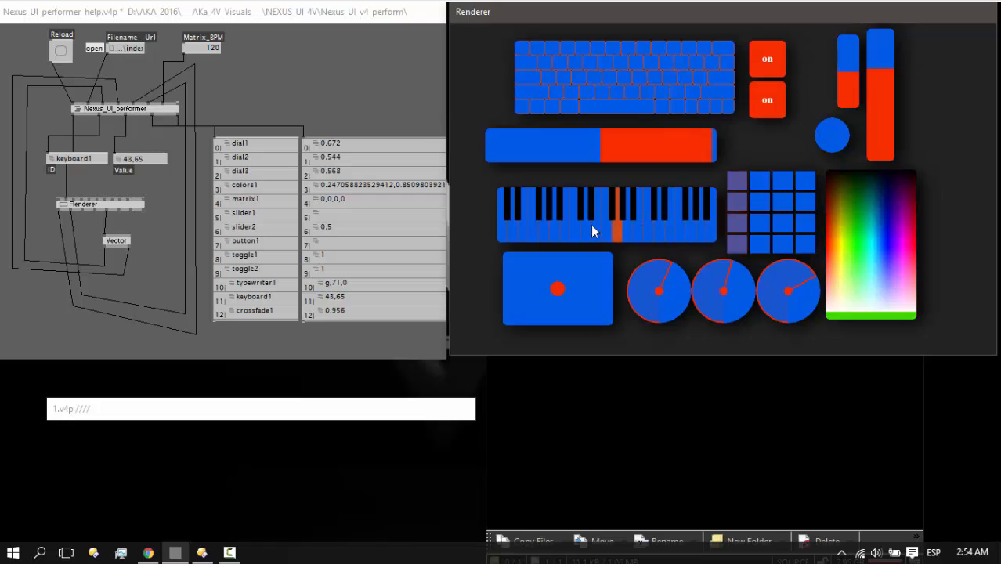
drag(546, 321, 566, 287)
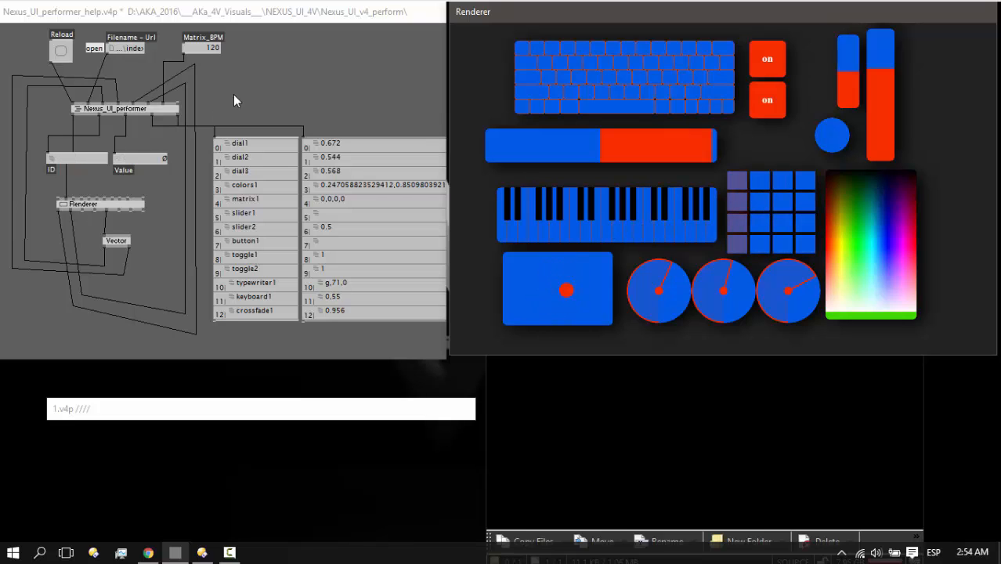
Set the row count of both the widget ID list and the value list to 14
drag(233, 94, 360, 307)
right_click(359, 311)
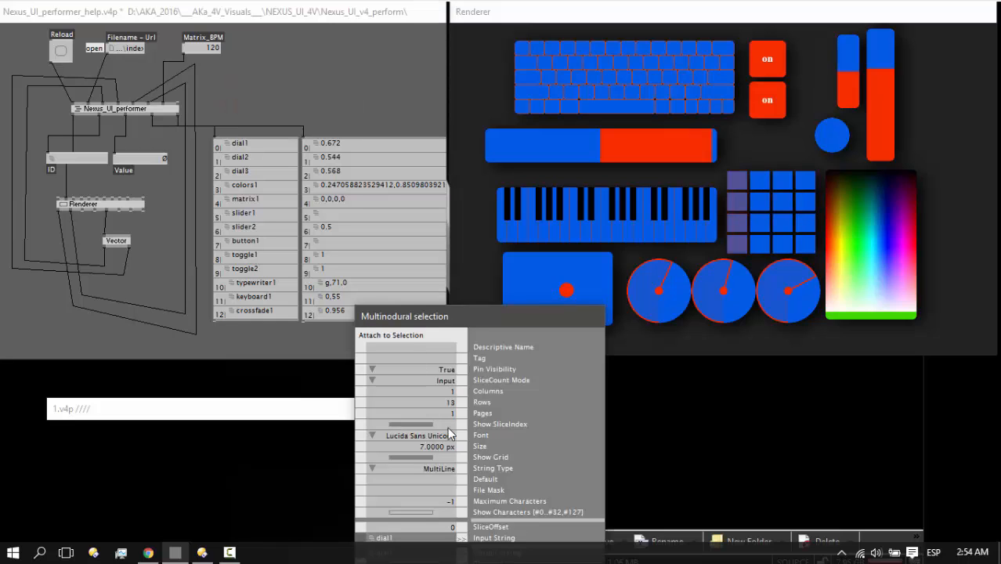
drag(441, 403, 440, 403)
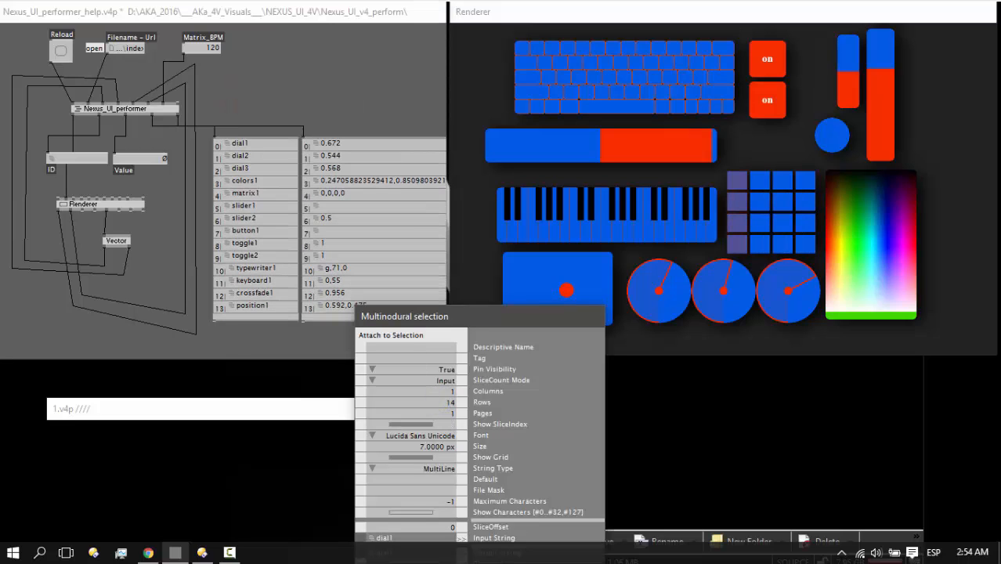
click(355, 100)
Test the remaining widgets: position to about 0.46, 0.46, the round button, the small slider to about 0.71 and the large one to about 0.73
drag(536, 280, 553, 291)
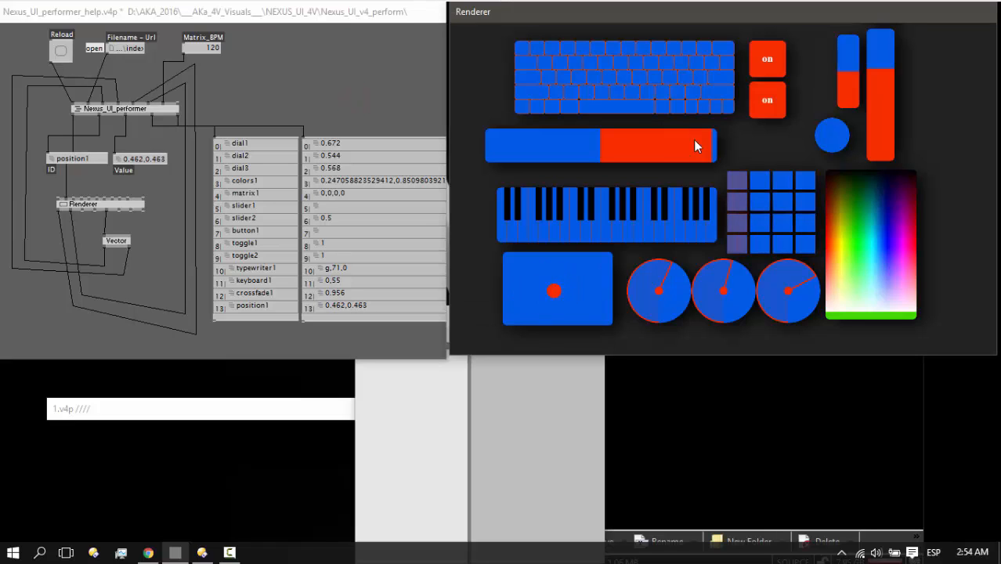
click(830, 138)
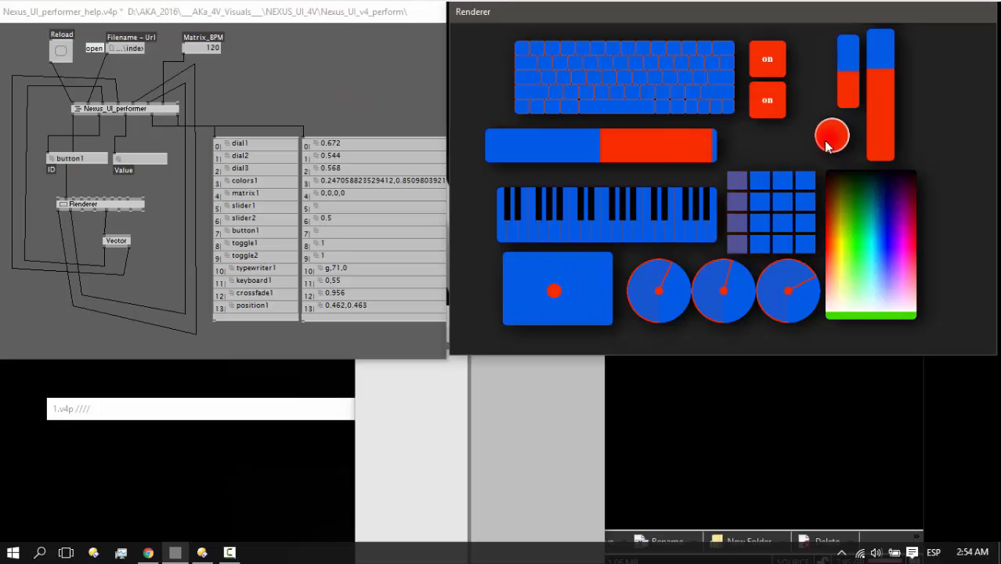
drag(857, 92, 887, 68)
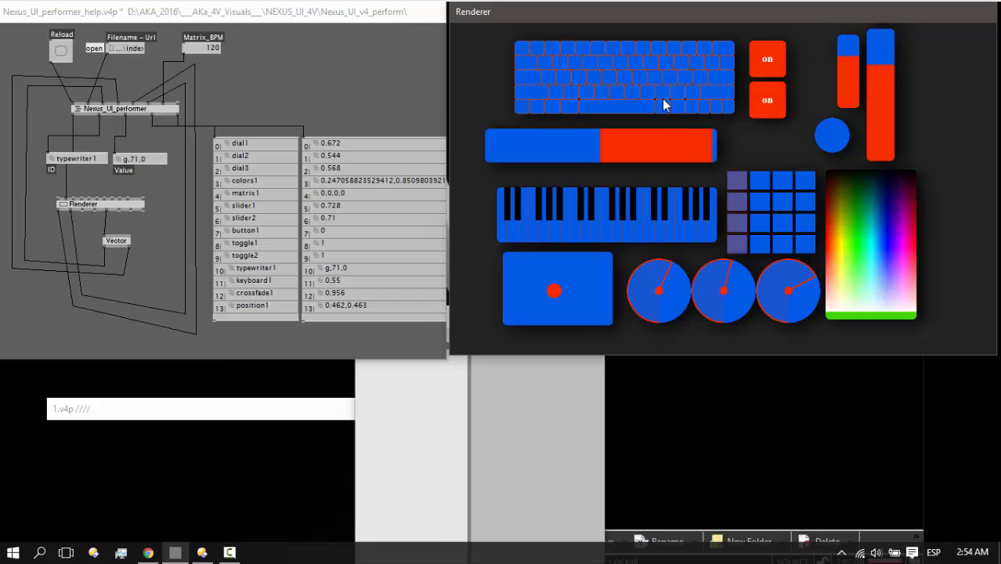
Narrow the Renderer window slightly, raise Matrix_BPM to 261, and switch on the third cell in the matrix's top row
drag(452, 85, 479, 85)
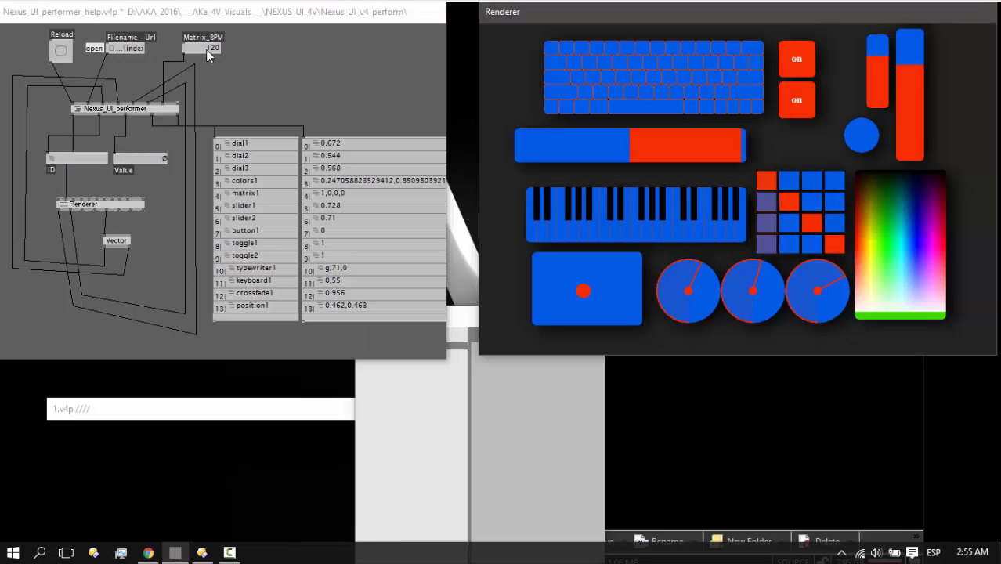
drag(207, 49, 207, 3)
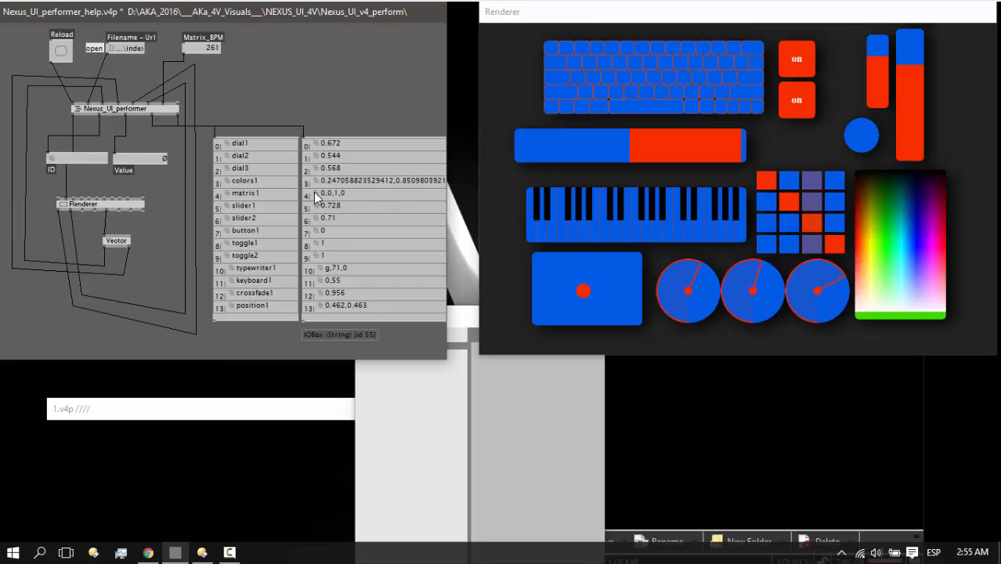
click(813, 180)
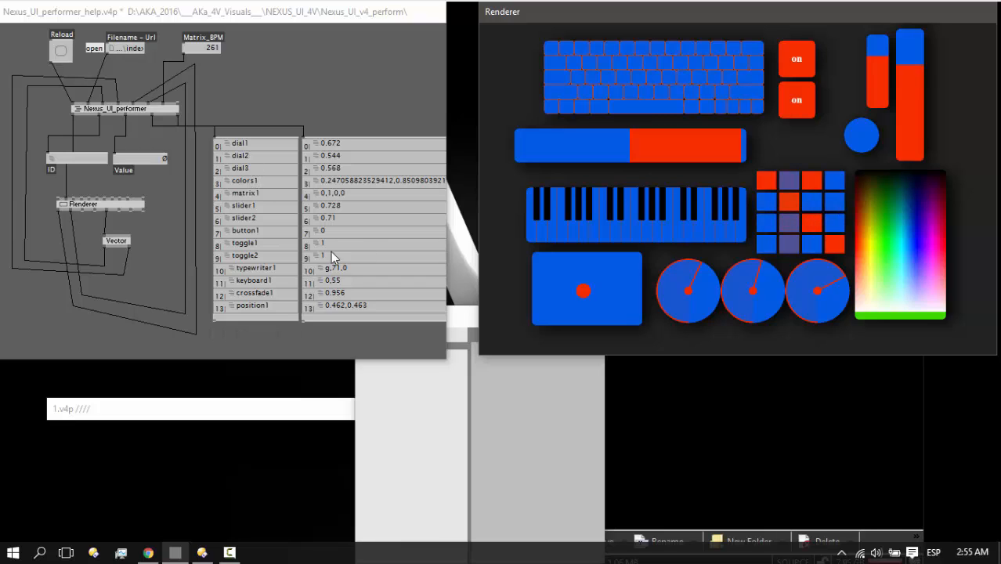
Play a series of different white keys across the piano keyboard widget to test its output
click(638, 233)
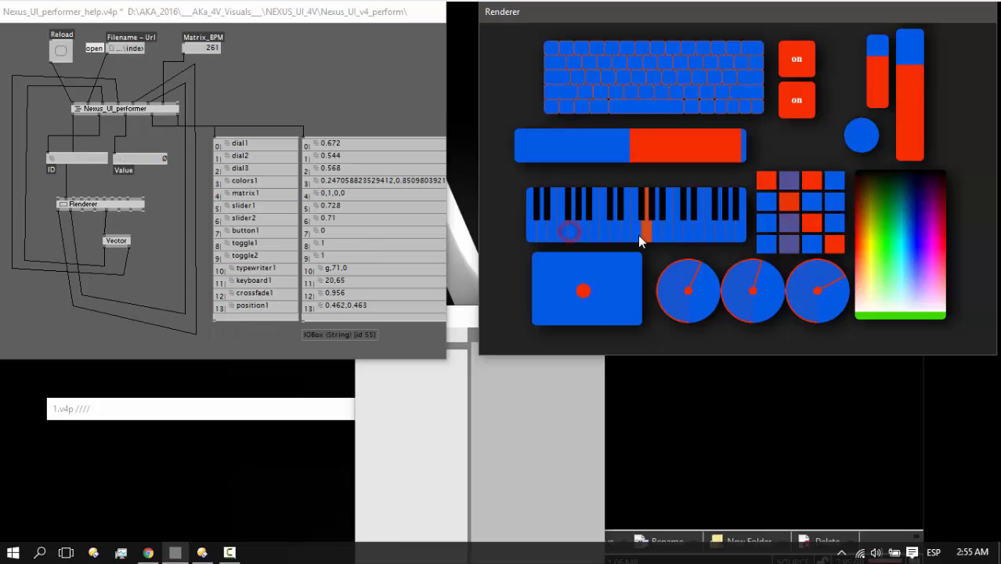
click(569, 234)
click(620, 234)
drag(620, 234, 675, 230)
click(583, 234)
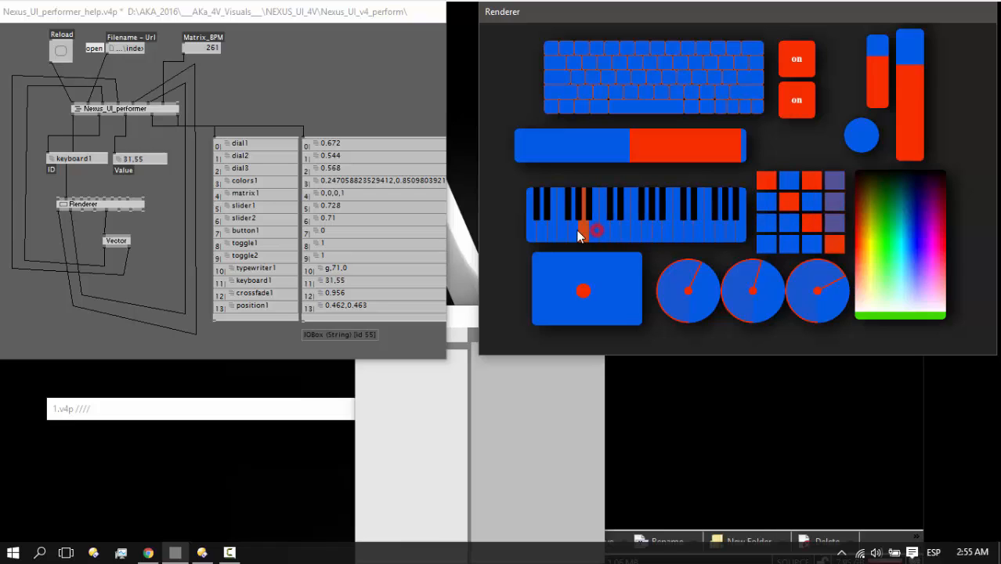
drag(603, 232, 565, 234)
click(581, 233)
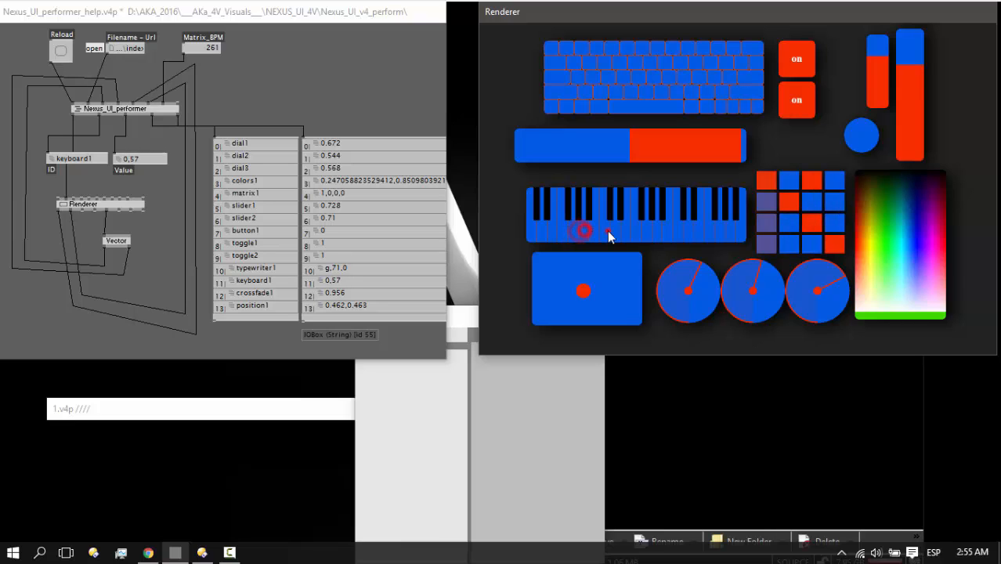
click(609, 232)
click(639, 232)
drag(711, 233, 680, 223)
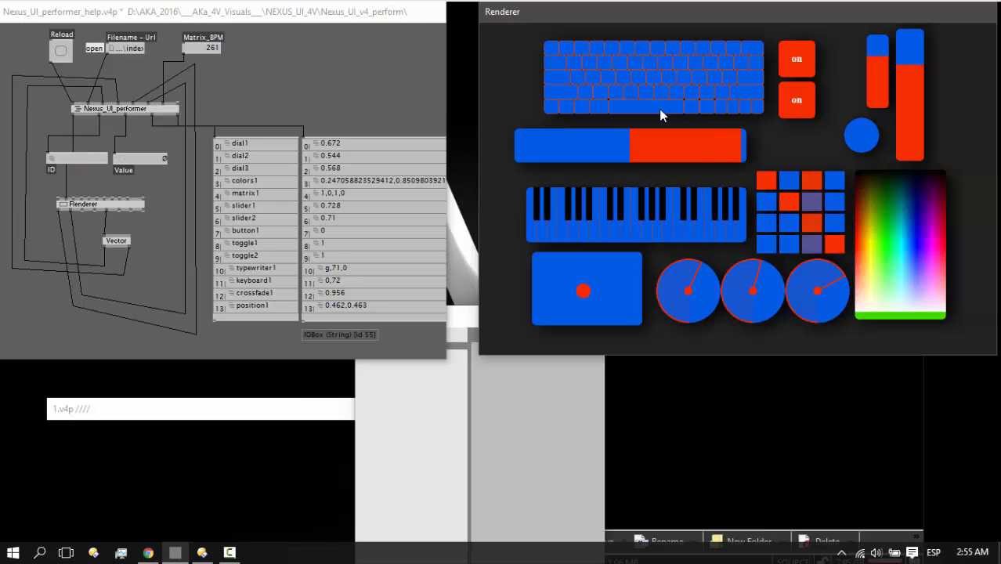
Trigger several letter keys on the typewriter widget, including H, B, G, X, K, I and L
key(h)
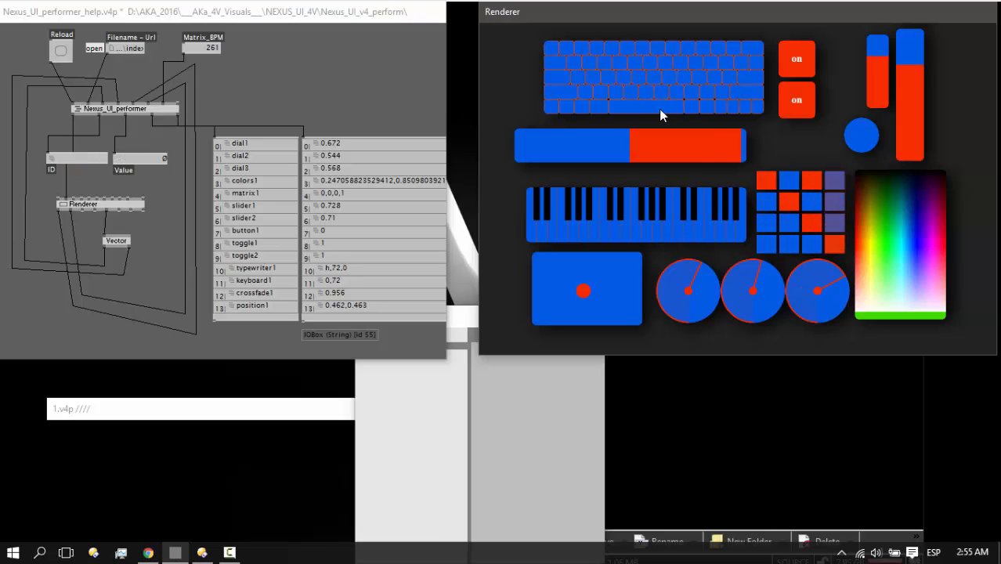
key(h)
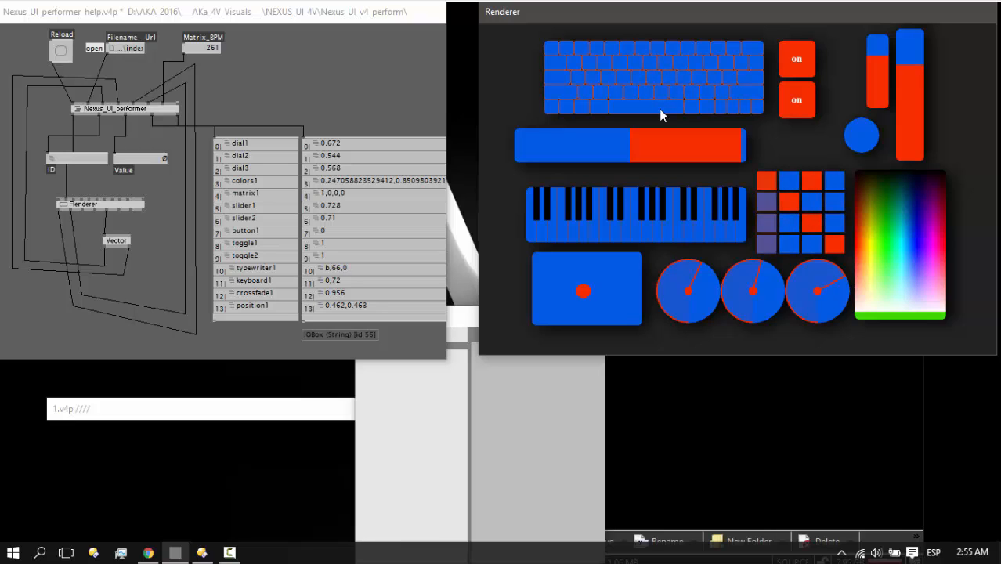
key(g)
key(x)
key(g)
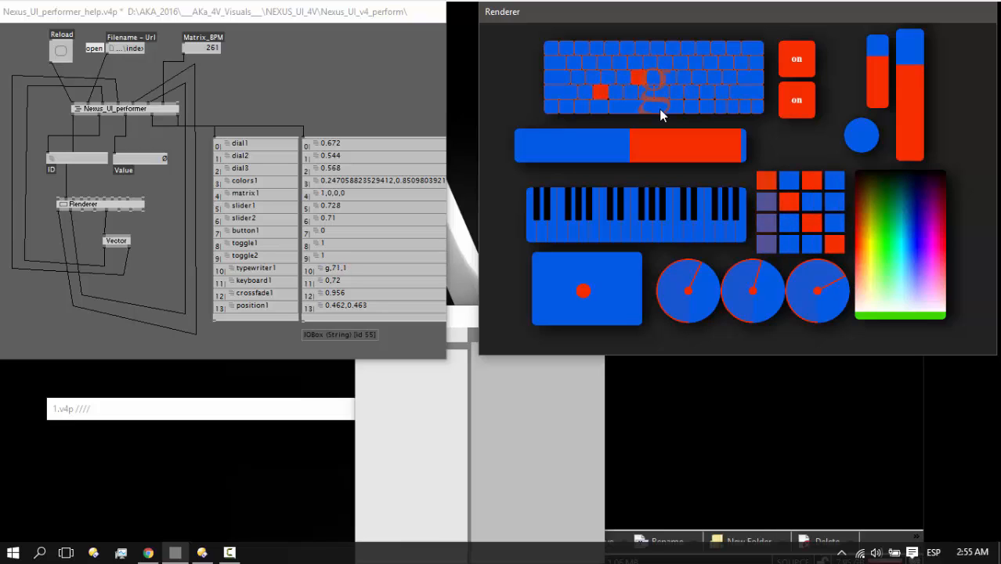
key(l)
key(h)
key(k)
key(i)
key(l)
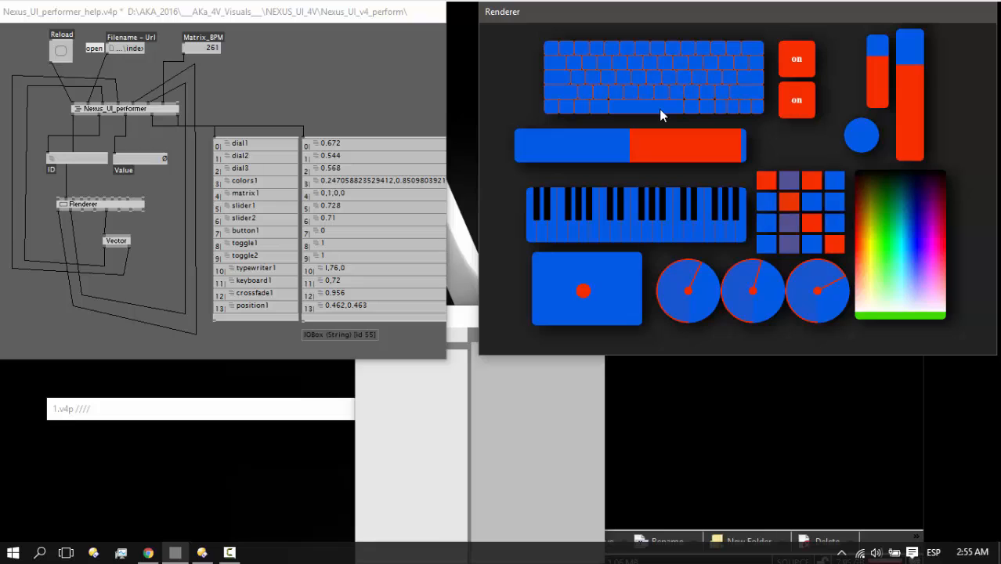
click(313, 78)
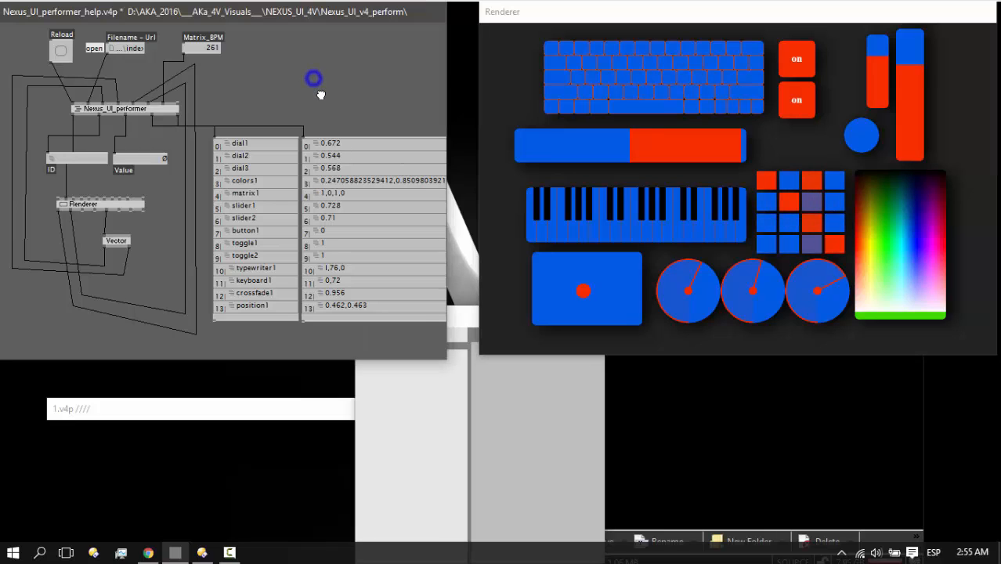